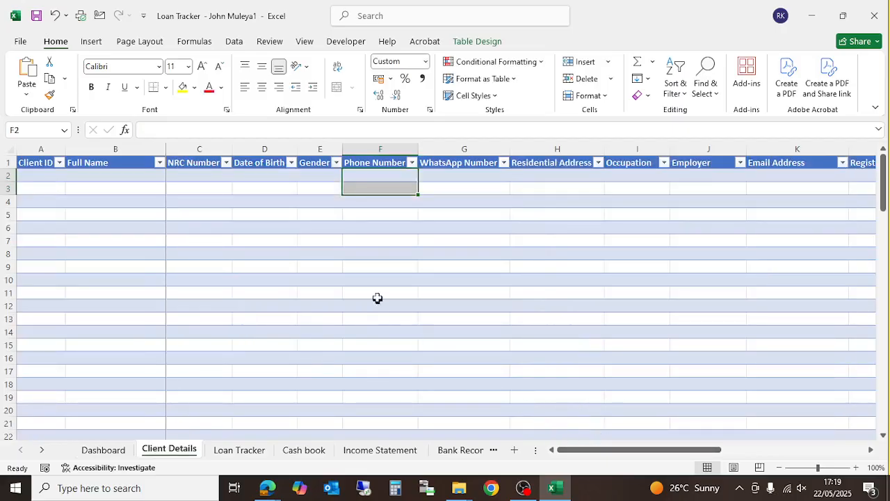
# - Select cell A2 on the Client Details sheet to begin the first client record
pyautogui.click(374, 293)
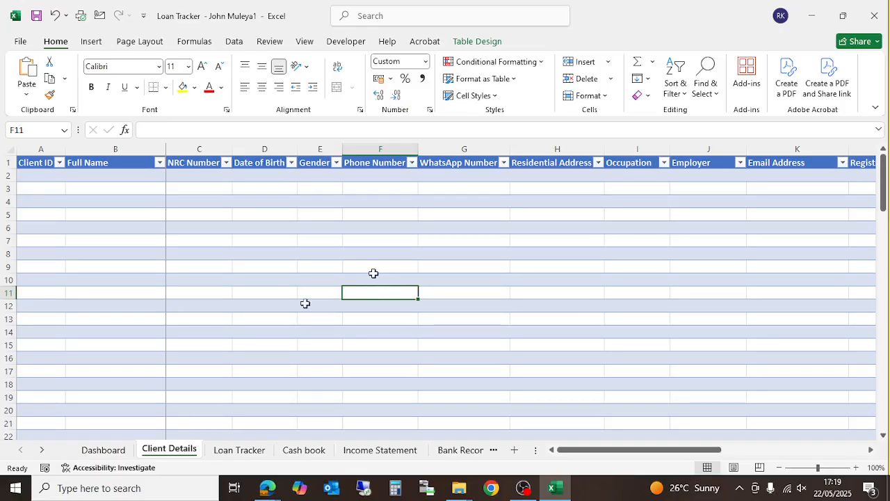
pyautogui.rightClick(172, 450)
pyautogui.click(358, 287)
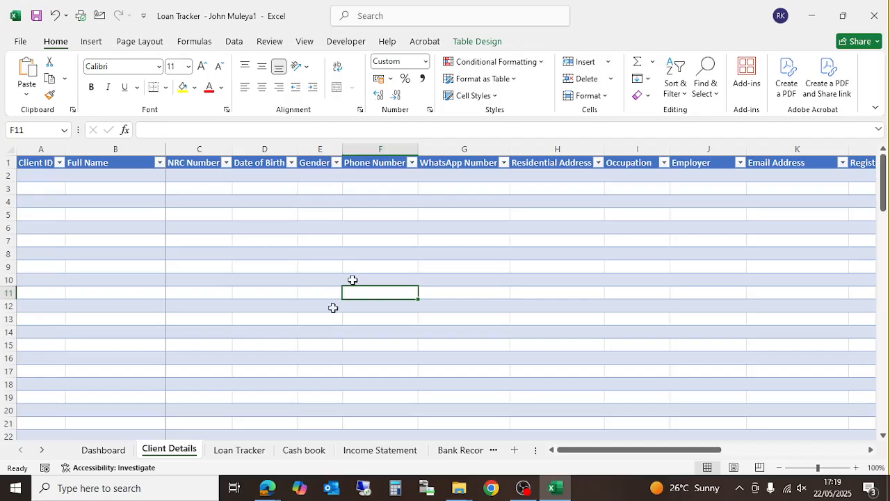
pyautogui.click(47, 179)
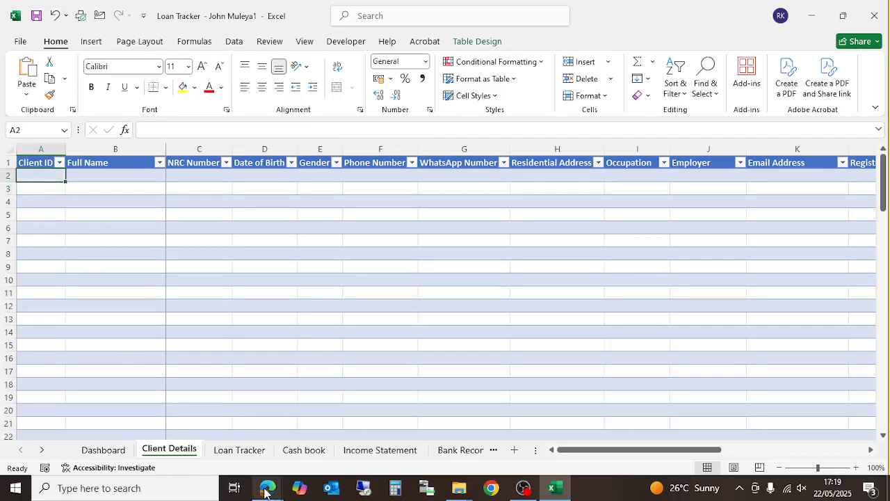
pyautogui.moveTo(264, 493)
pyautogui.click(188, 427)
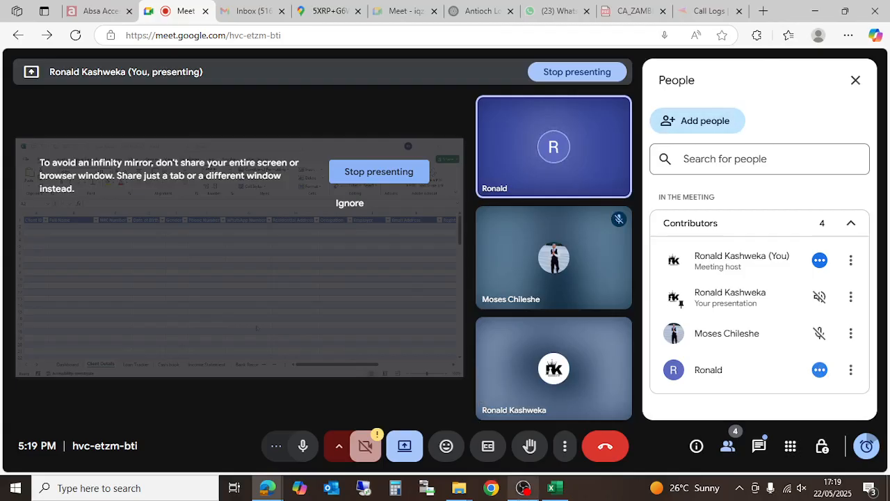
pyautogui.moveTo(553, 488)
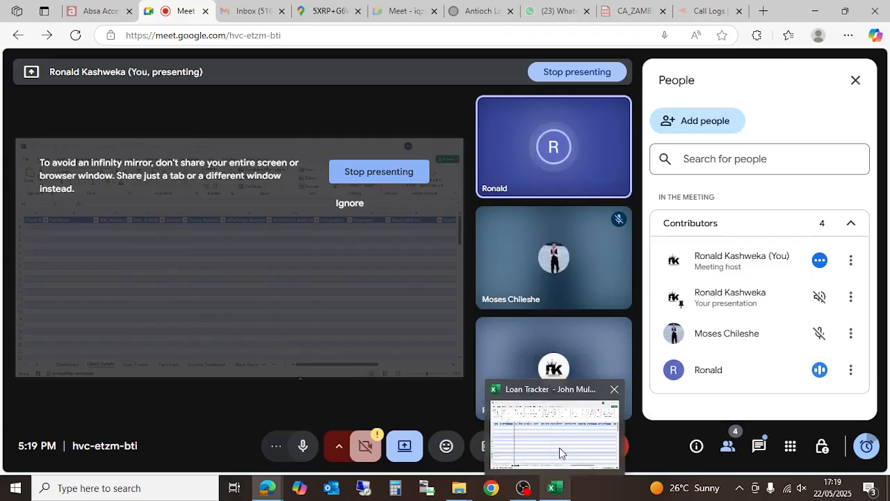
pyautogui.click(559, 447)
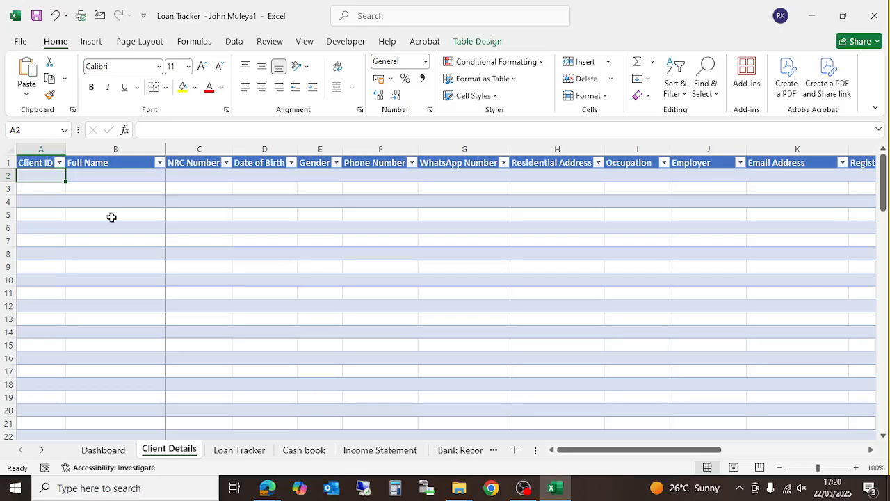
# - Enter the first client's ID, full name, NRC number and date of birth in row 2
pyautogui.press('F2')
pyautogui.write('CL')
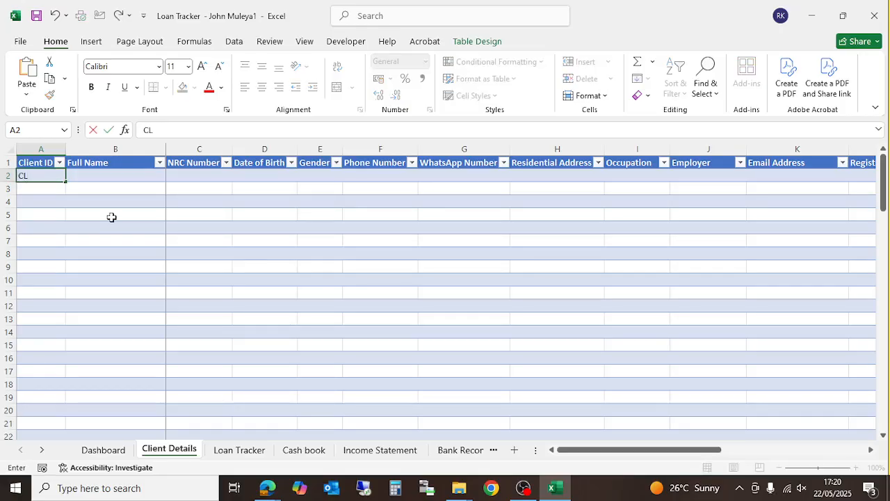
pyautogui.write('0001')
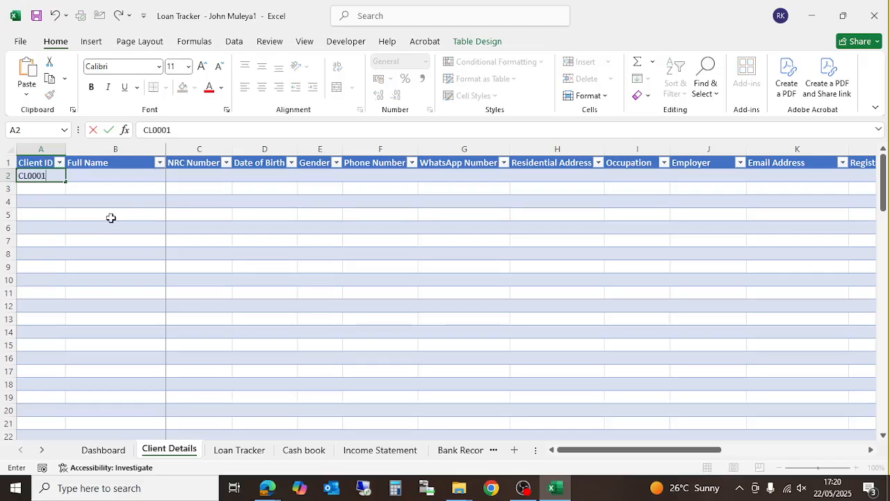
pyautogui.hotkey('ctrl', 'Return')
pyautogui.press('Tab')
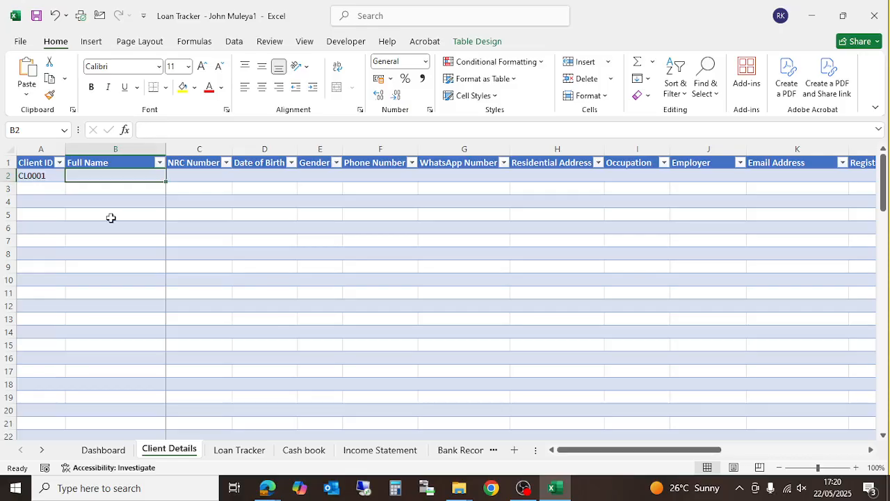
pyautogui.press('Tab')
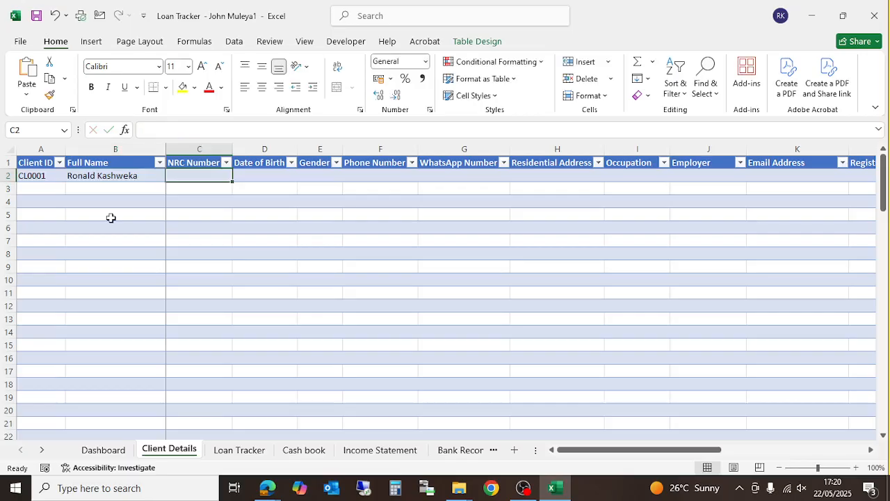
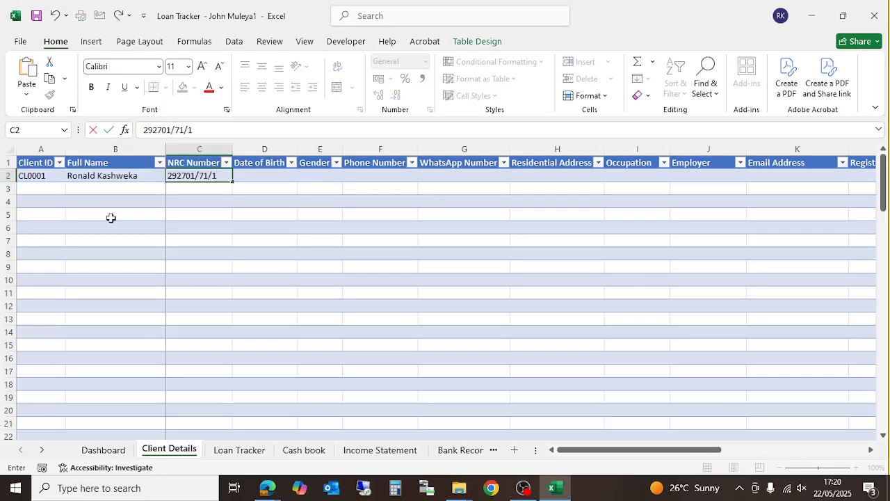
pyautogui.press('Tab')
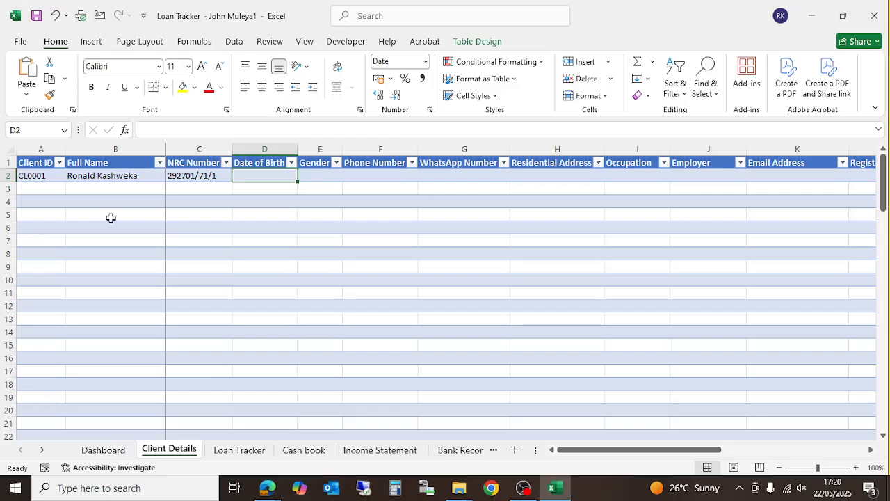
pyautogui.write('31/')
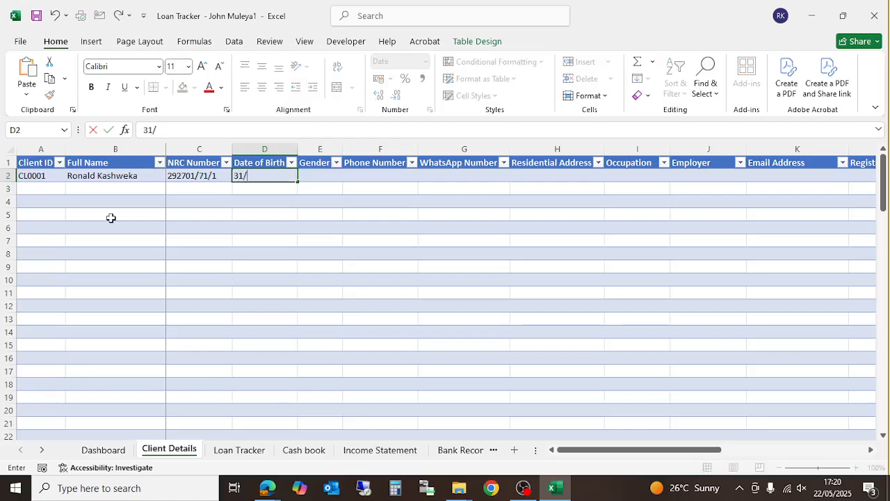
pyautogui.write('5/1980')
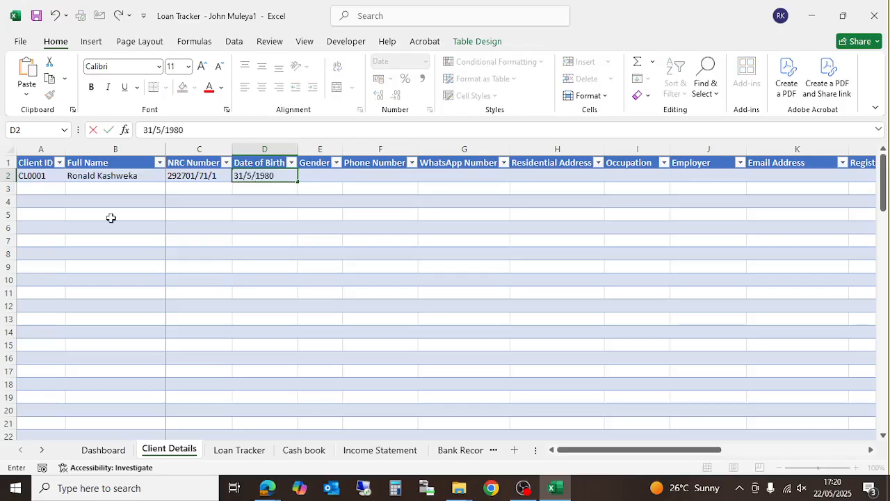
pyautogui.press('Return')
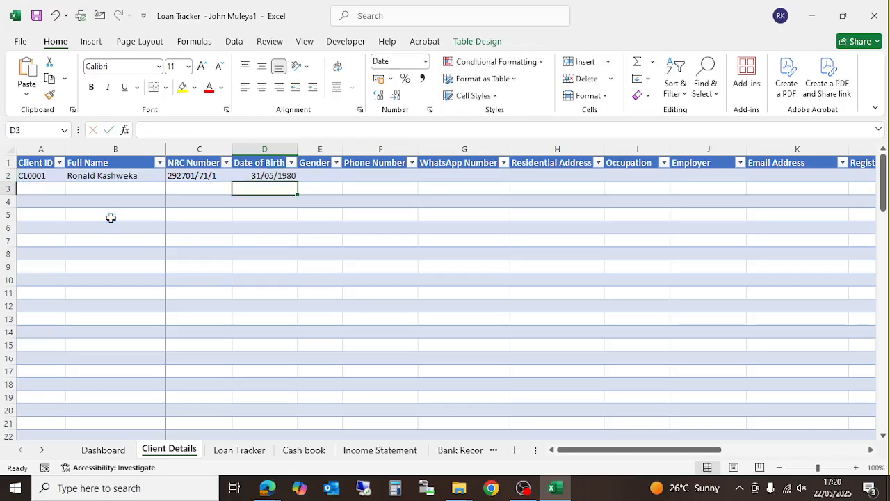
# - Enter the invalid gender 'gdgasgh' in E2 to test its validation
pyautogui.press('Up')
pyautogui.press('Right')
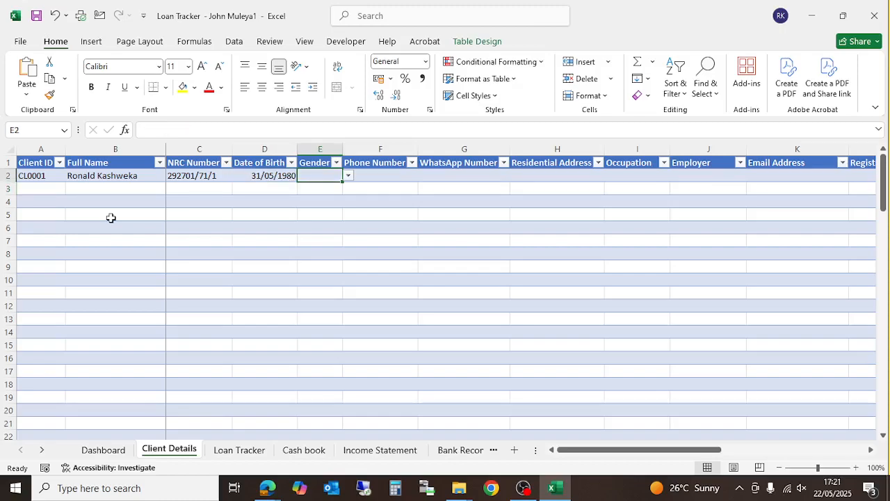
pyautogui.write('gdgasgh')
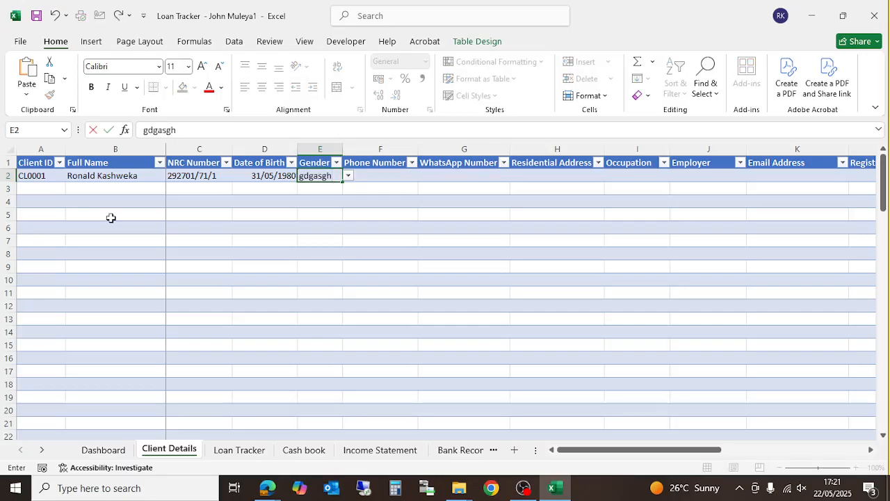
pyautogui.press('Return')
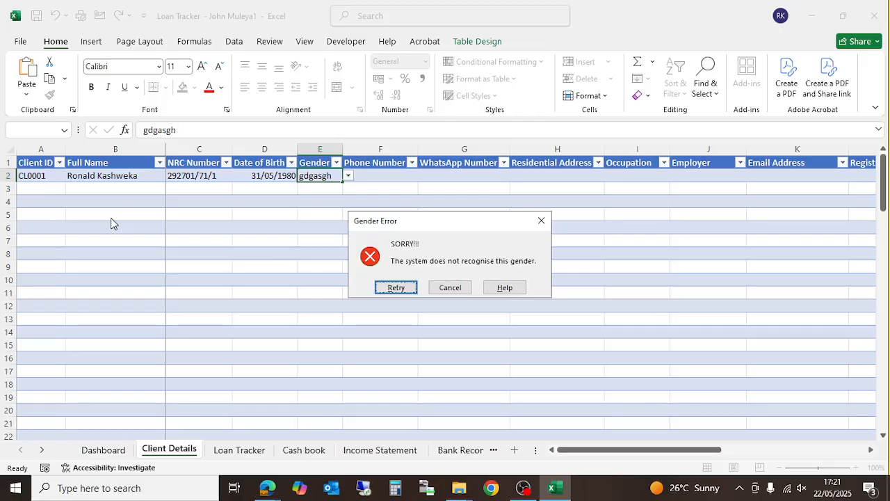
# - Dismiss the Gender Error and scroll the sheet tabs to reach the Configurations sheet
pyautogui.click(539, 224)
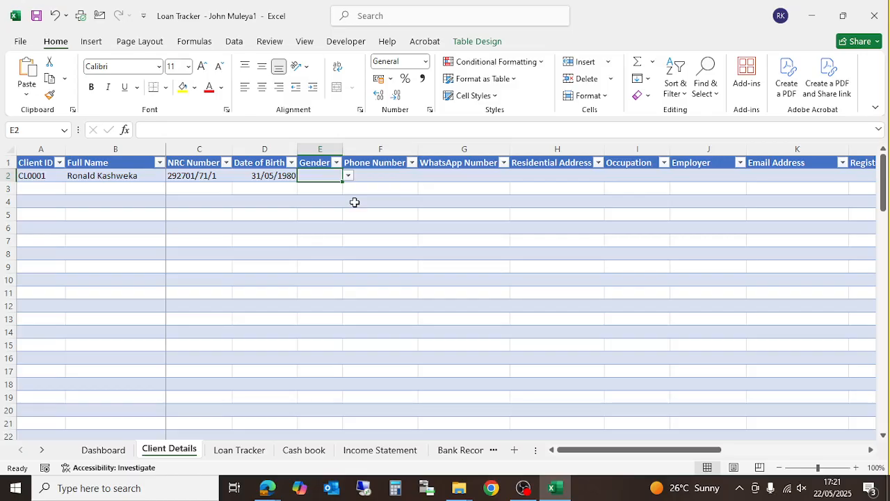
pyautogui.click(44, 450)
pyautogui.click(44, 450)
pyautogui.click(44, 450)
pyautogui.click(43, 450)
pyautogui.click(412, 450)
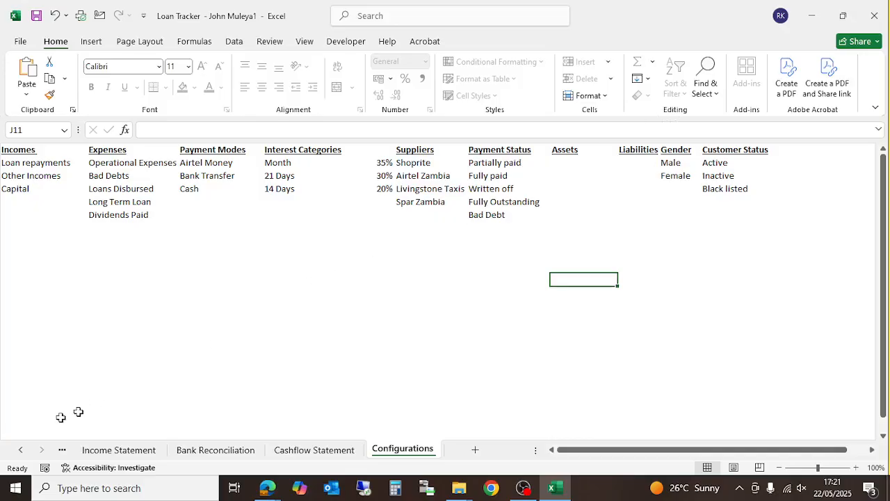
pyautogui.click(22, 452)
pyautogui.click(22, 452)
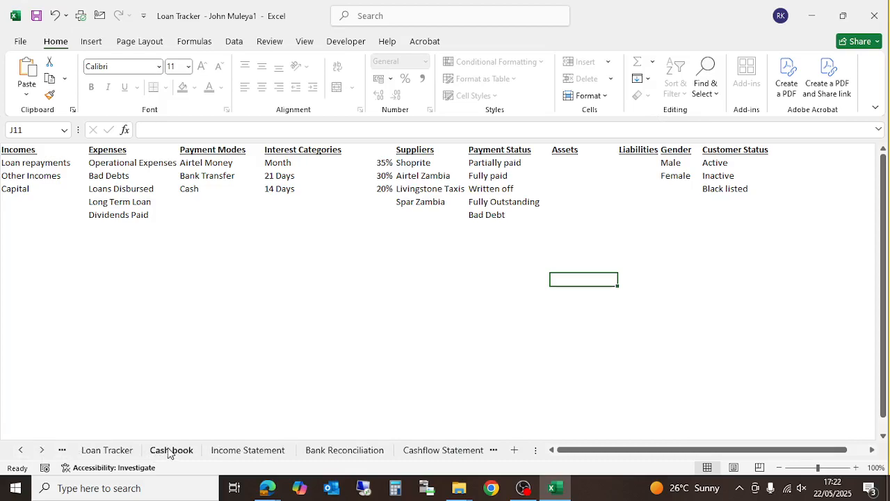
pyautogui.click(19, 451)
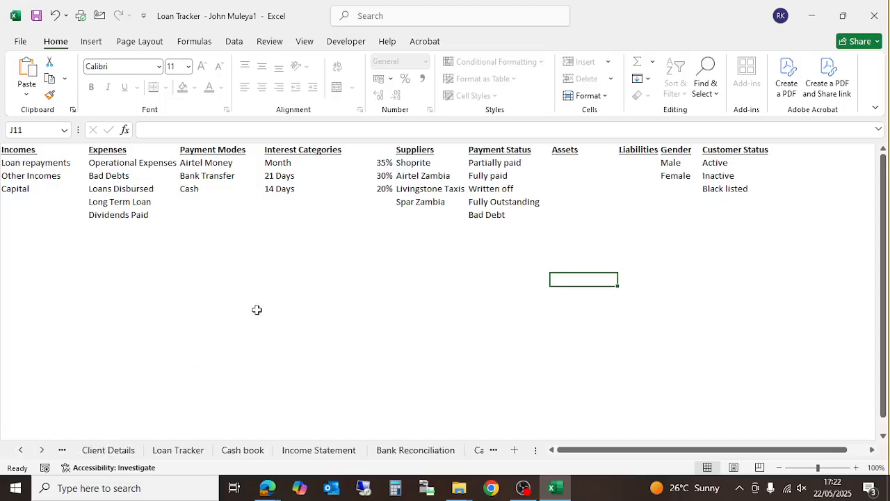
pyautogui.click(20, 451)
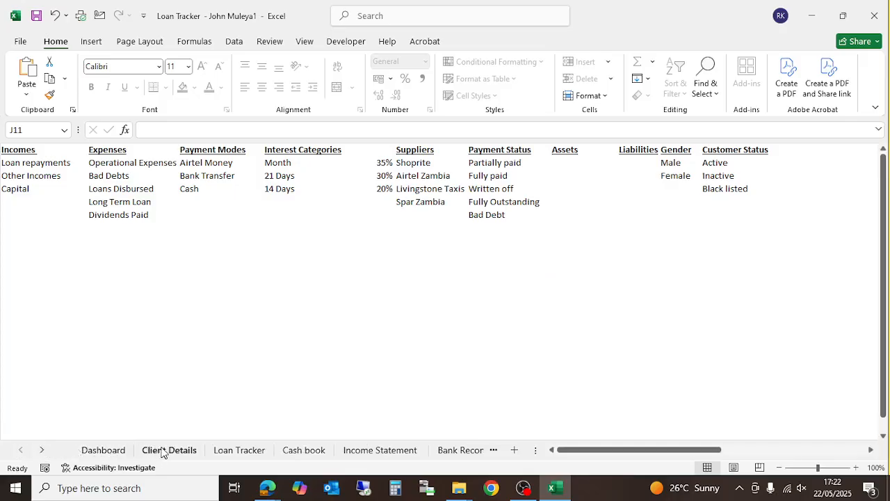
pyautogui.click(165, 451)
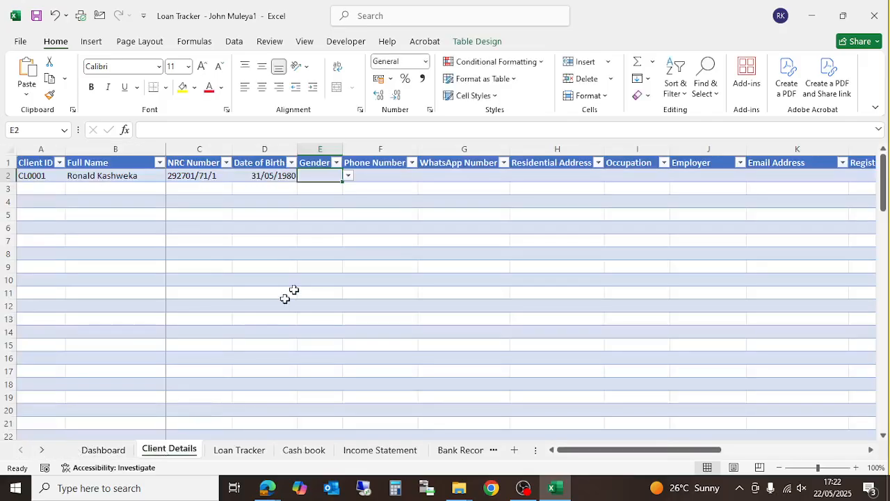
# - Pick Male from the gender dropdown list in cell E2
pyautogui.click(348, 176)
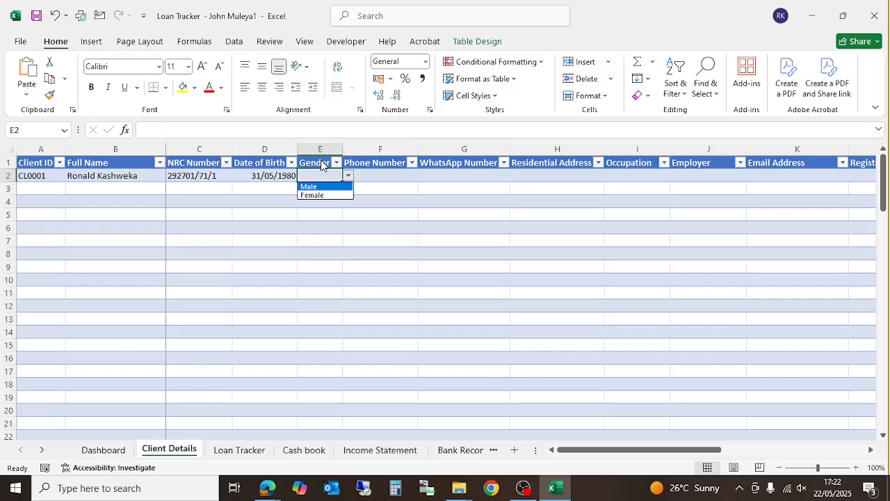
pyautogui.click(373, 179)
pyautogui.click(384, 174)
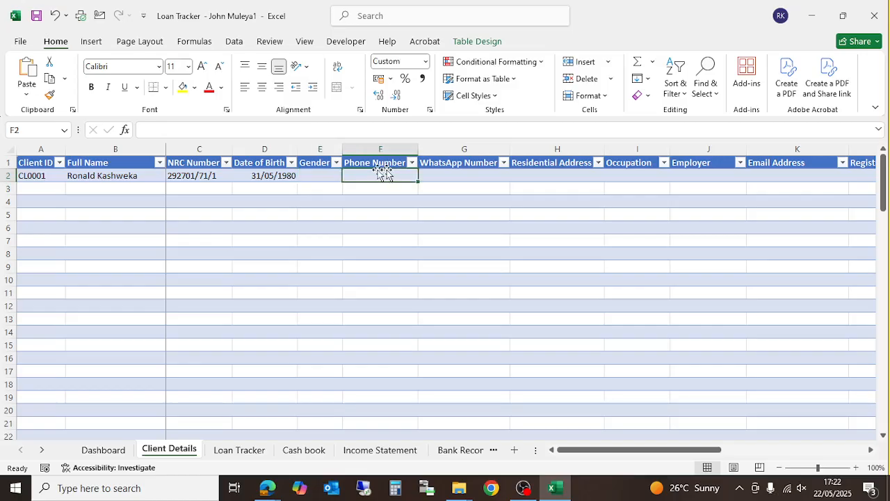
pyautogui.click(333, 175)
pyautogui.click(348, 176)
pyautogui.click(331, 184)
pyautogui.click(388, 174)
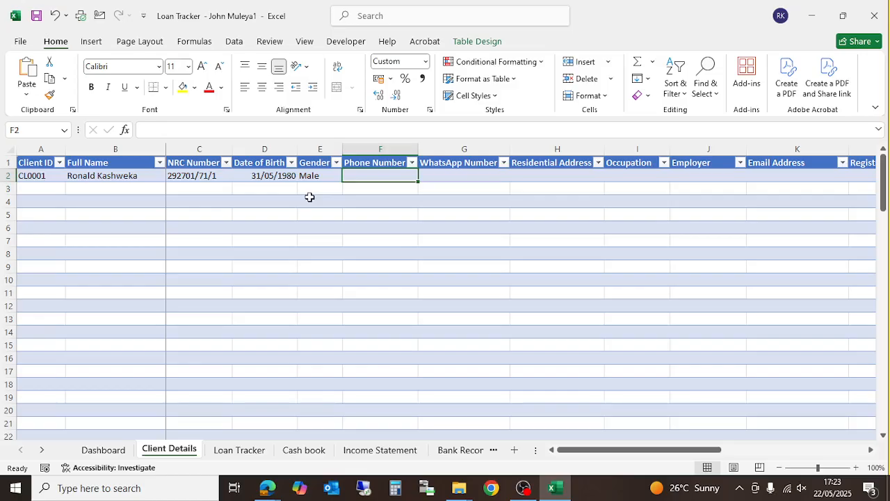
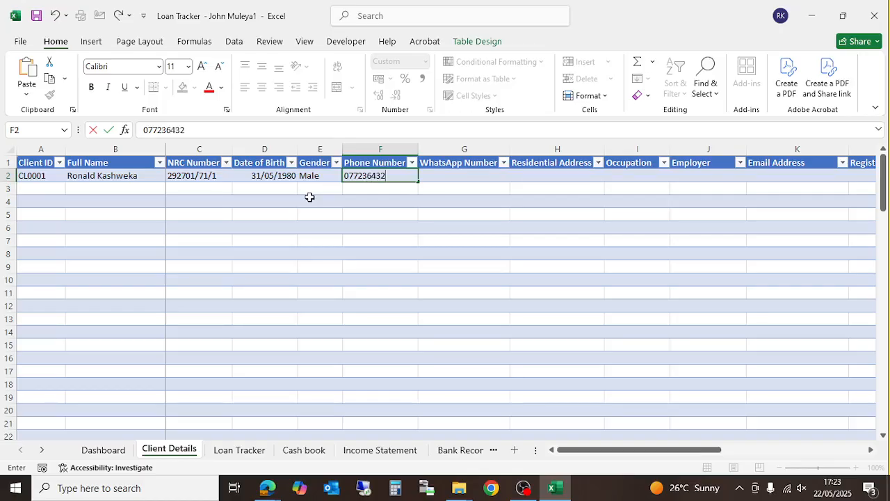
# - Enter the client's phone number in the Phone Number cell F2
pyautogui.press('Return')
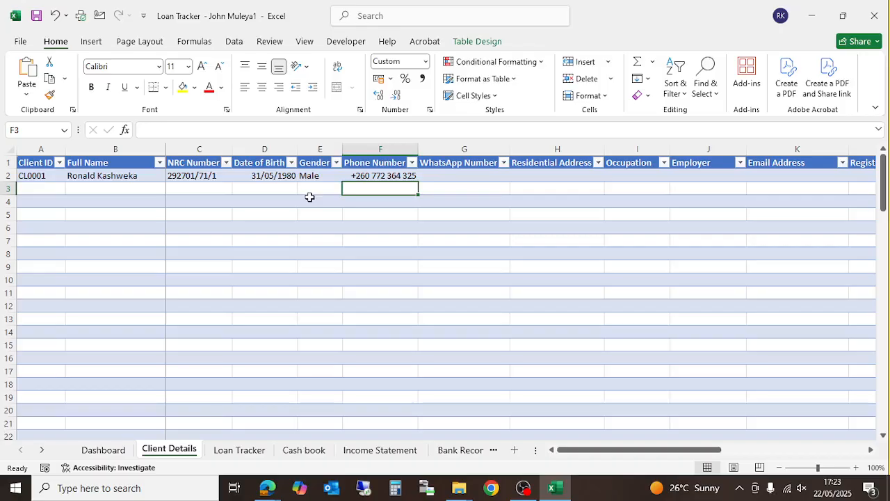
# - Enter a WhatsApp number in G2, then delete it after it duplicated the phone number
pyautogui.press('Up')
pyautogui.press('Right')
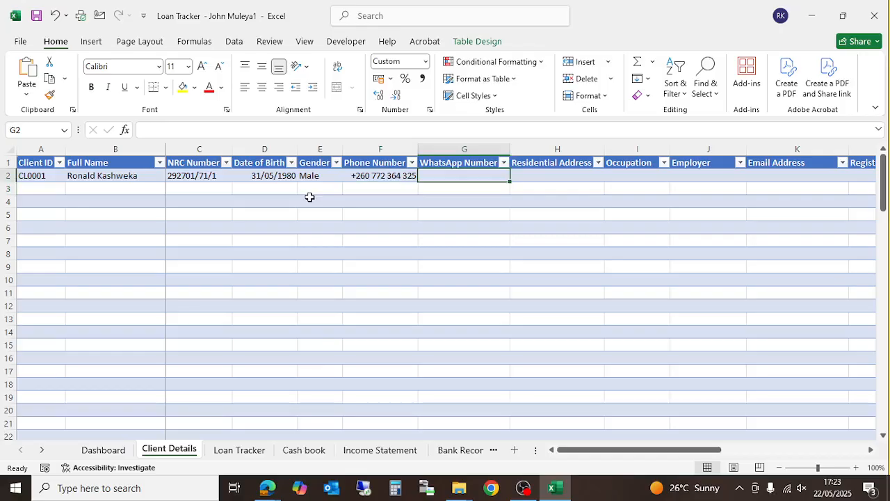
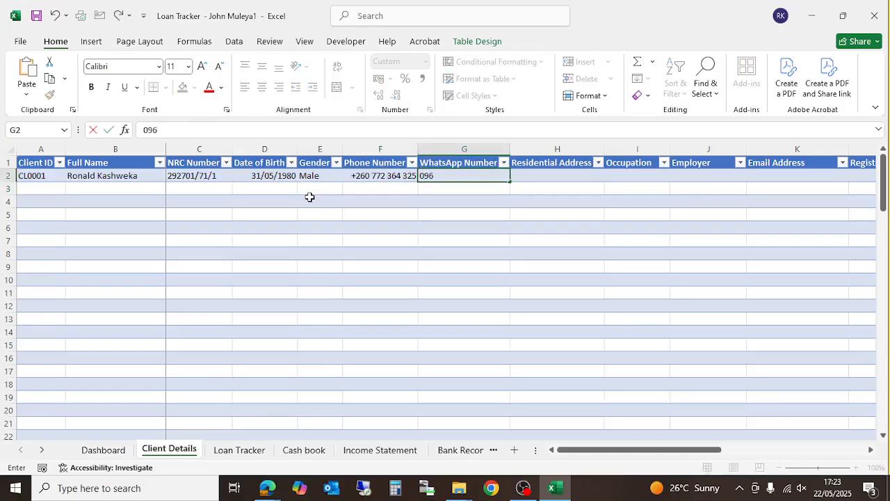
pyautogui.press('Return')
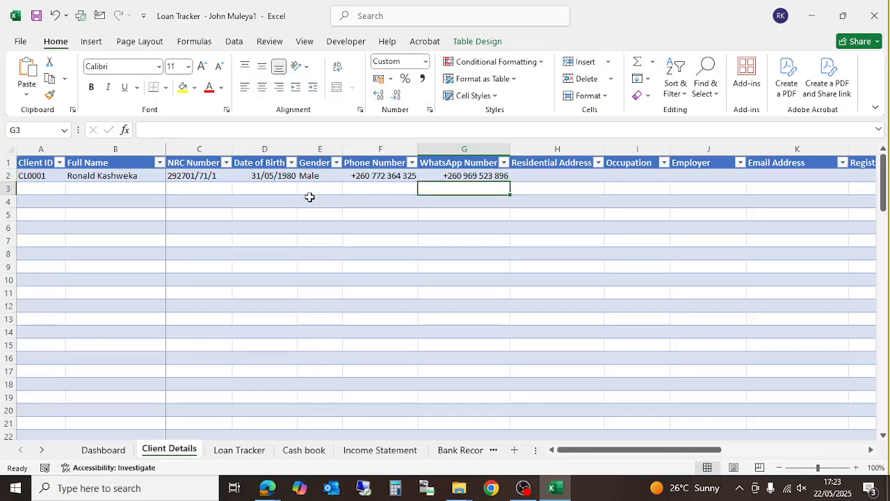
pyautogui.press('Up')
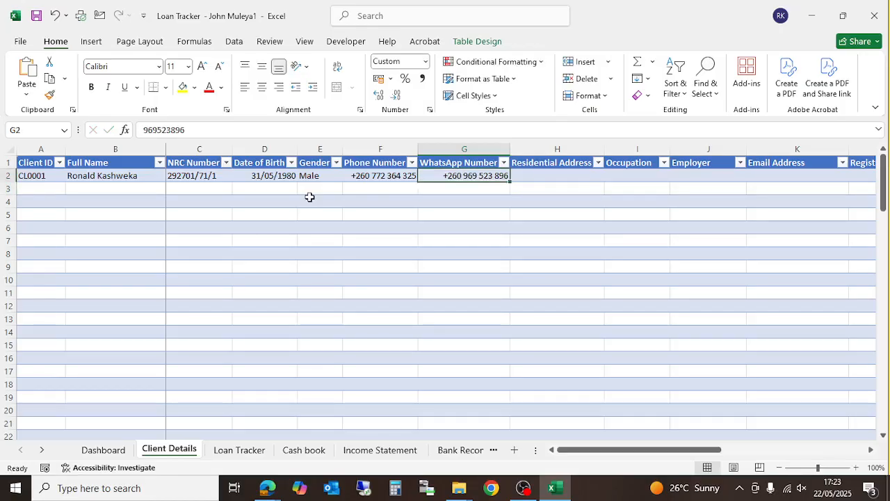
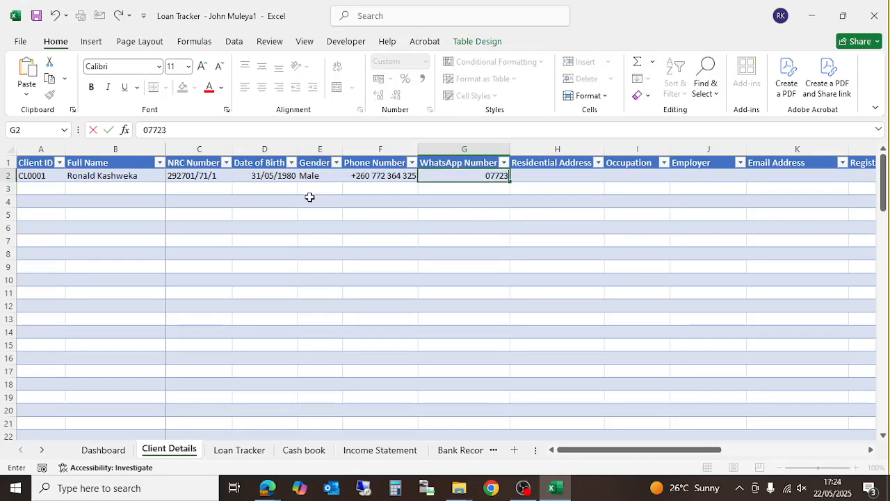
pyautogui.press('Return')
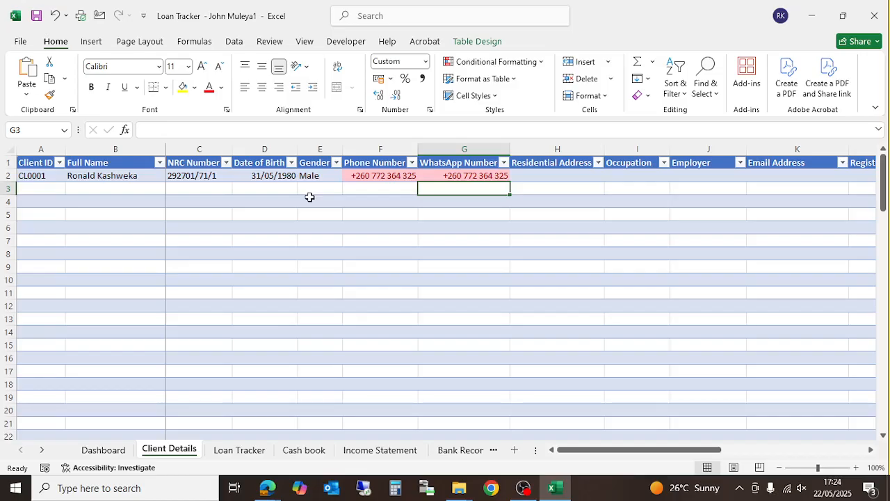
pyautogui.press('Up')
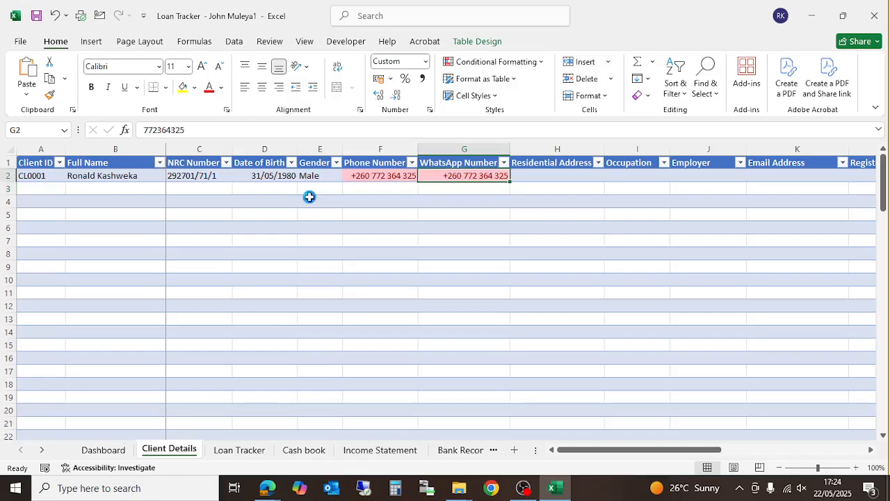
pyautogui.press('Delete')
pyautogui.press('Right')
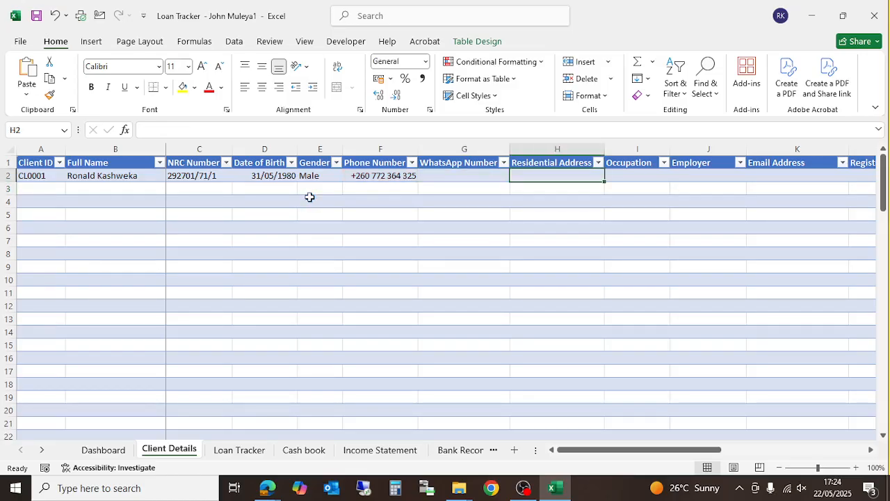
# - Fill in address Livingstone, occupation Accountant and employer Shoprite for the first client
pyautogui.write('Li')
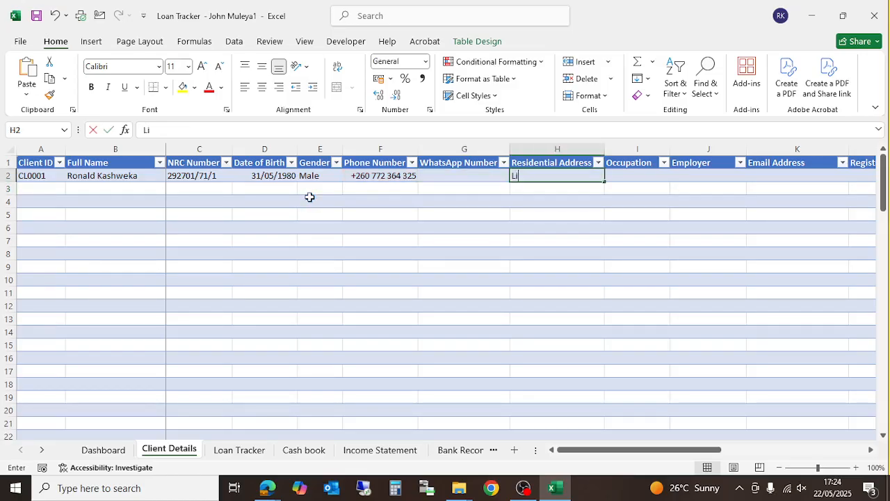
pyautogui.write('vingstone')
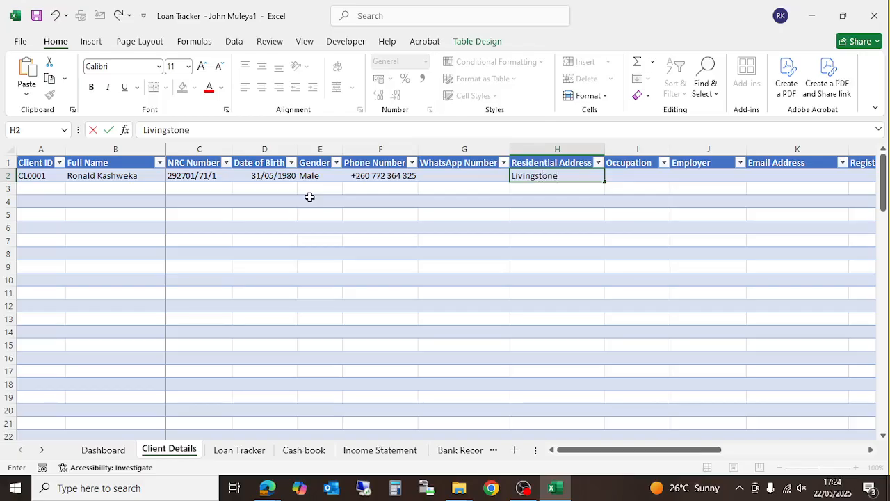
pyautogui.press('Tab')
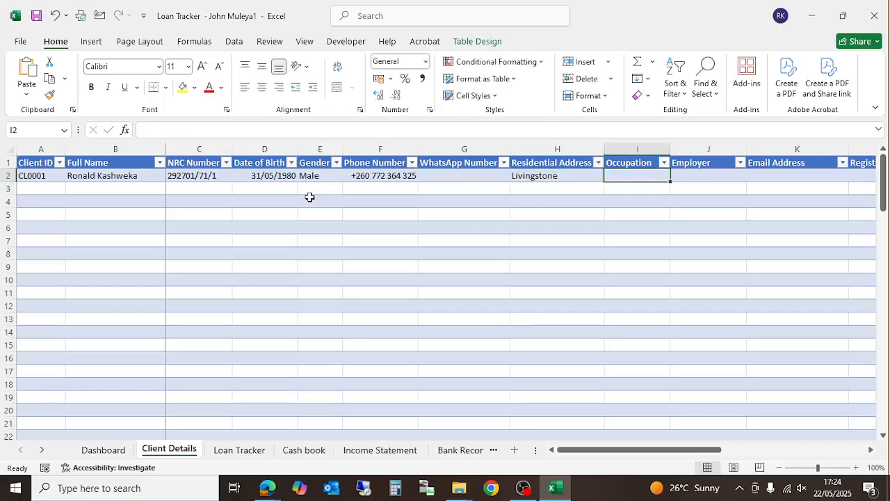
pyautogui.write('Acc')
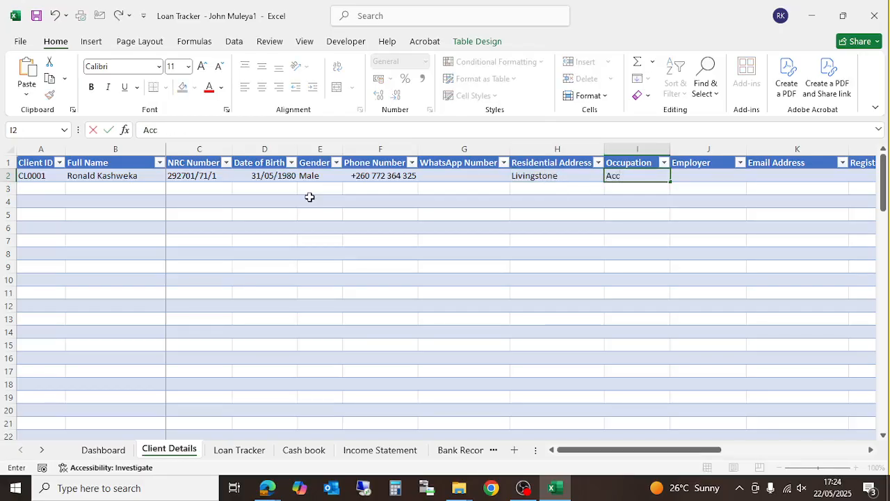
pyautogui.write('ountants')
pyautogui.press('BackSpace')
pyautogui.press('Tab')
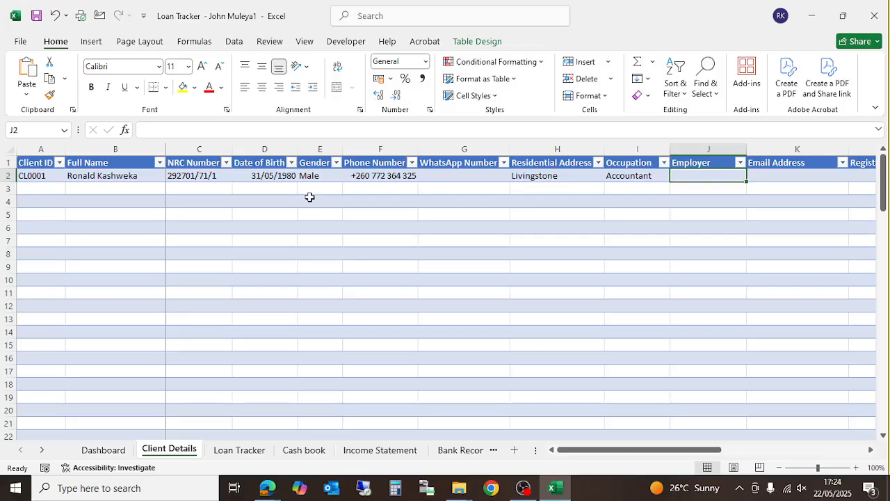
pyautogui.write('Sh')
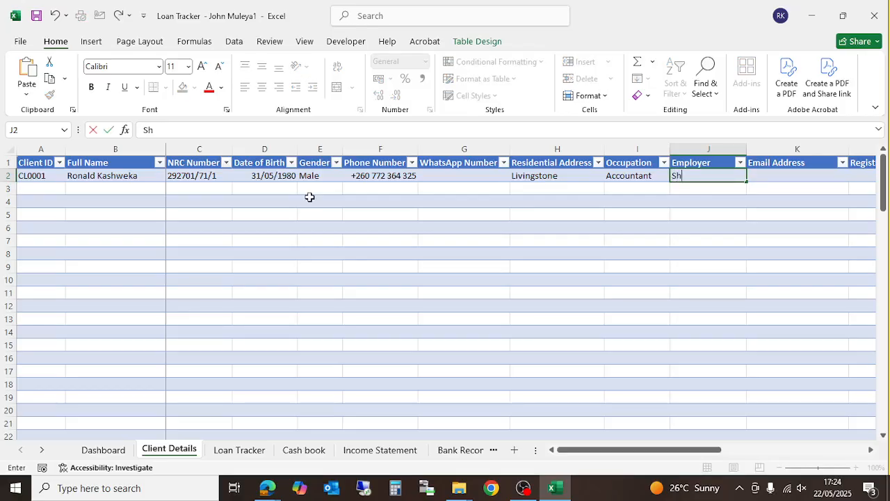
pyautogui.write('oprite')
pyautogui.press('Tab')
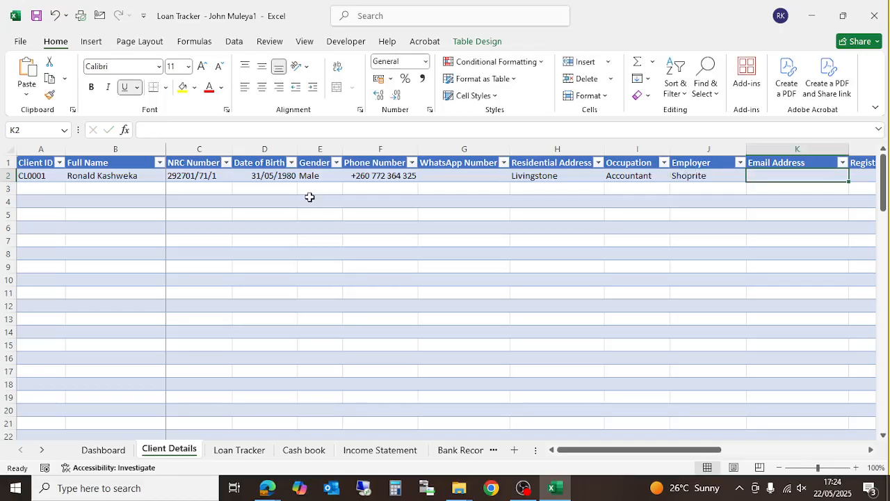
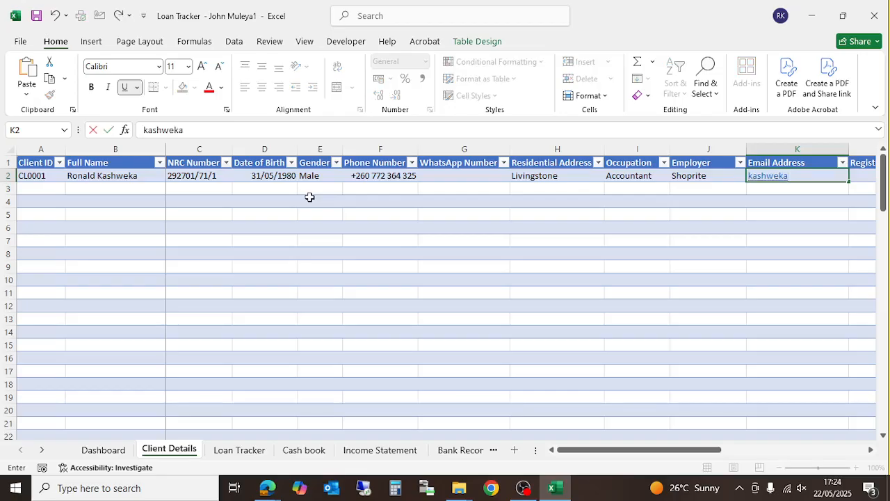
# - Enter the client's e-mail address in K2 and scroll the sheet right
pyautogui.hotkey('ctrl', 'Return')
pyautogui.click(557, 283)
pyautogui.moveTo(639, 455); pyautogui.dragTo(742, 456)
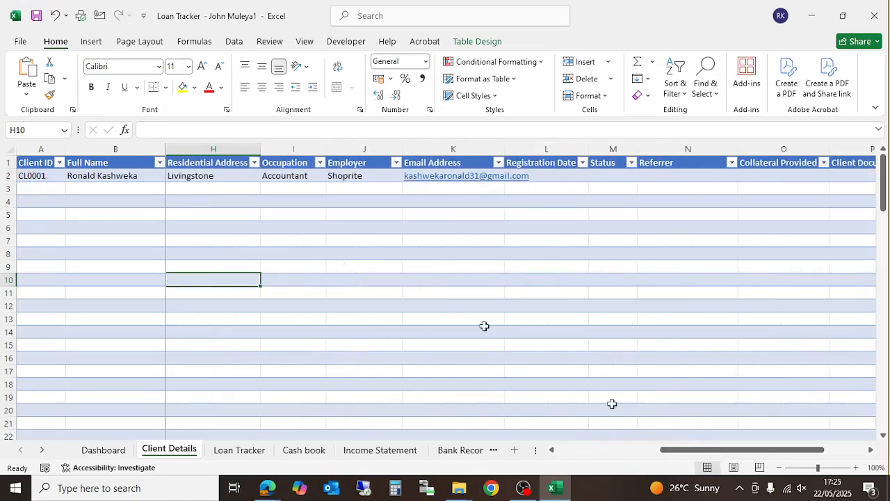
pyautogui.moveTo(270, 487)
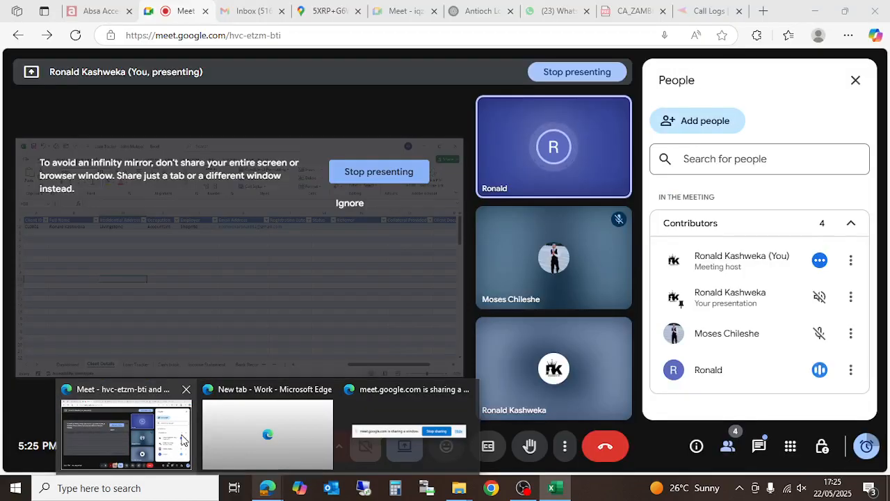
pyautogui.click(183, 438)
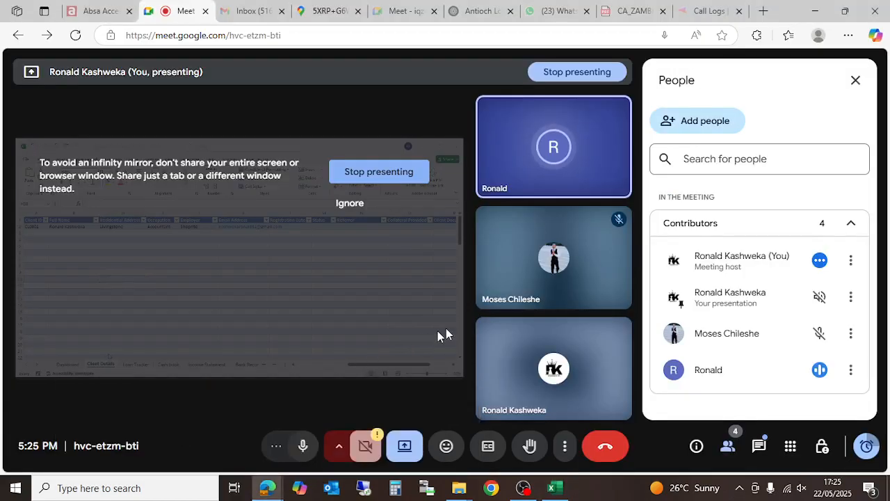
pyautogui.moveTo(523, 372)
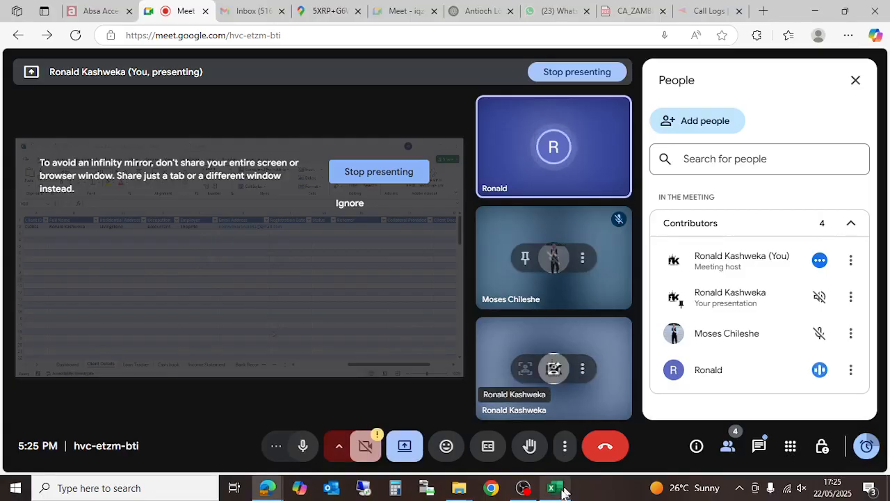
# - Widen the Email Address column and enter registration date 1/5/25 in L2
pyautogui.moveTo(564, 492)
pyautogui.click(569, 440)
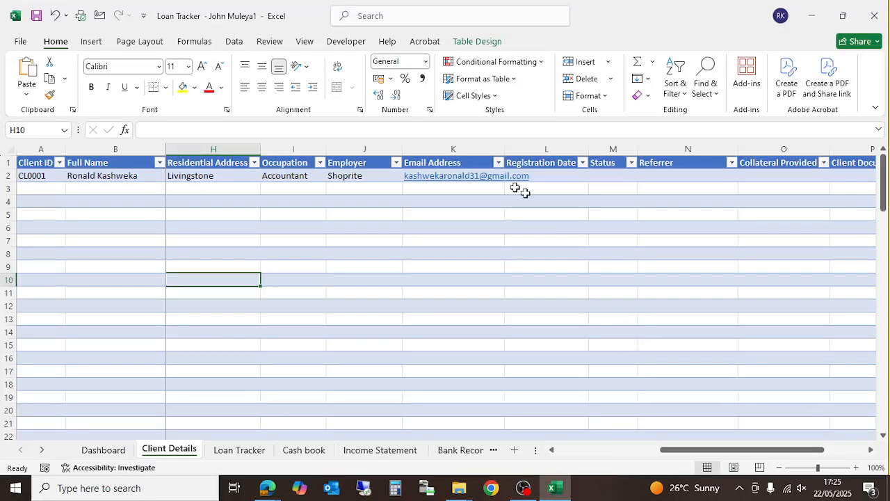
pyautogui.moveTo(506, 149); pyautogui.dragTo(540, 151)
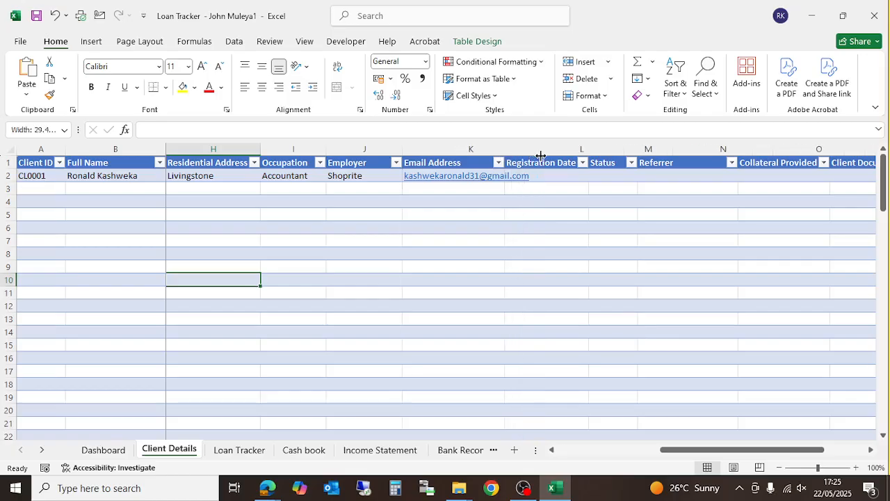
pyautogui.click(577, 177)
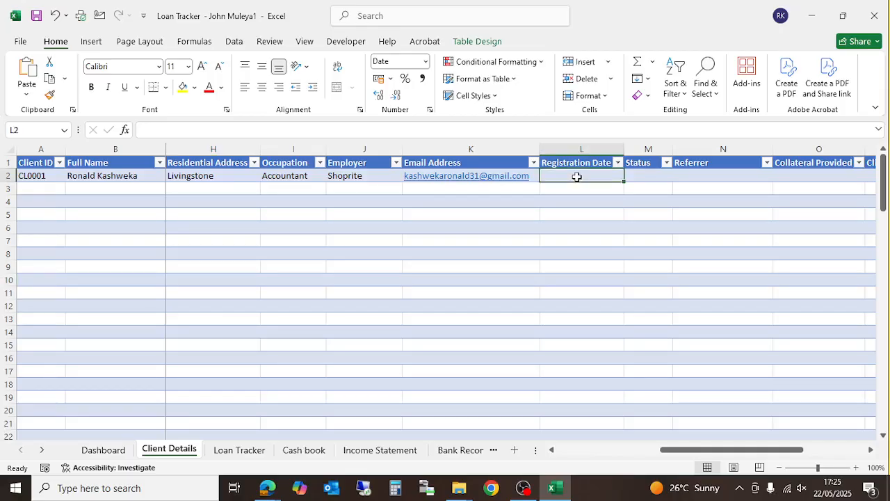
pyautogui.write('1/5/25')
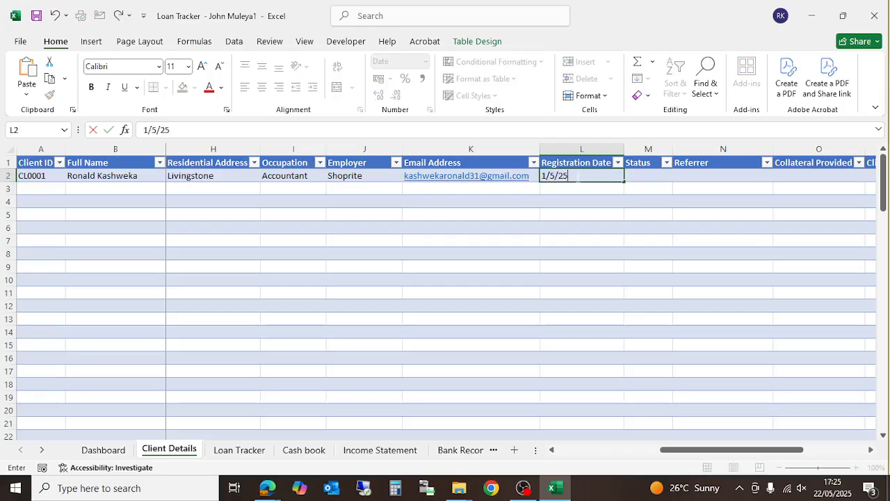
pyautogui.press('Return')
pyautogui.press('Up')
pyautogui.press('Right')
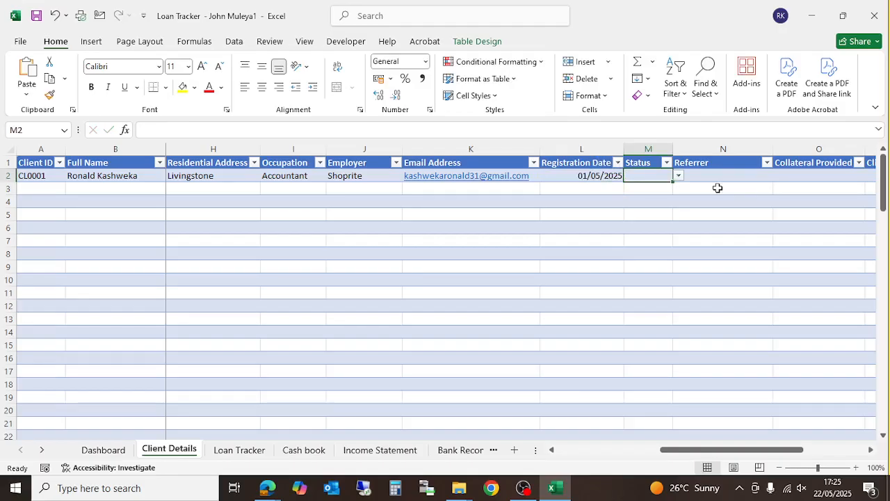
# - Set the client's Status to Active and leave the Referrer dropdown unchosen
pyautogui.click(679, 177)
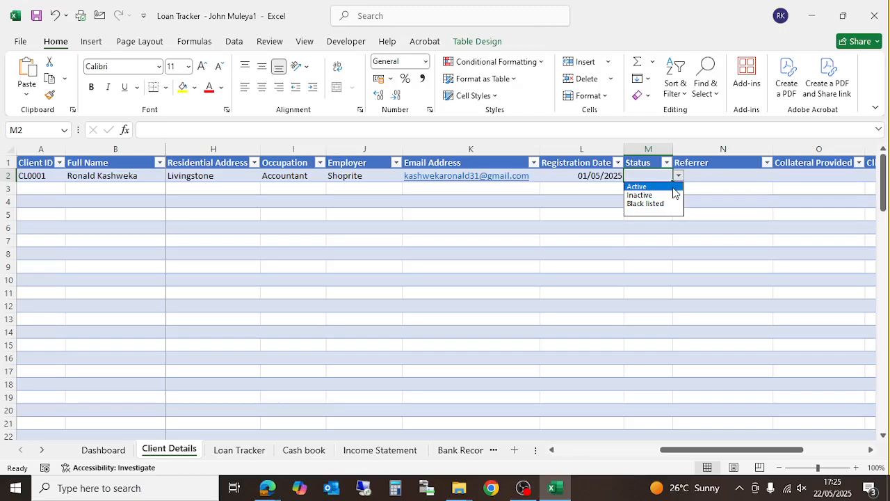
pyautogui.click(674, 188)
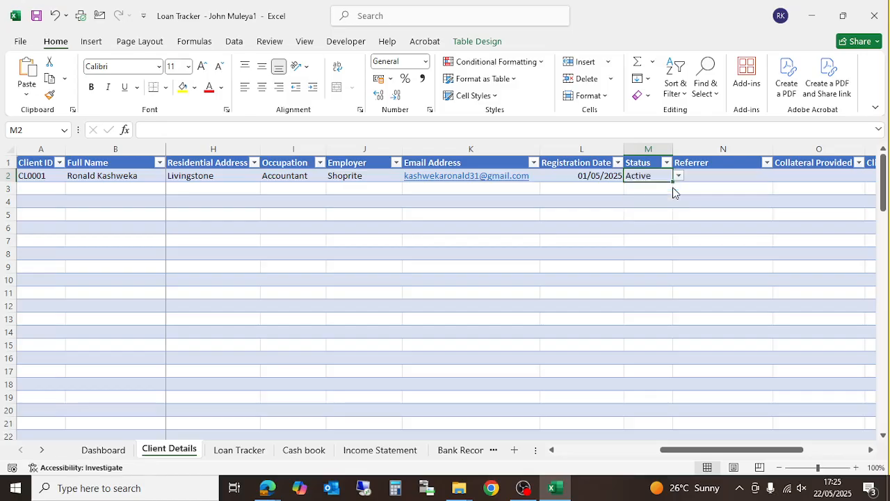
pyautogui.click(749, 181)
pyautogui.click(779, 176)
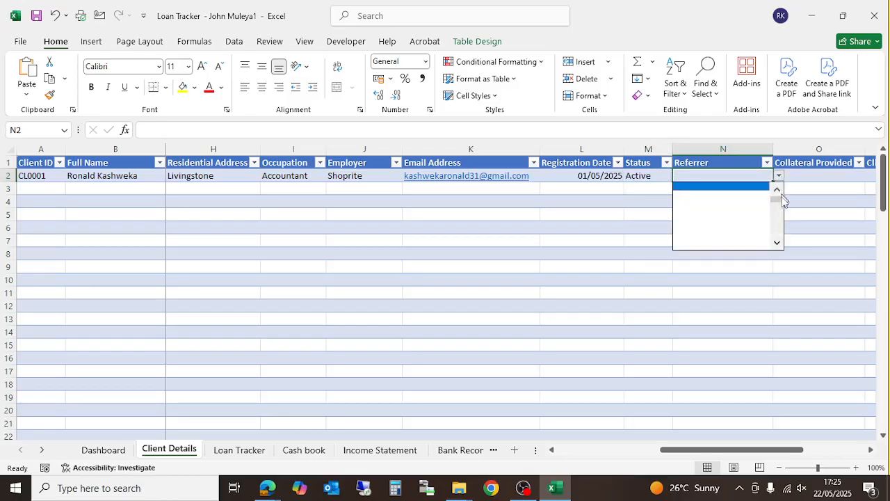
pyautogui.moveTo(782, 199); pyautogui.dragTo(781, 192)
pyautogui.click(645, 285)
pyautogui.click(706, 227)
pyautogui.click(724, 175)
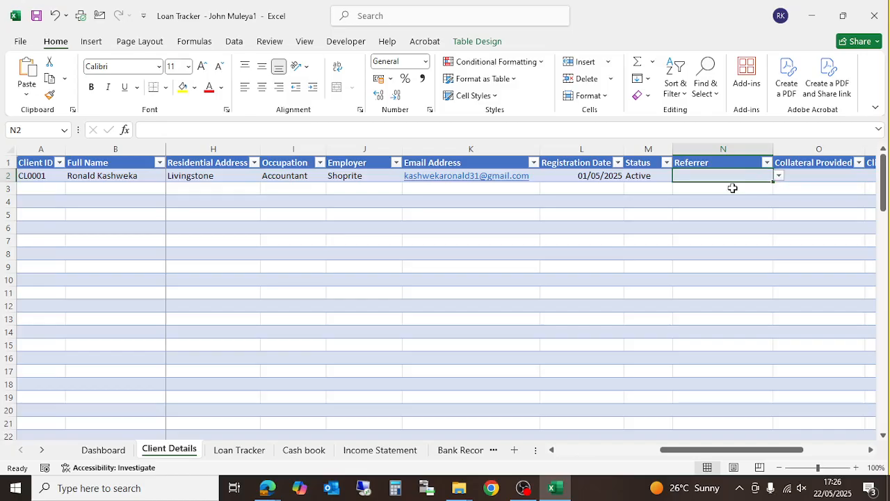
# - Enter TV as Collateral Provided, leaving Client Documents and Remarks blank
pyautogui.click(819, 175)
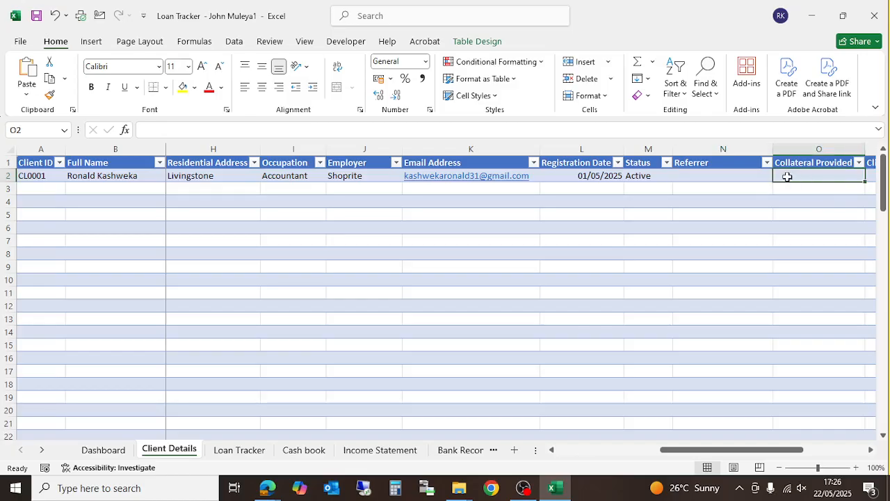
pyautogui.write('T')
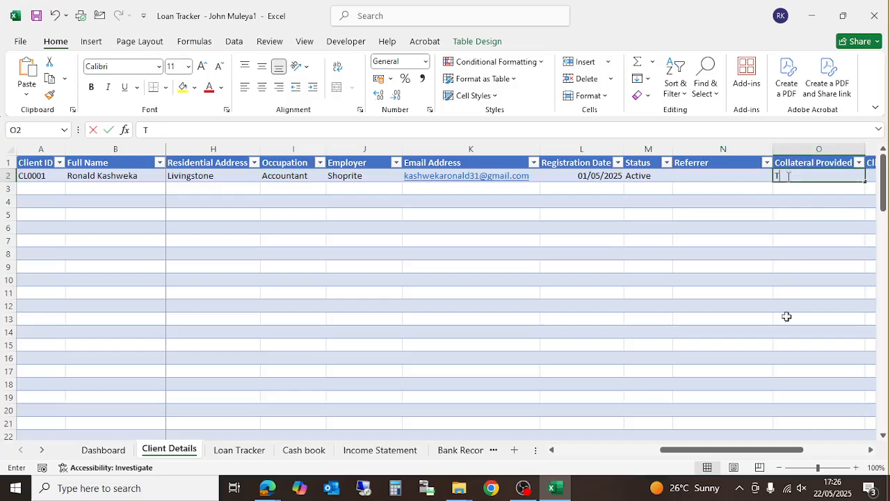
pyautogui.write('V')
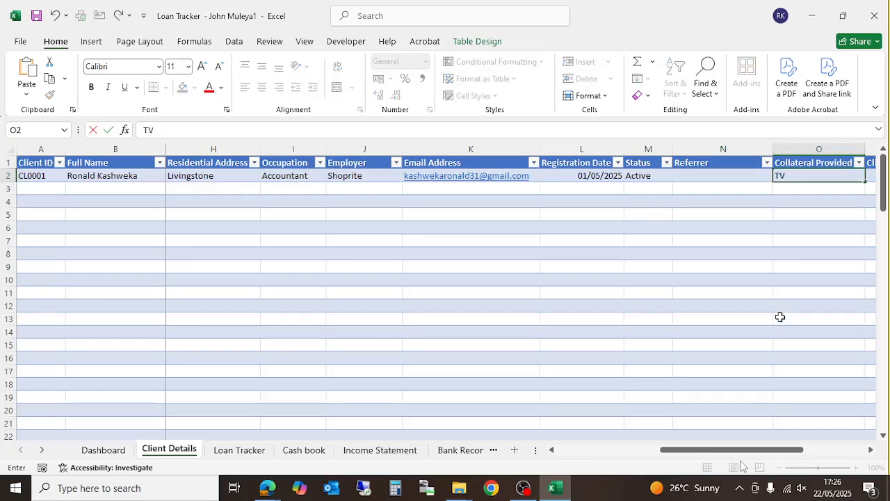
pyautogui.click(872, 450)
pyautogui.click(872, 450)
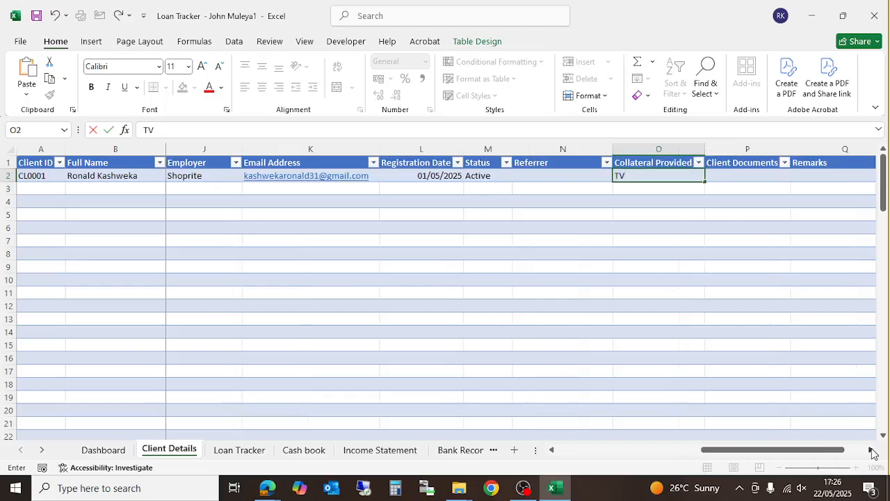
pyautogui.click(746, 177)
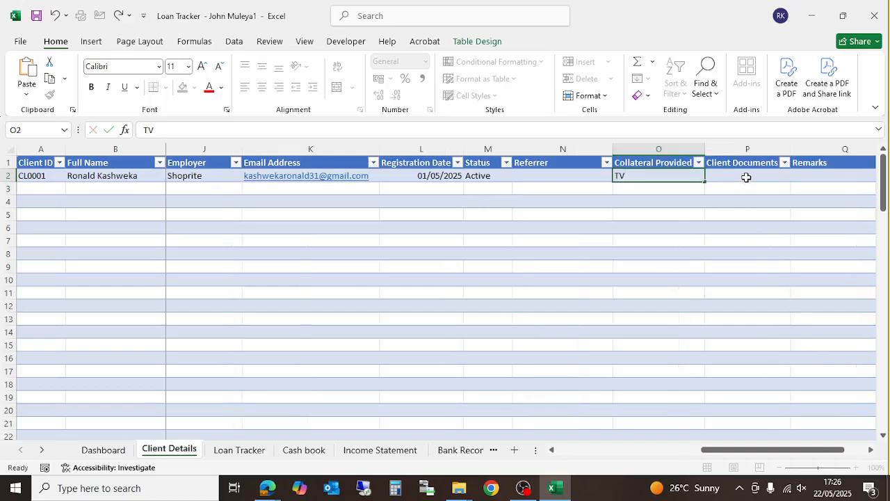
pyautogui.click(751, 179)
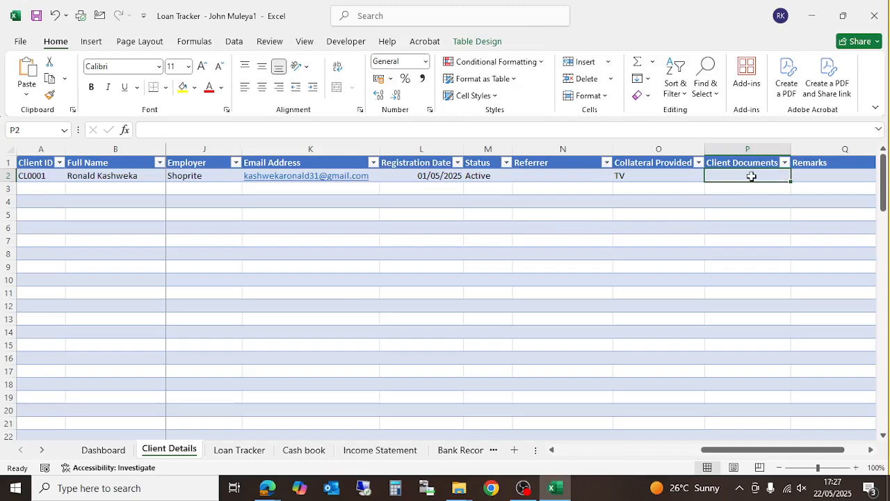
pyautogui.click(832, 175)
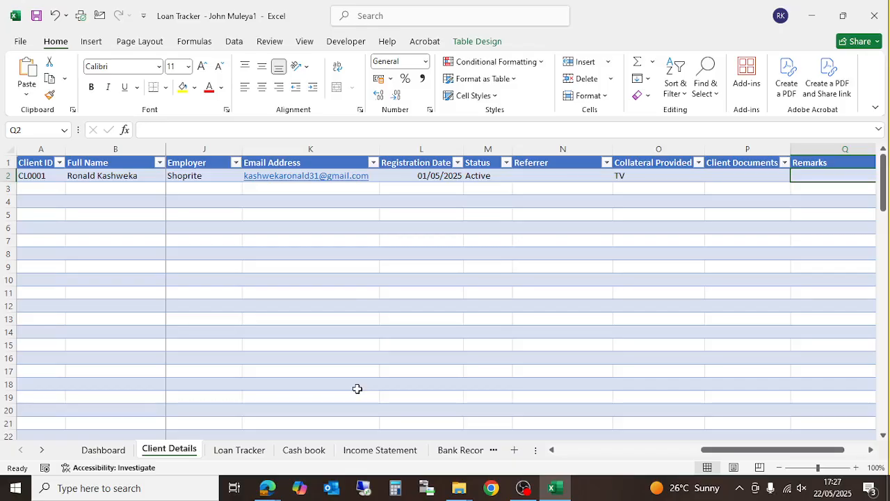
# - On the Loan Tracker sheet, pick the registered client's name into A2 from its dropdown
pyautogui.click(239, 453)
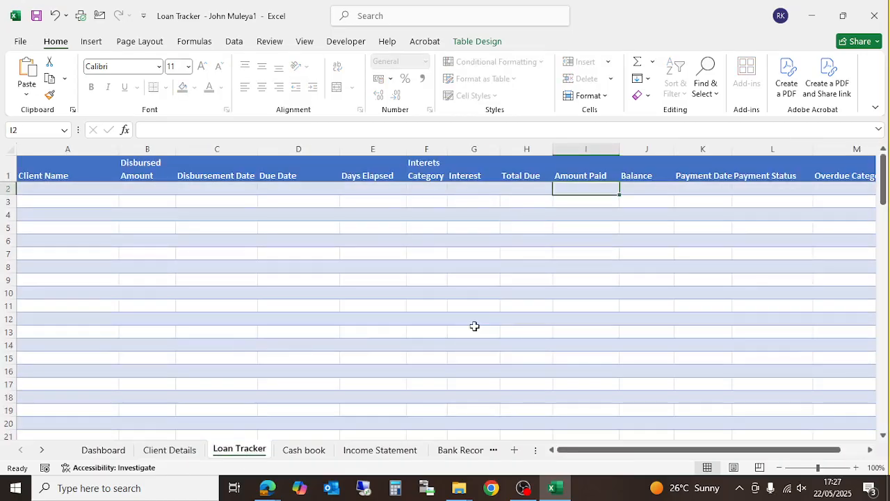
pyautogui.moveTo(641, 451); pyautogui.dragTo(230, 320)
pyautogui.click(92, 194)
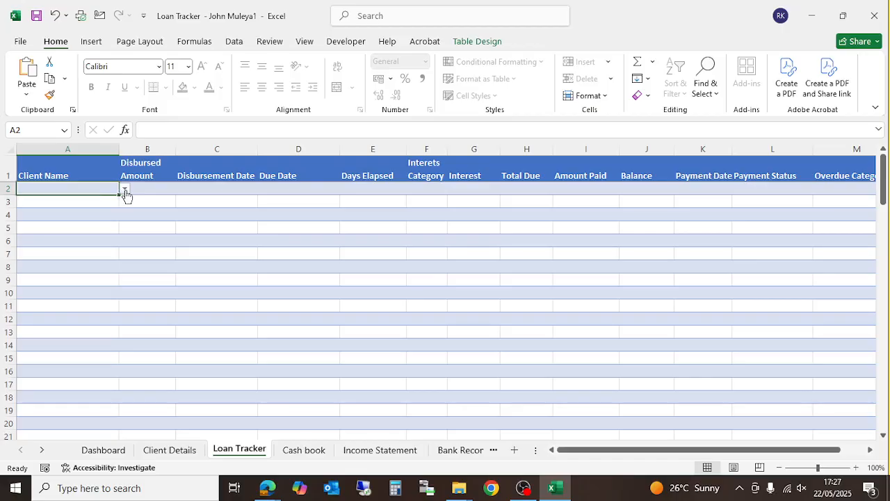
pyautogui.click(126, 194)
pyautogui.click(123, 200)
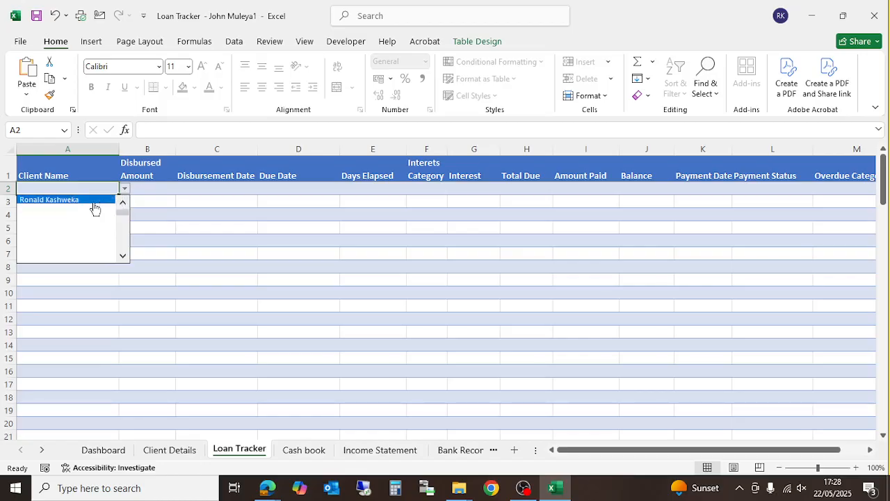
pyautogui.click(93, 201)
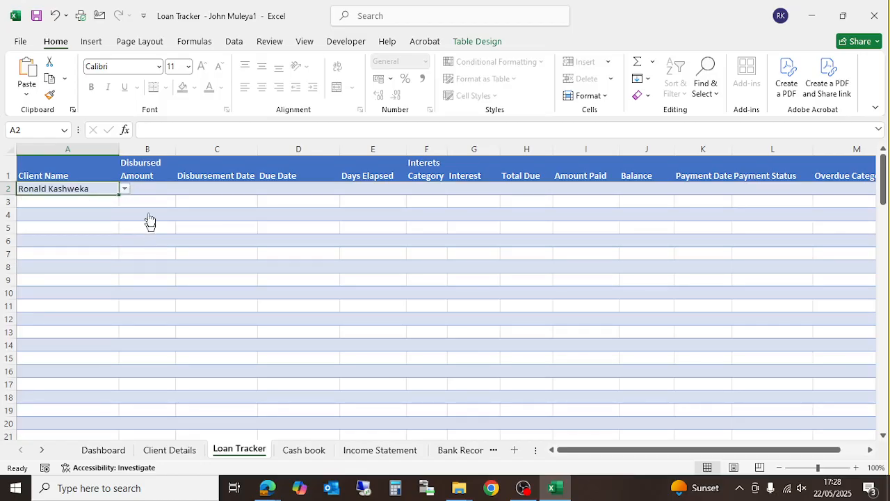
pyautogui.click(79, 202)
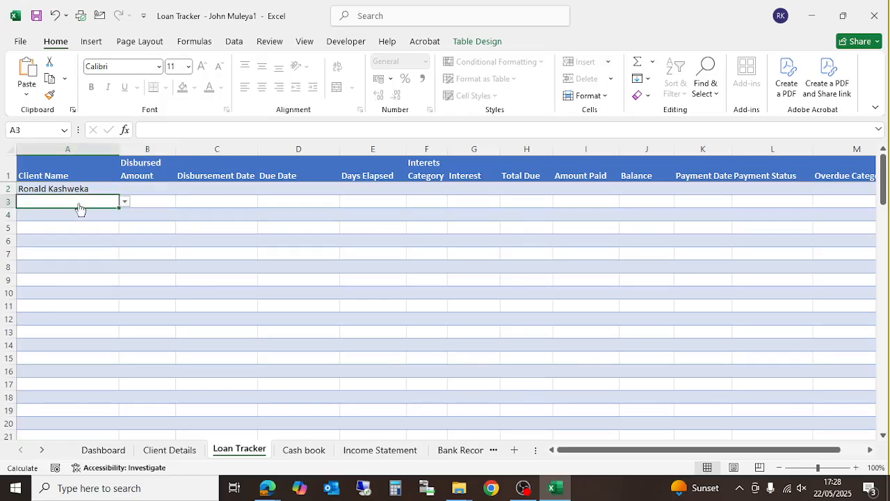
pyautogui.write('gaddh')
pyautogui.press('Return')
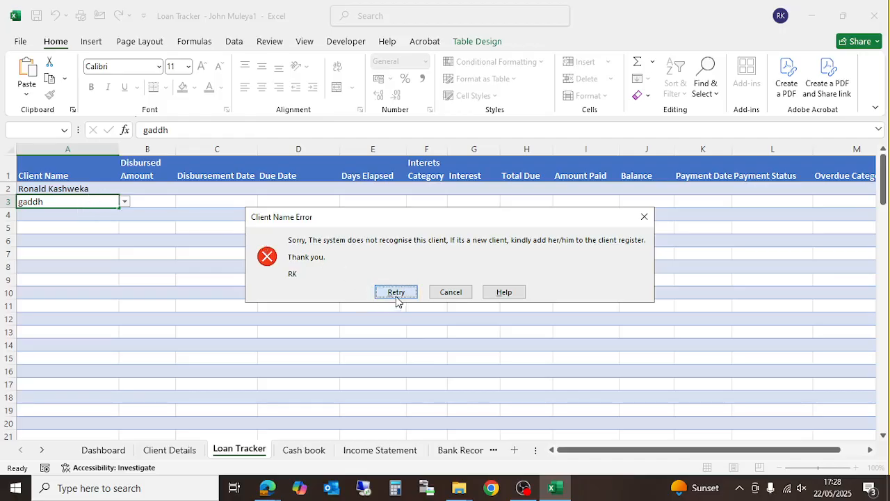
pyautogui.click(644, 216)
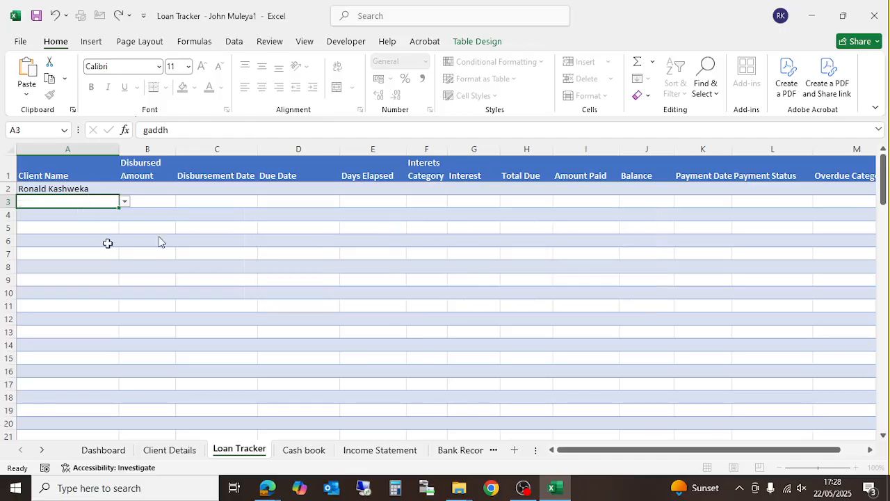
pyautogui.click(143, 189)
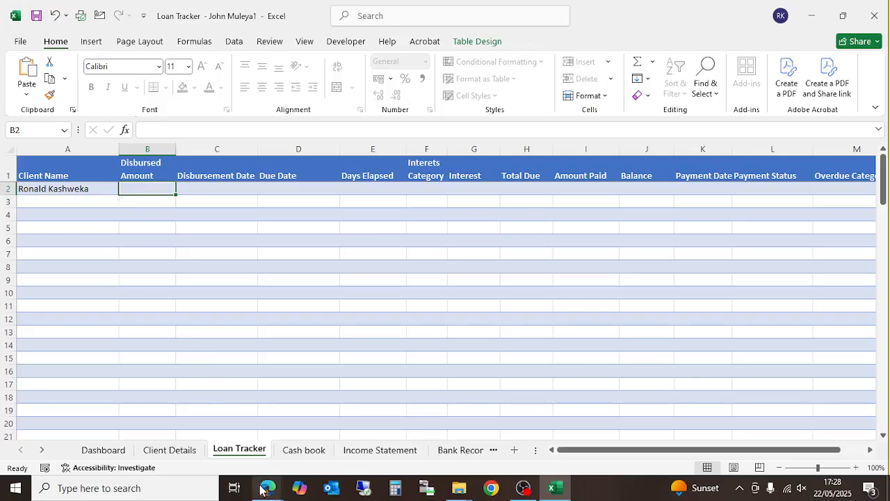
pyautogui.moveTo(263, 485)
pyautogui.click(189, 441)
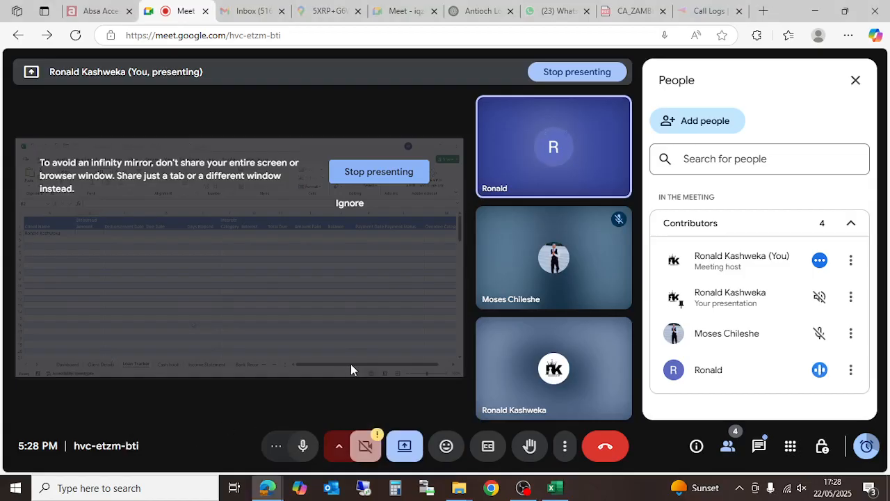
pyautogui.click(551, 490)
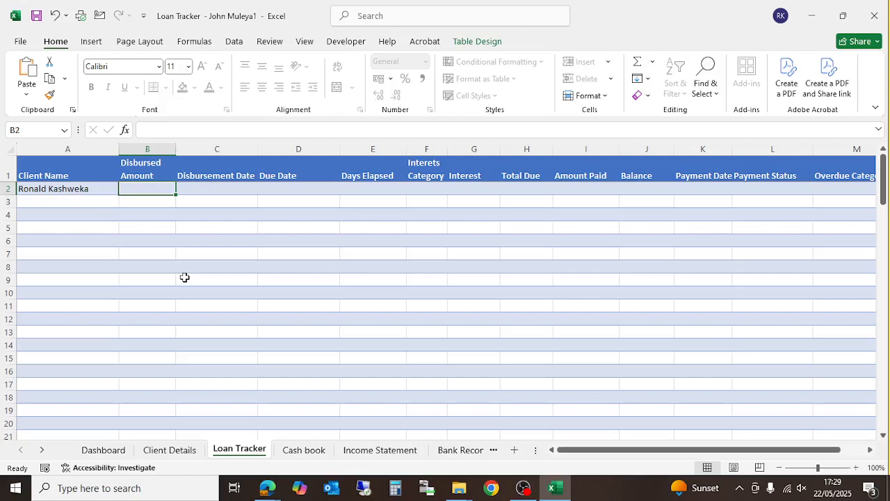
# - Enter disbursed amount 1000 in B2 and disbursement date 1/5/ in C2
pyautogui.write('1000')
pyautogui.press('Return')
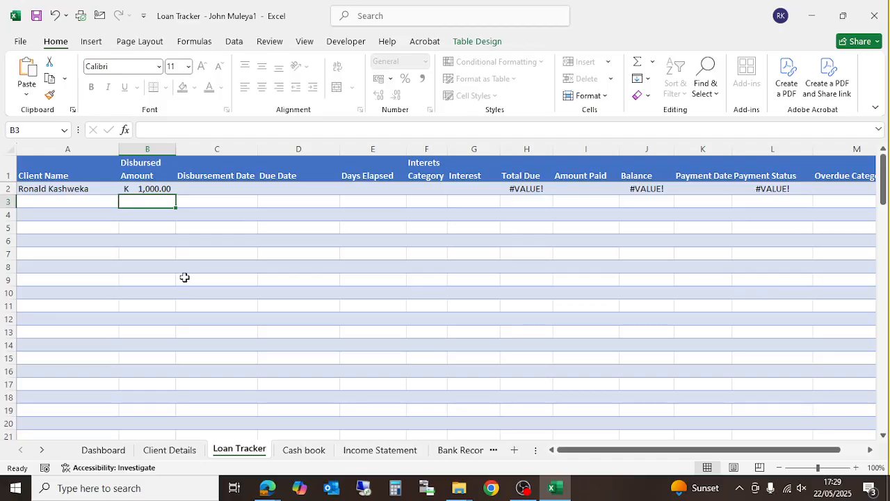
pyautogui.press('Up')
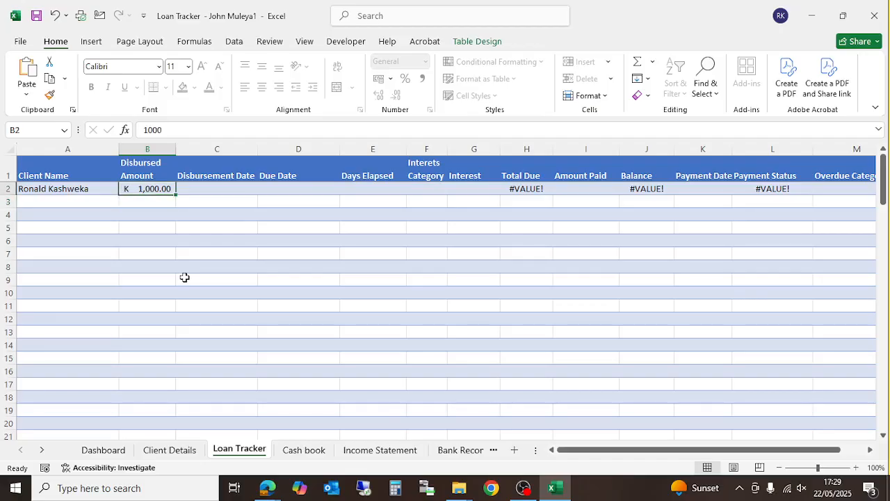
pyautogui.press('Right')
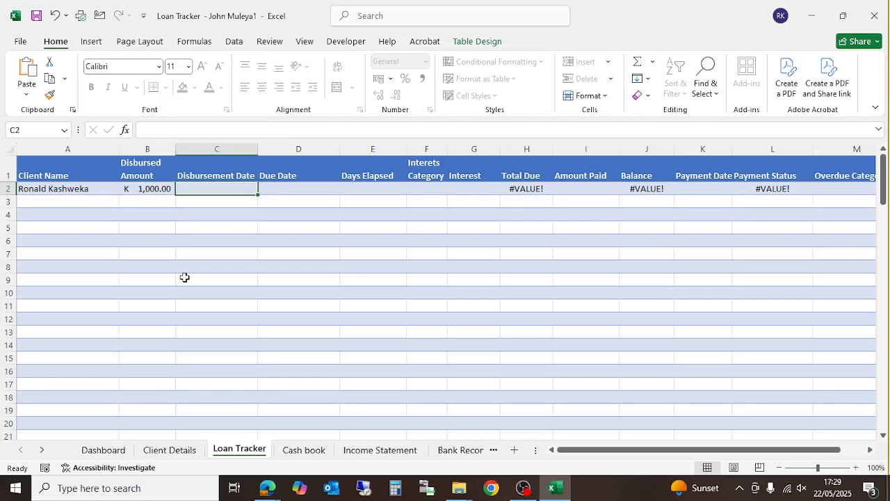
pyautogui.write('1/5/')
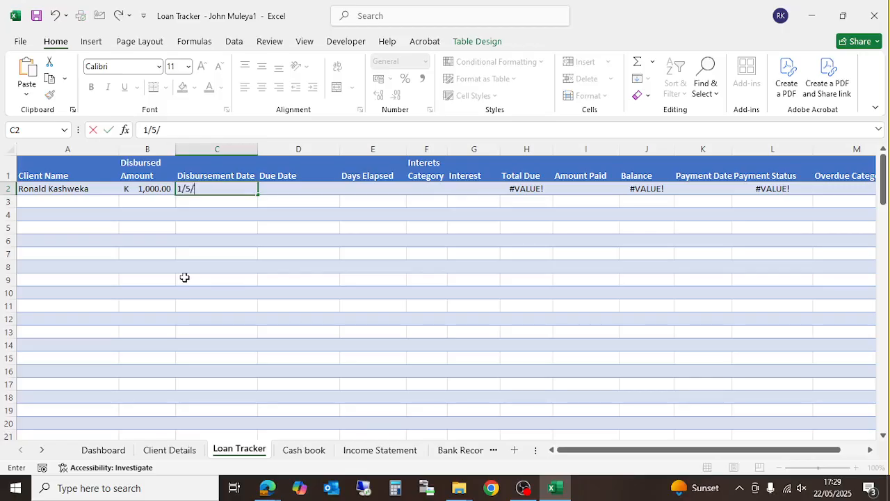
pyautogui.press('Return')
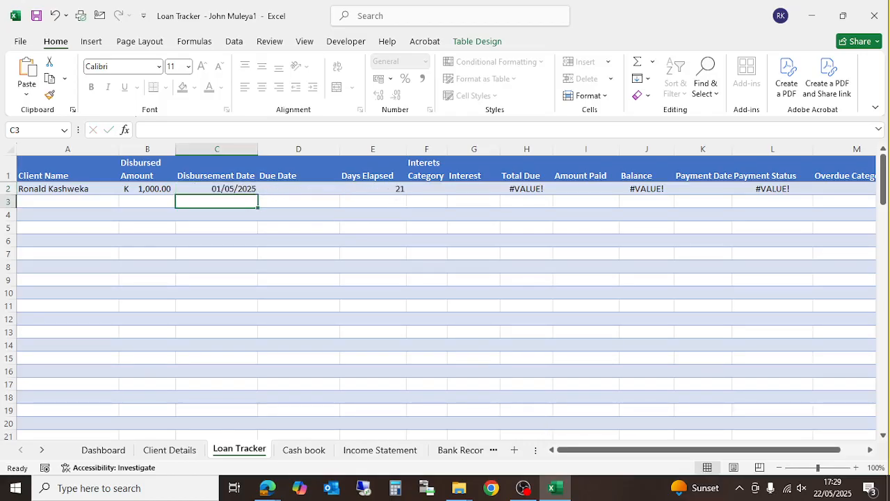
pyautogui.moveTo(640, 450); pyautogui.dragTo(404, 352)
pyautogui.click(45, 453)
pyautogui.click(43, 450)
pyautogui.click(42, 451)
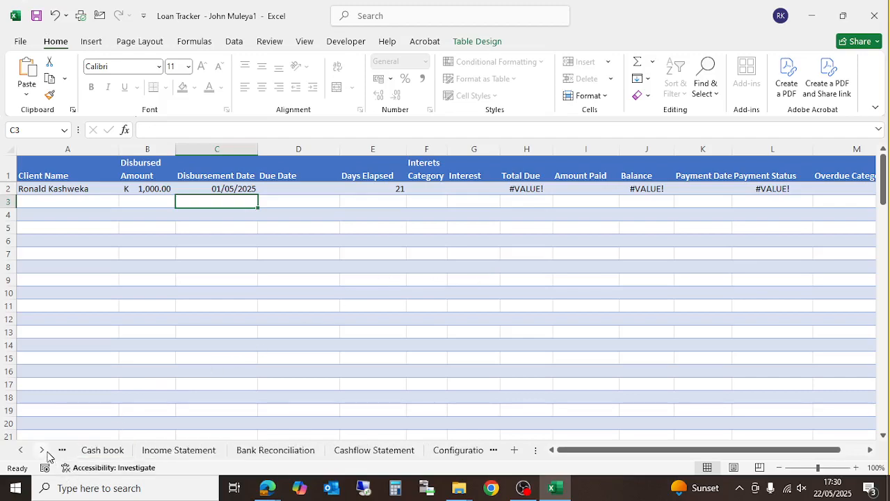
pyautogui.click(448, 451)
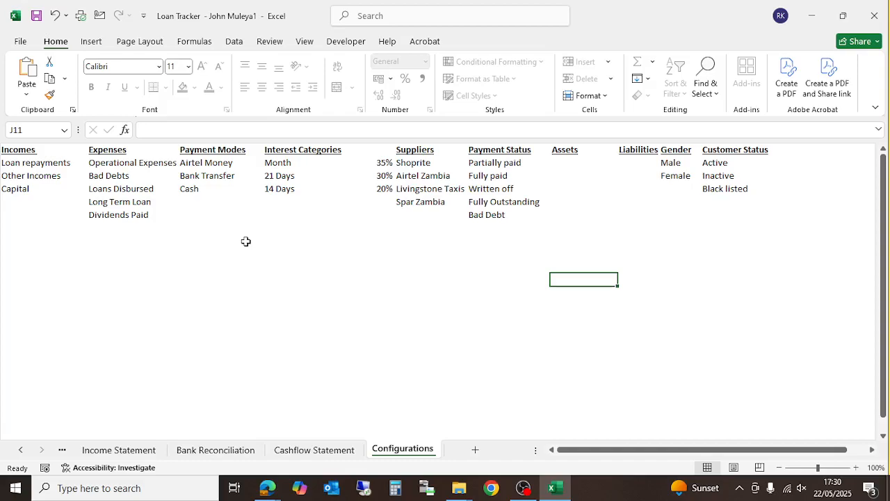
pyautogui.click(22, 452)
pyautogui.click(22, 452)
pyautogui.click(21, 452)
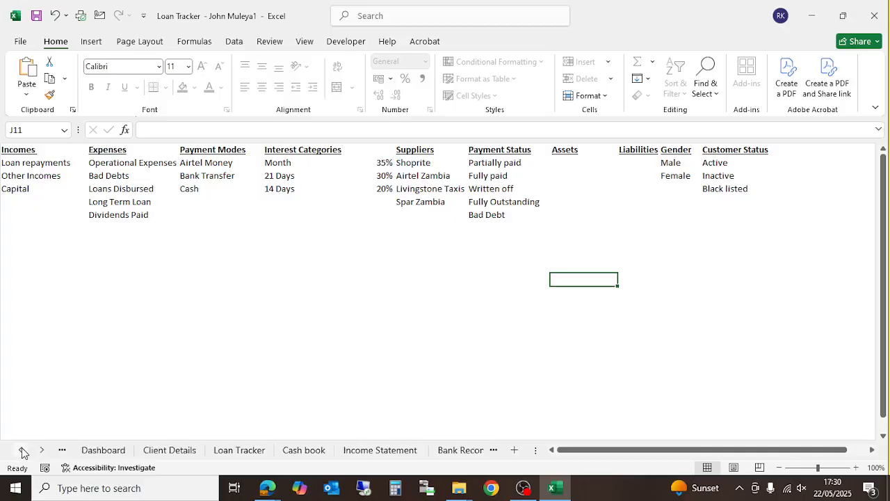
pyautogui.click(236, 450)
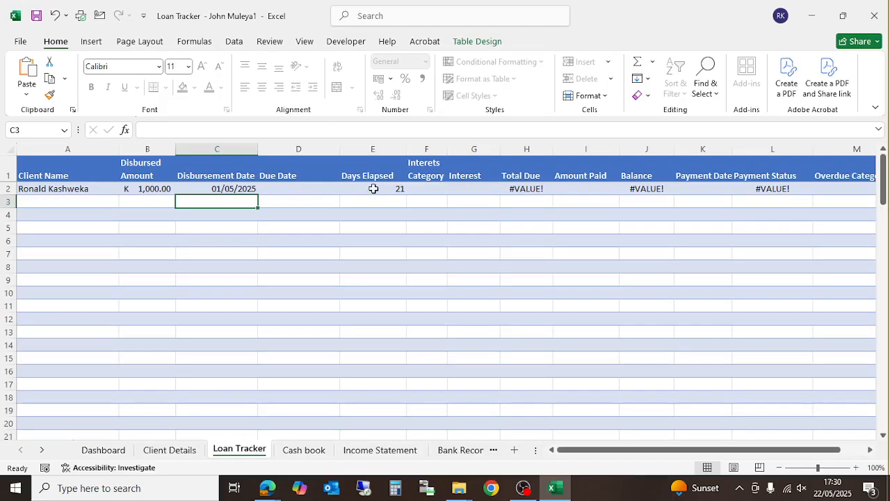
# - Test F2's validation with the invalid value 'gshdg' and dismiss the Interest Tier Error
pyautogui.click(434, 191)
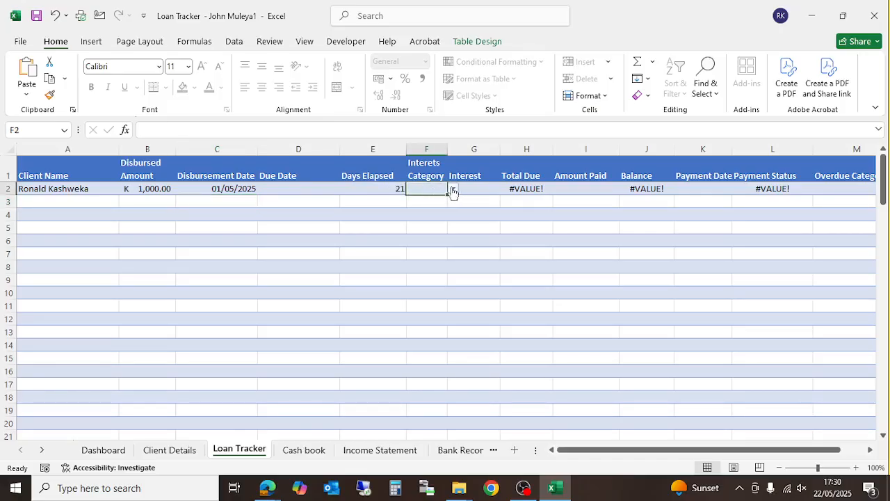
pyautogui.write('gshdg')
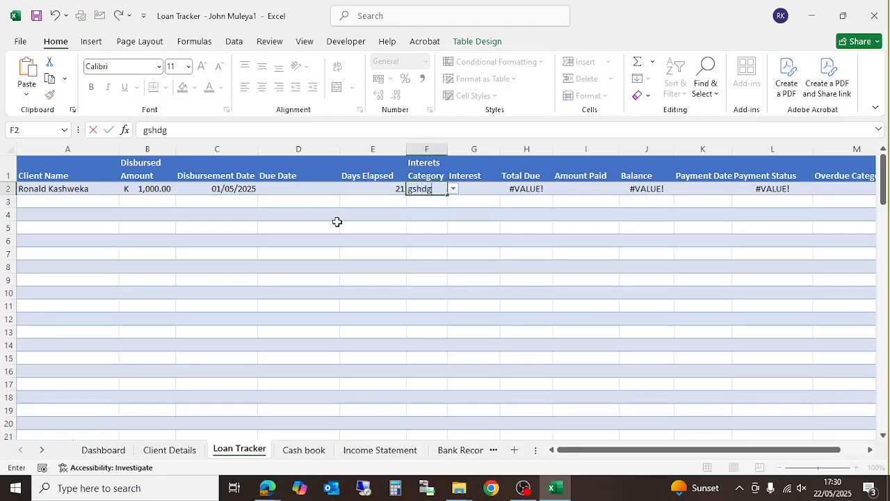
pyautogui.press('Return')
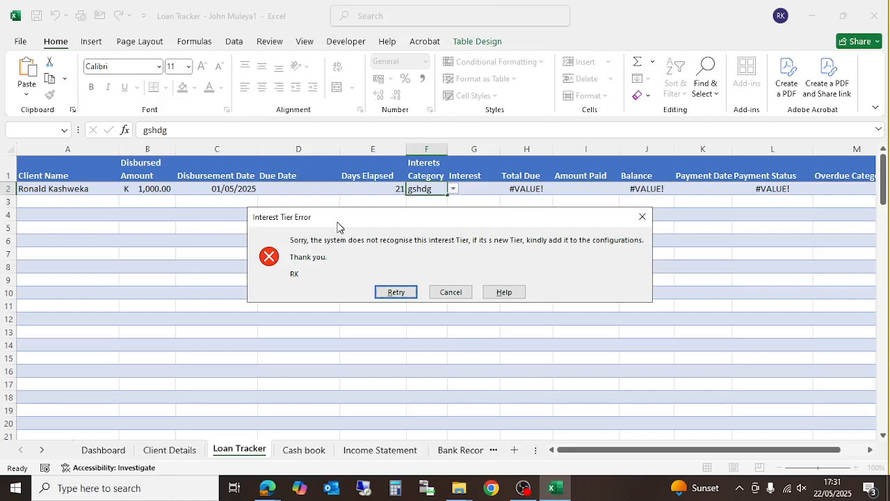
pyautogui.click(642, 216)
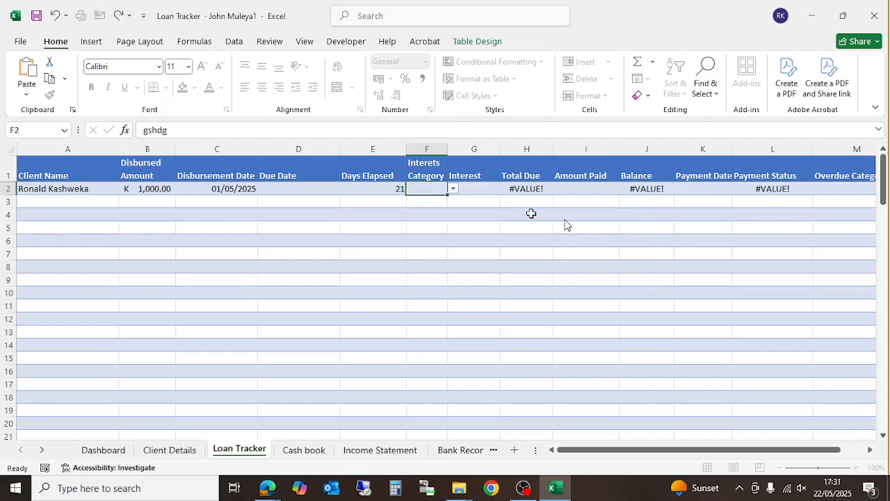
# - Choose interest category Month, then 21 Days, finally settling on 14 Days in F2
pyautogui.click(452, 189)
pyautogui.click(413, 199)
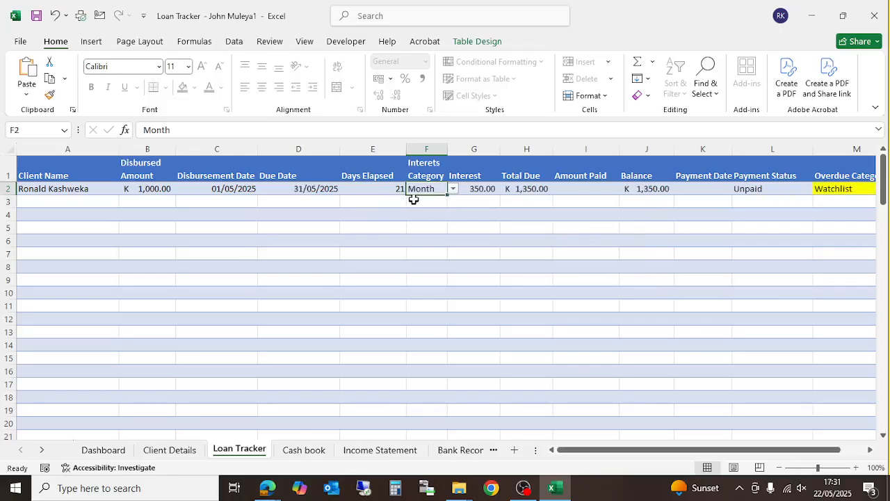
pyautogui.moveTo(616, 449); pyautogui.dragTo(545, 408)
pyautogui.click(452, 189)
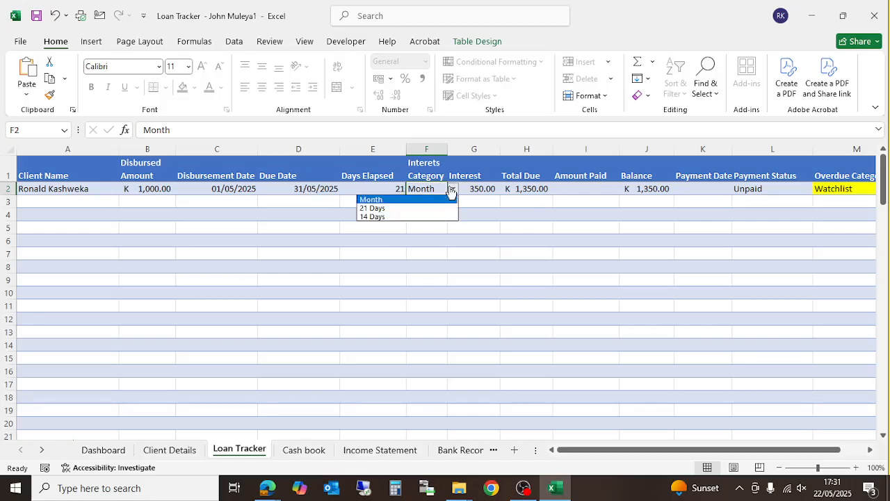
pyautogui.click(382, 208)
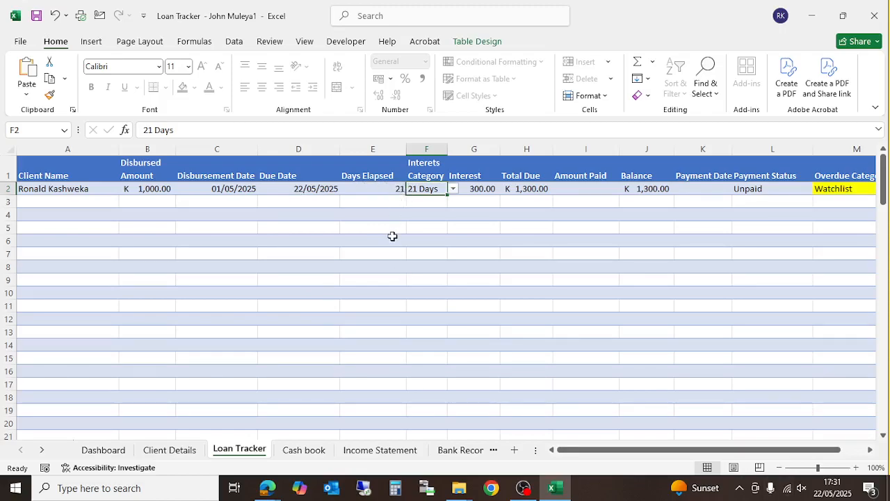
pyautogui.click(453, 190)
pyautogui.click(407, 216)
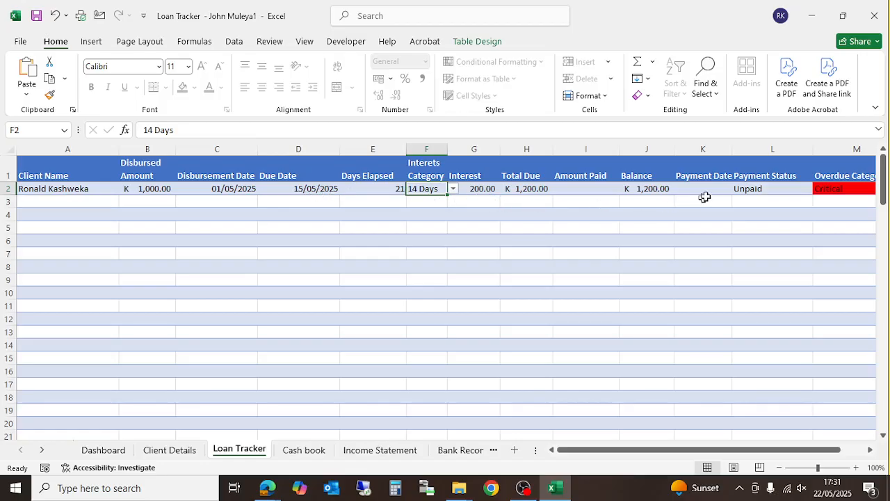
pyautogui.moveTo(717, 450); pyautogui.dragTo(785, 436)
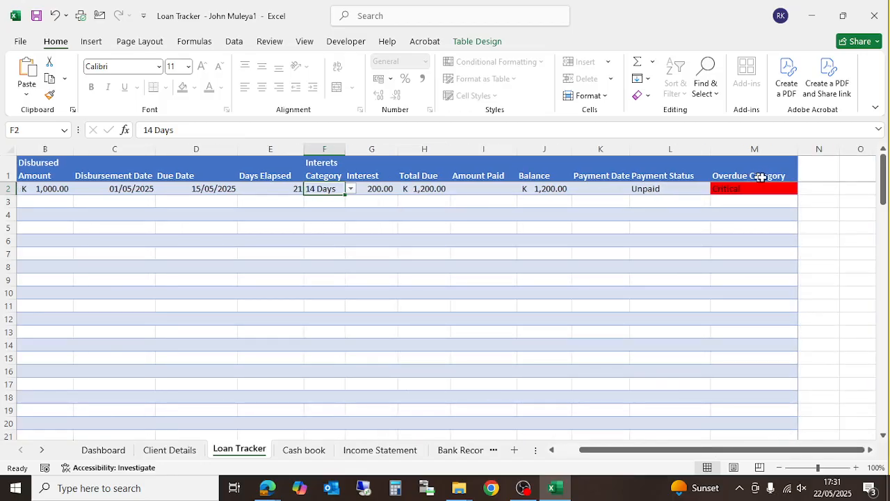
pyautogui.moveTo(622, 450); pyautogui.dragTo(523, 447)
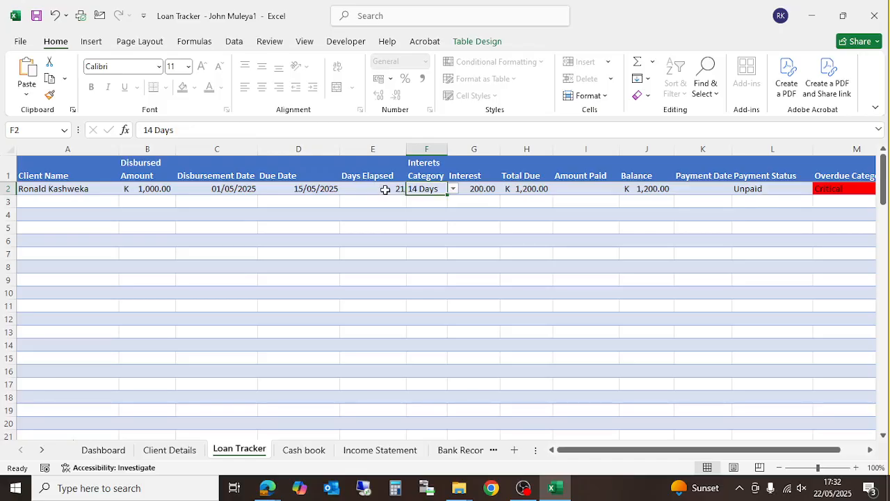
# - Switch from the Google Meet call back to the Loan Tracker workbook in Excel
pyautogui.moveTo(267, 487)
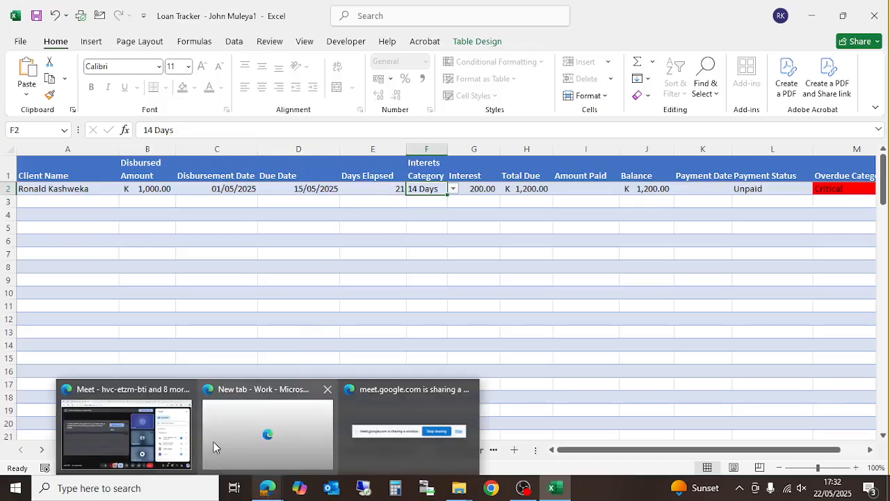
pyautogui.click(177, 435)
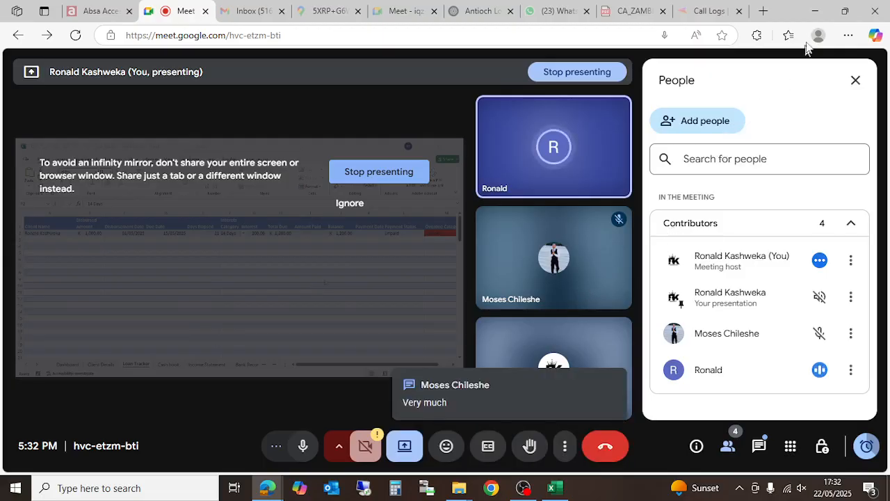
pyautogui.click(812, 12)
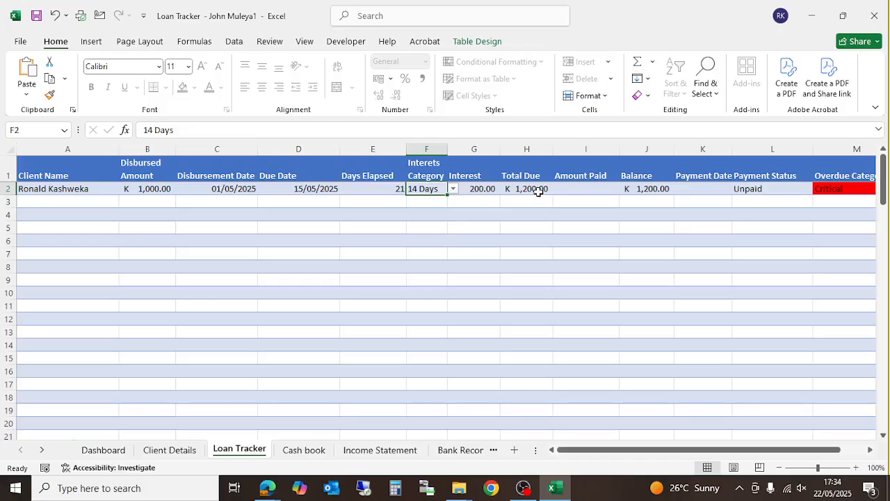
# - Enter a 500 partial payment in Amount Paid I2, then check the Payment Date cell K2
pyautogui.click(584, 187)
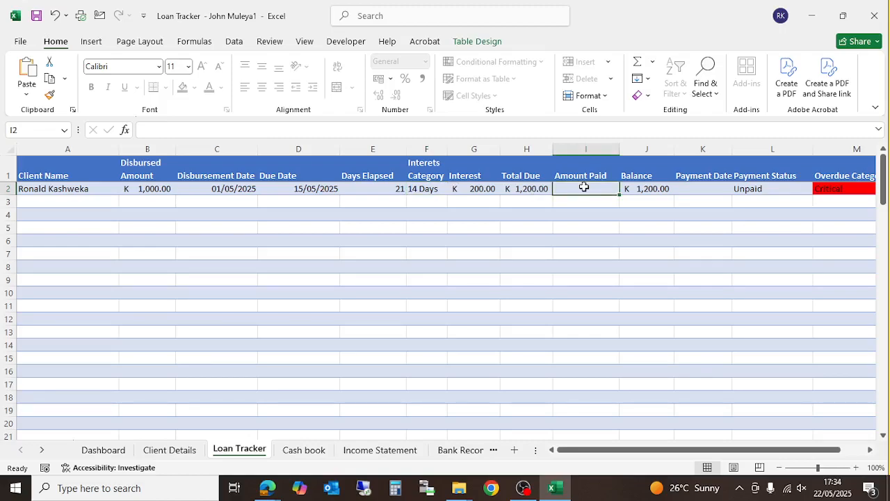
pyautogui.write('500')
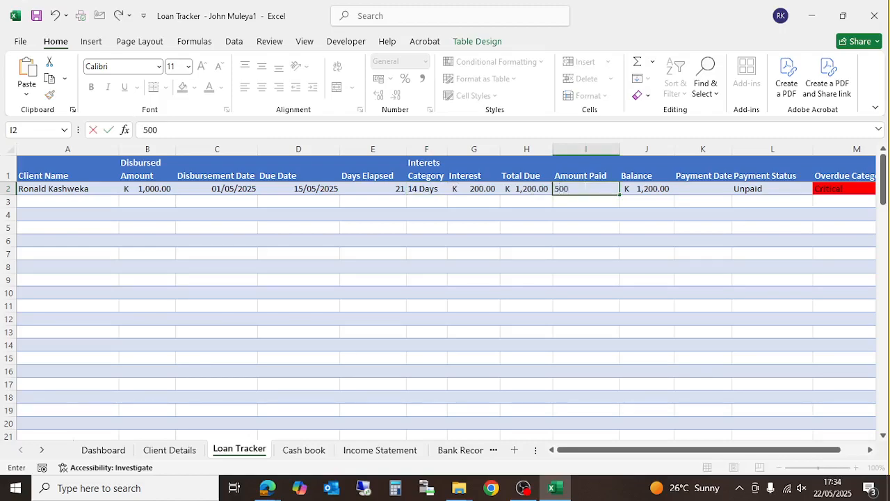
pyautogui.press('Return')
pyautogui.press('Up')
pyautogui.press('Right')
pyautogui.press('Right')
pyautogui.press('Tab')
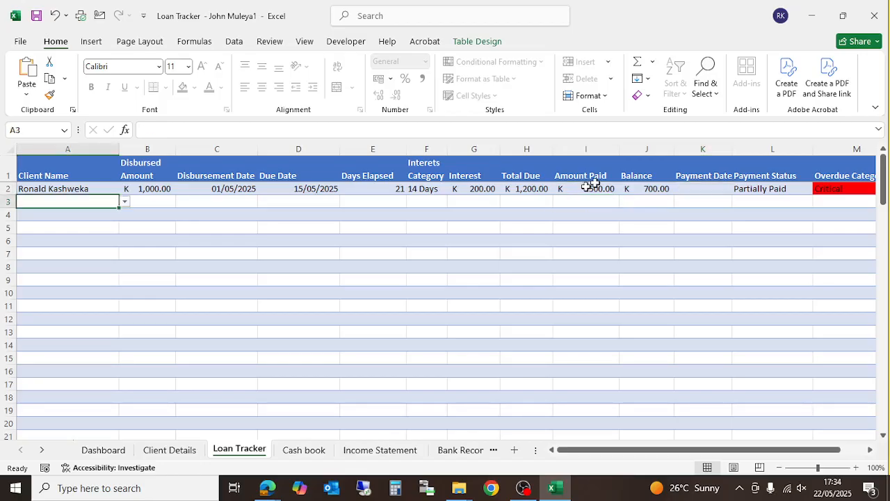
pyautogui.click(707, 189)
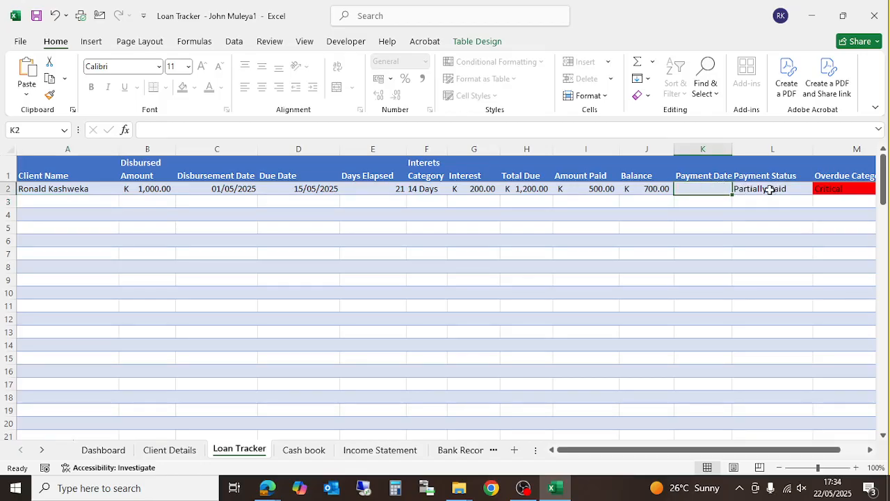
# - Change Amount Paid in I2 to 800, then to 1200 to clear the balance
pyautogui.click(602, 186)
pyautogui.write('800')
pyautogui.press('Return')
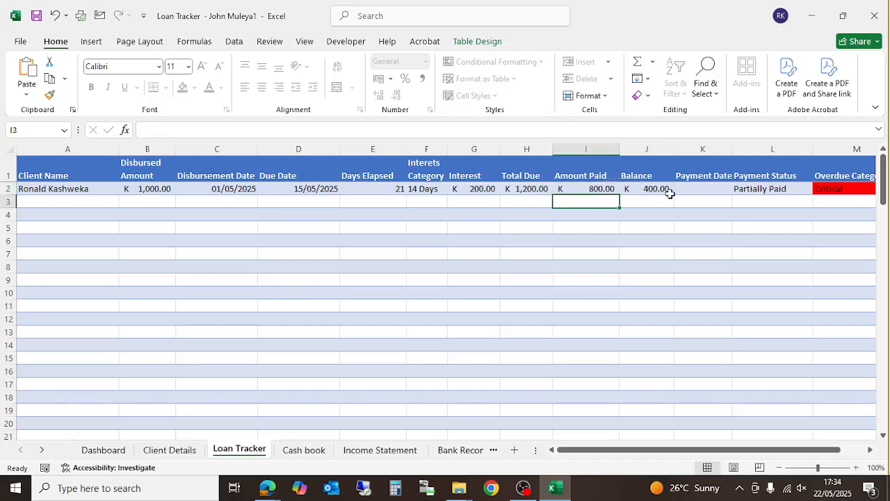
pyautogui.click(588, 186)
pyautogui.write('1200')
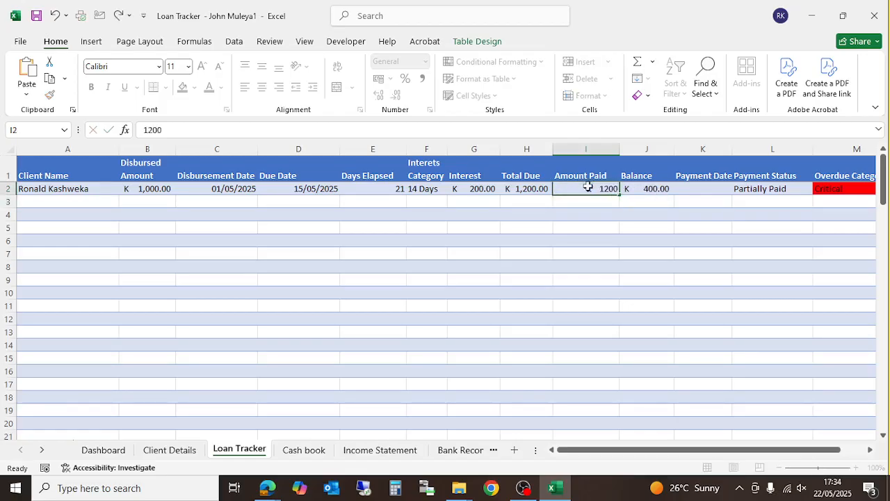
pyautogui.press('Return')
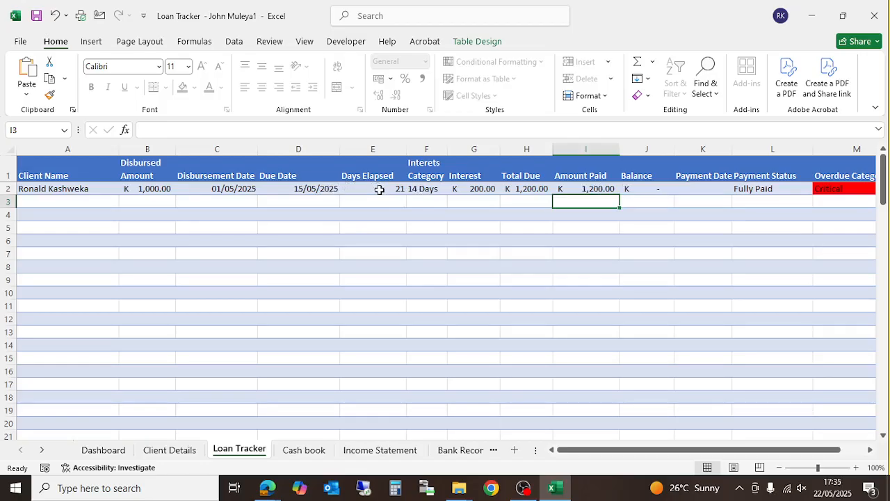
# - Set the disbursement date in C2 to 1/1/2025 and reset Amount Paid in I2 to 0
pyautogui.click(242, 189)
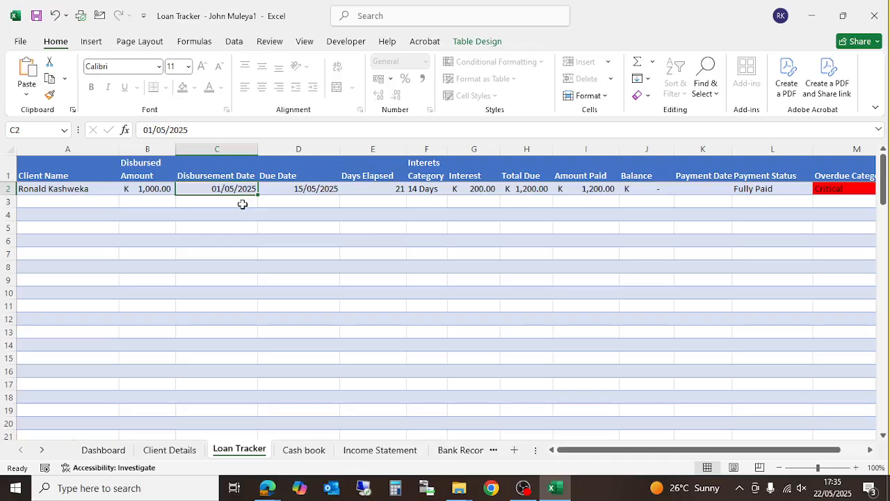
pyautogui.write('1/1/2025')
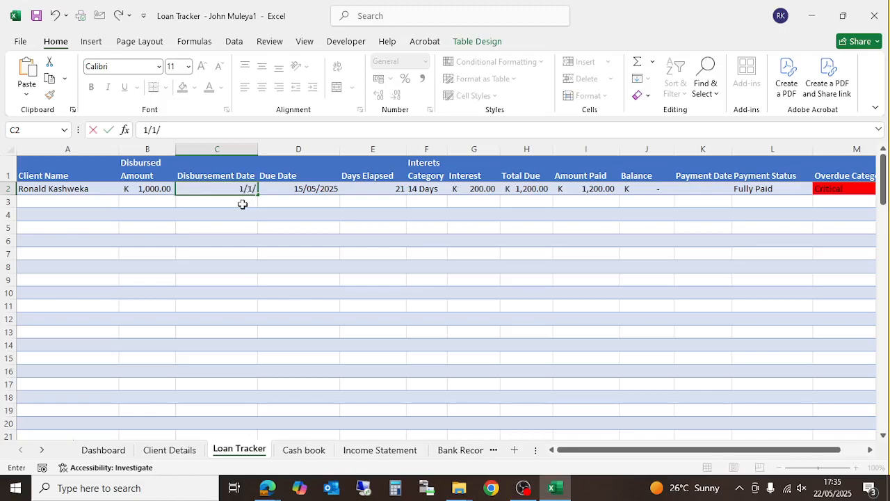
pyautogui.press('Return')
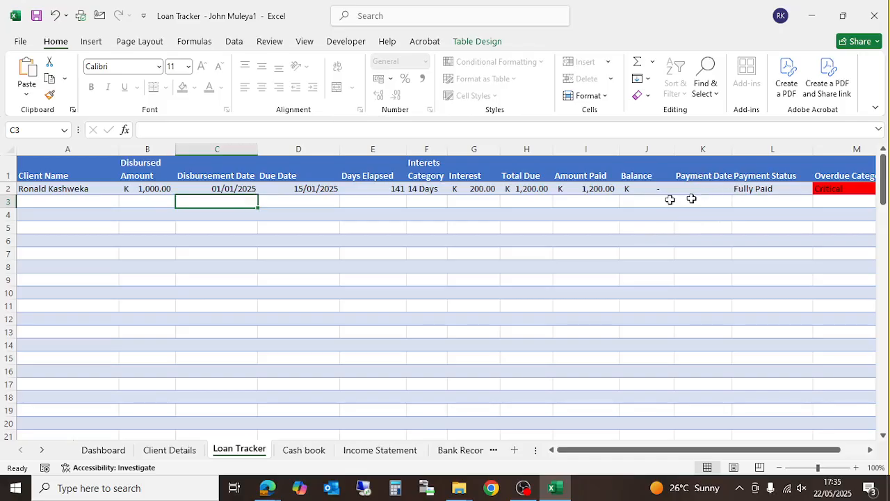
pyautogui.click(602, 192)
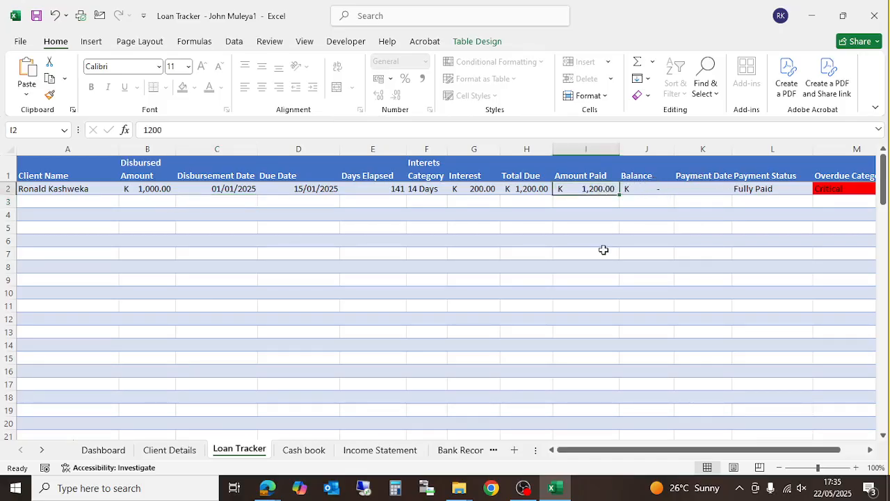
pyautogui.write('0')
pyautogui.press('Return')
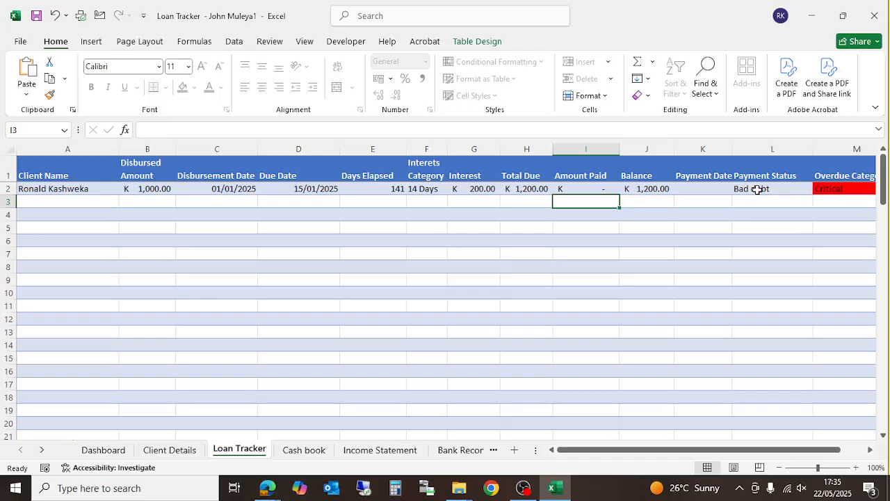
pyautogui.click(375, 450)
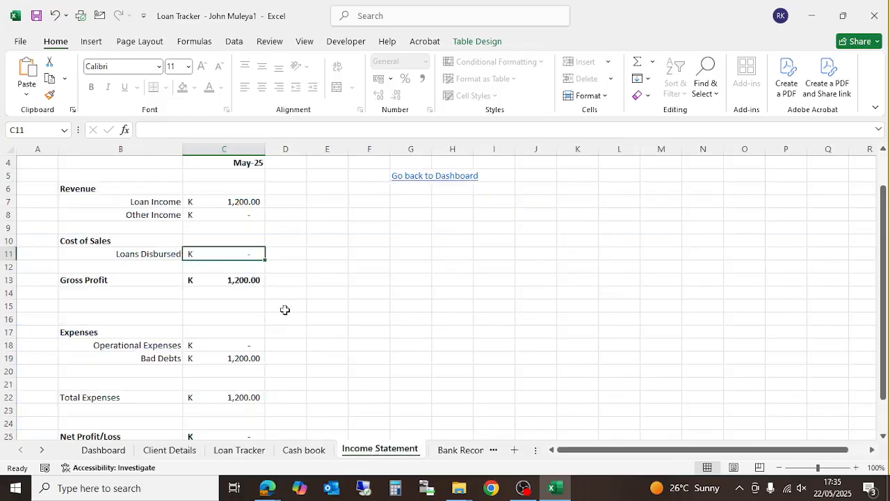
pyautogui.scroll(-3, 208, 320)
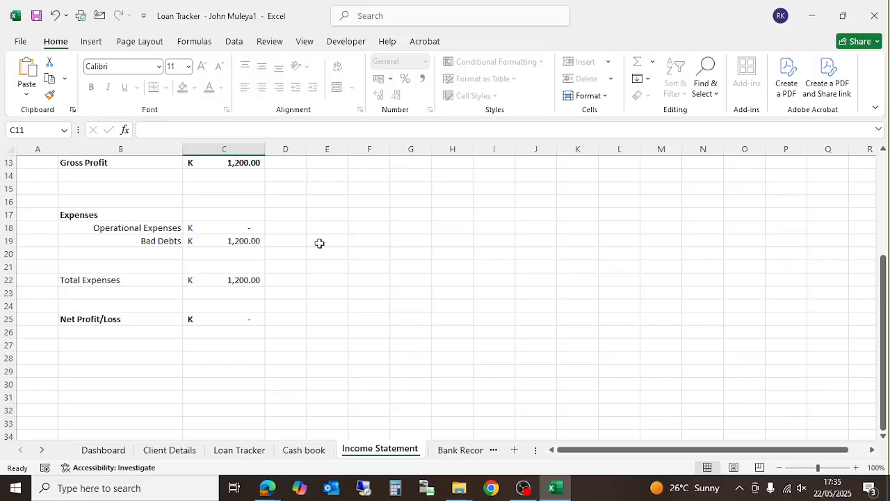
pyautogui.scroll(-1, 333, 298)
pyautogui.scroll(5, 334, 324)
pyautogui.scroll(-2, 305, 321)
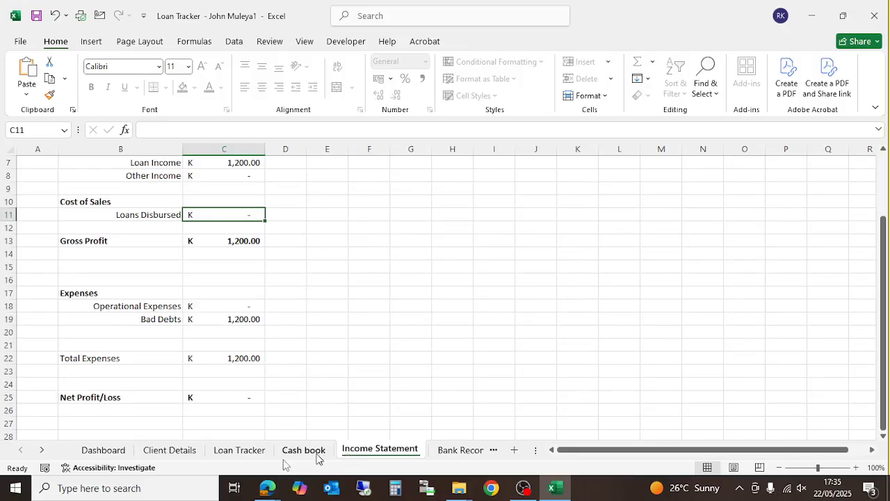
pyautogui.click(239, 451)
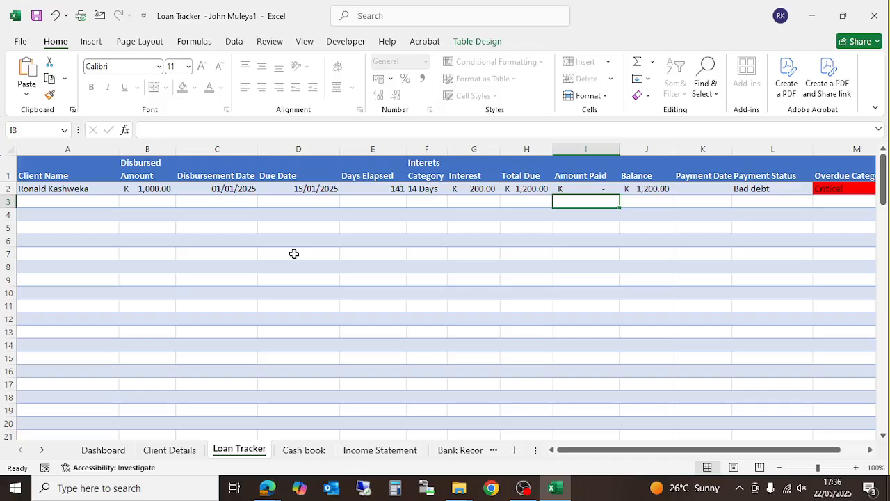
# - Change the Disbursement Date in C2 to 25/4/25, correcting a mistyped entry first
pyautogui.moveTo(584, 453); pyautogui.dragTo(633, 447)
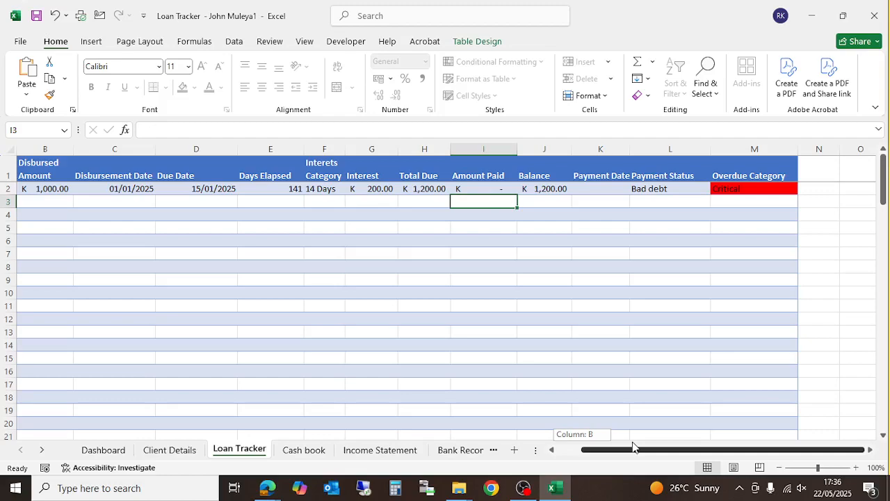
pyautogui.moveTo(633, 446); pyautogui.dragTo(577, 447)
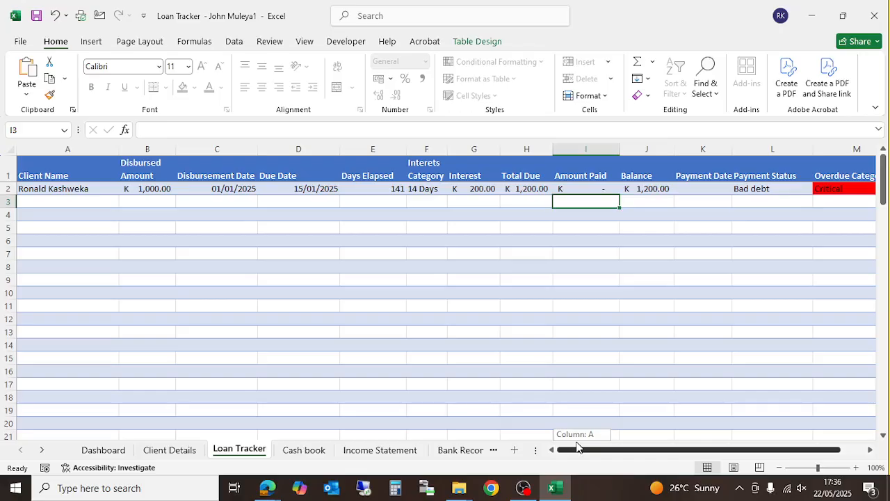
pyautogui.moveTo(577, 447); pyautogui.dragTo(502, 447)
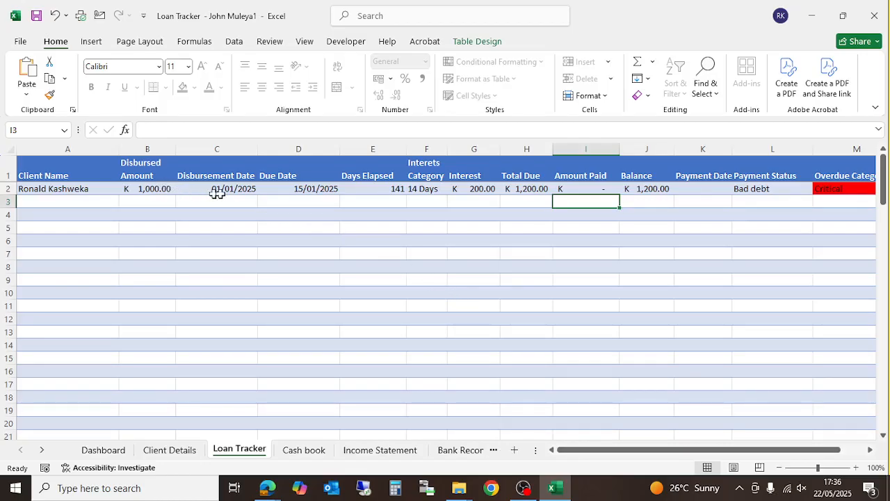
pyautogui.click(241, 189)
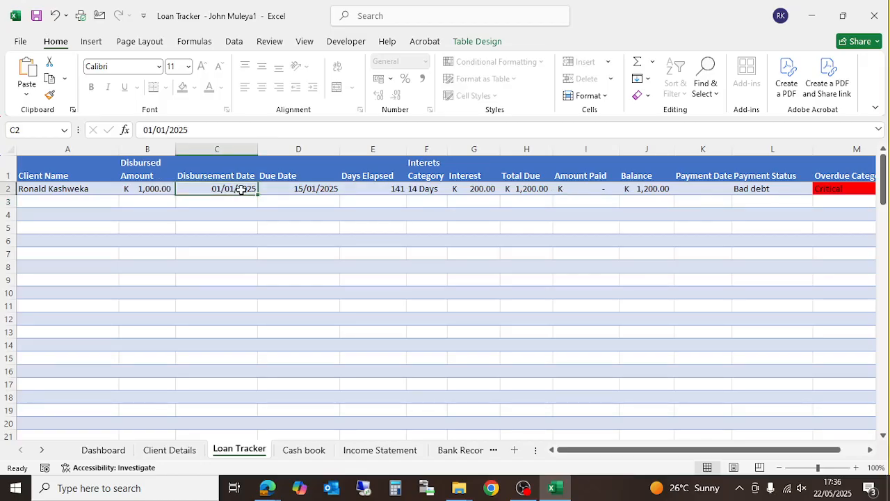
pyautogui.write('1')
pyautogui.press('BackSpace')
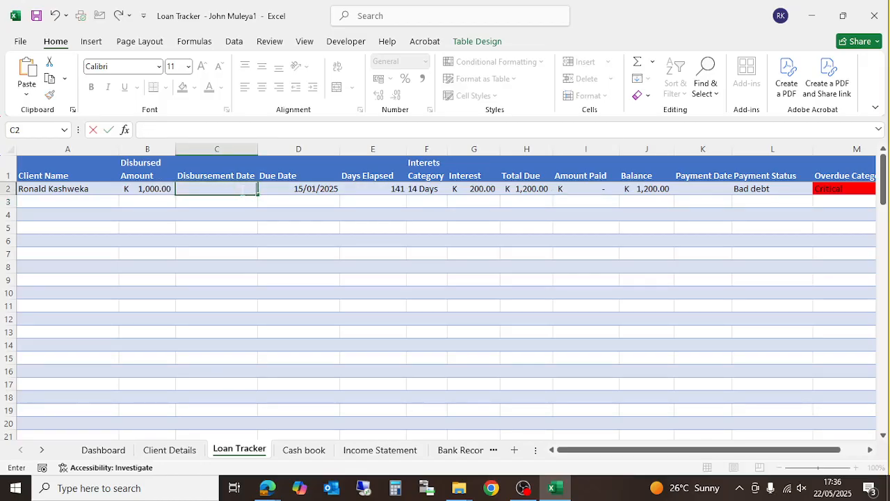
pyautogui.write('25/4/25')
pyautogui.press('Return')
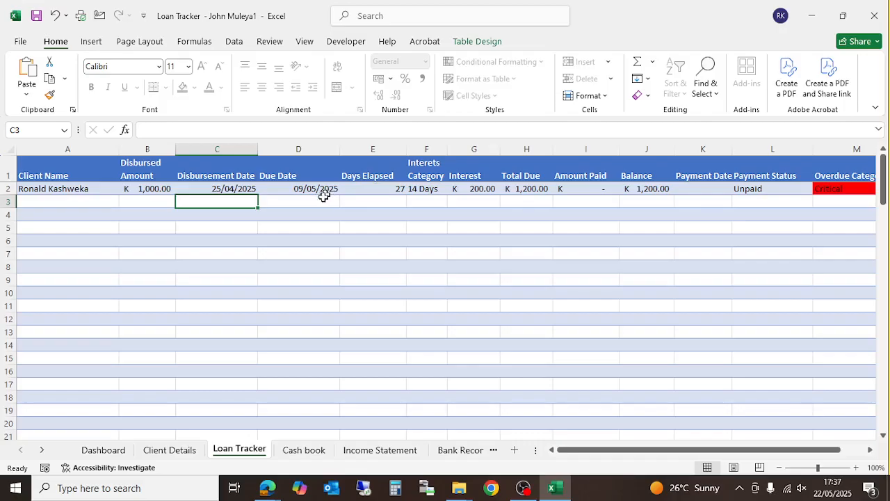
# - Switch the interest category in F2 to 21 Days, then to Month
pyautogui.click(432, 189)
pyautogui.click(456, 189)
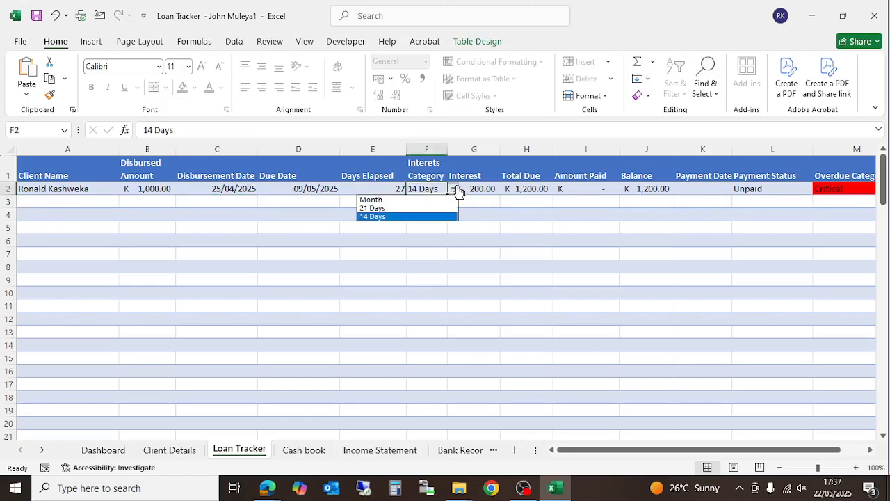
pyautogui.click(404, 208)
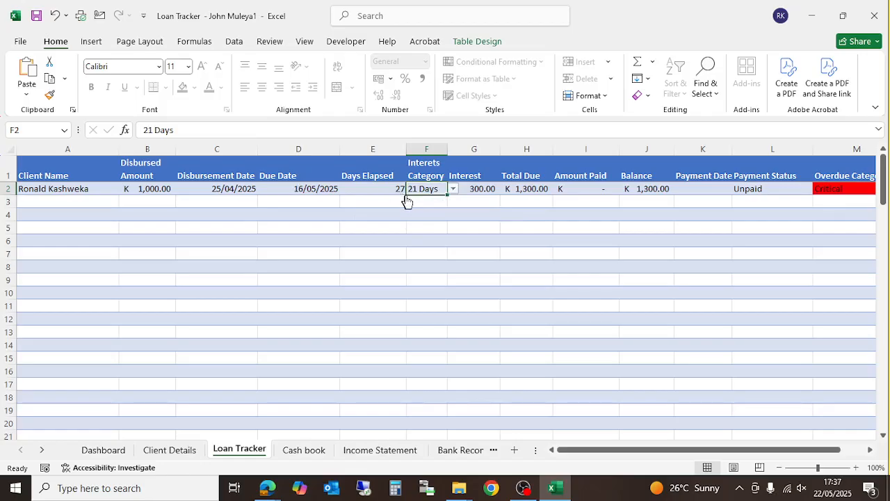
pyautogui.click(453, 189)
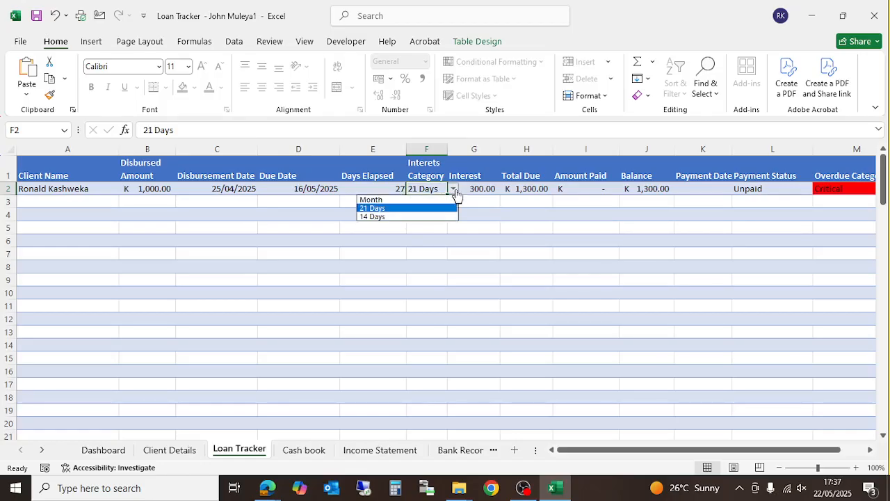
pyautogui.click(411, 200)
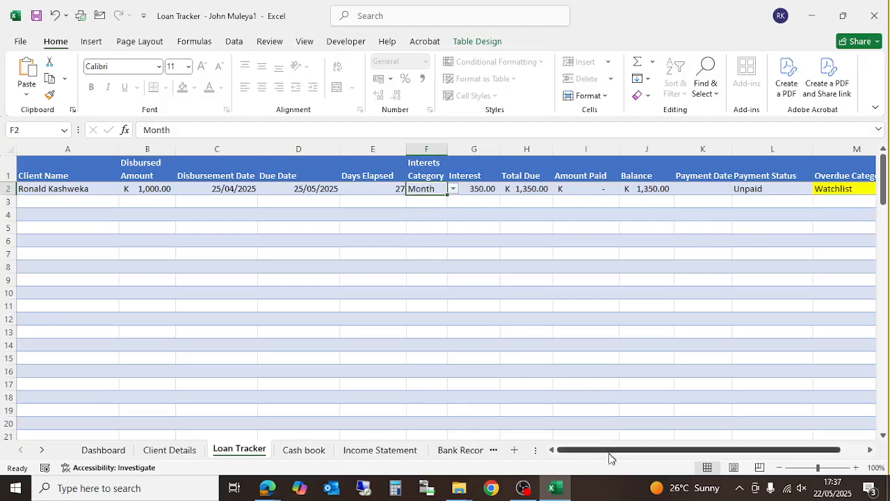
pyautogui.moveTo(610, 453); pyautogui.dragTo(668, 450)
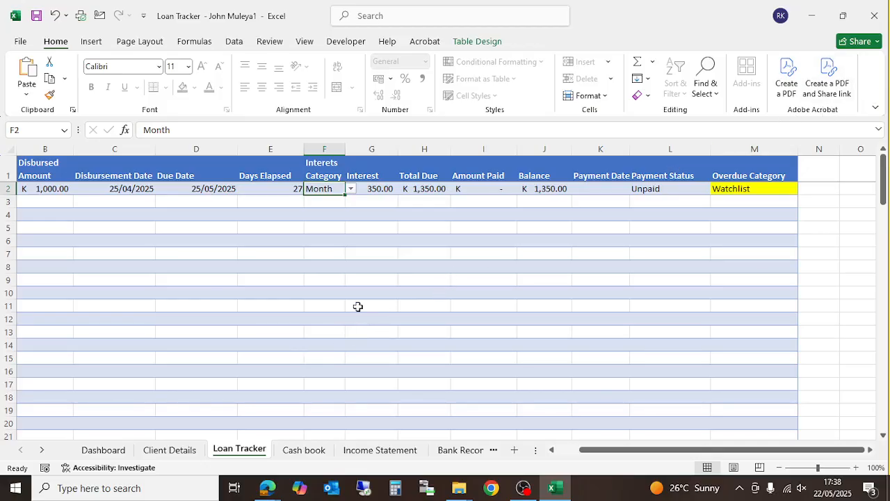
# - Go to the Cash book sheet and review the row 2 entry cells, ending in A2
pyautogui.click(303, 450)
pyautogui.click(295, 236)
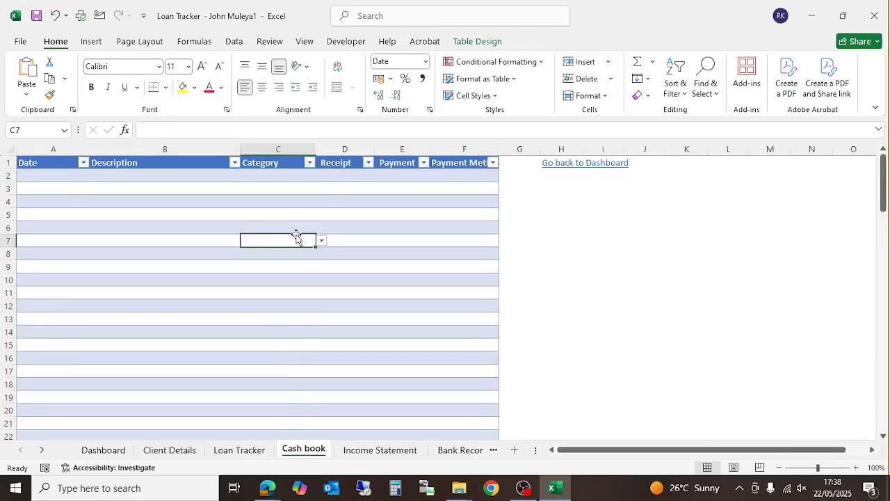
pyautogui.click(50, 174)
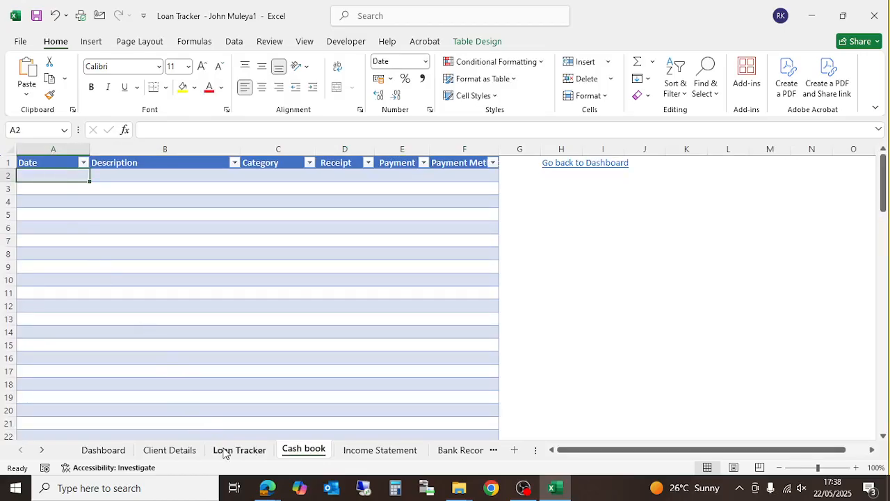
pyautogui.click(157, 176)
pyautogui.click(295, 178)
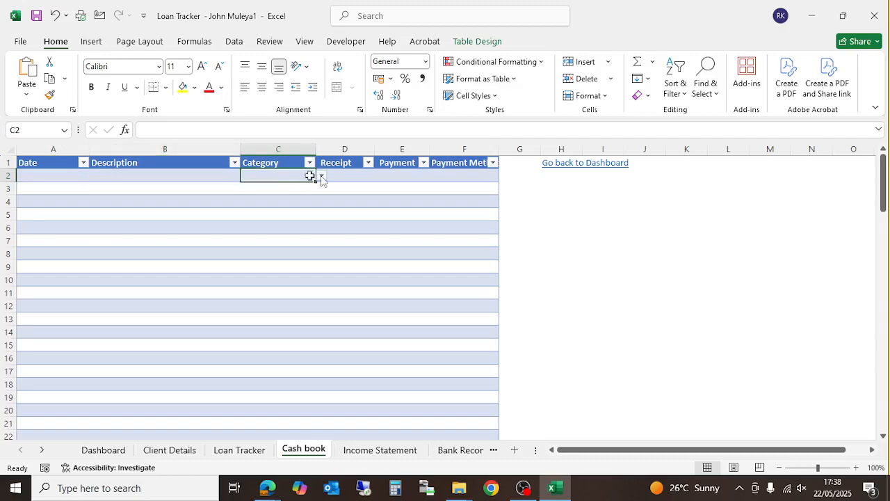
pyautogui.click(358, 174)
pyautogui.click(400, 174)
pyautogui.click(445, 175)
pyautogui.click(28, 176)
pyautogui.click(47, 176)
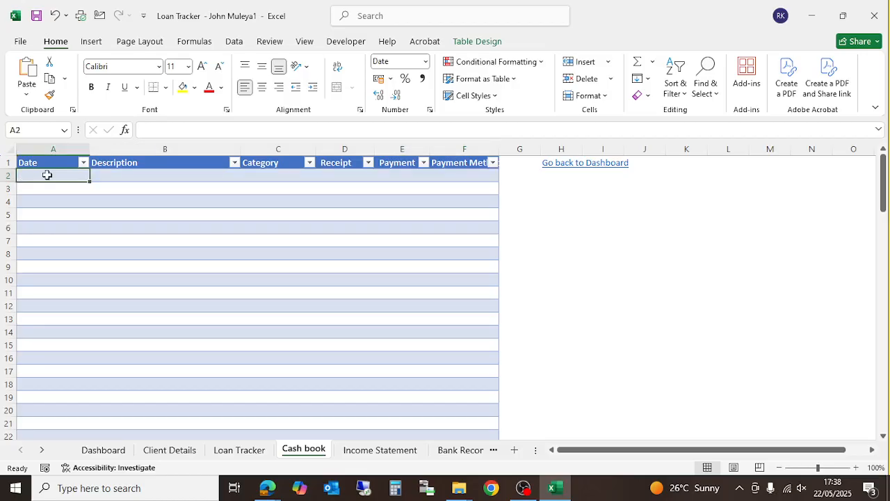
# - Enter date 22/5/25, description 'Rental payment' and category Operational Expenses in row 2
pyautogui.write('22/5/25')
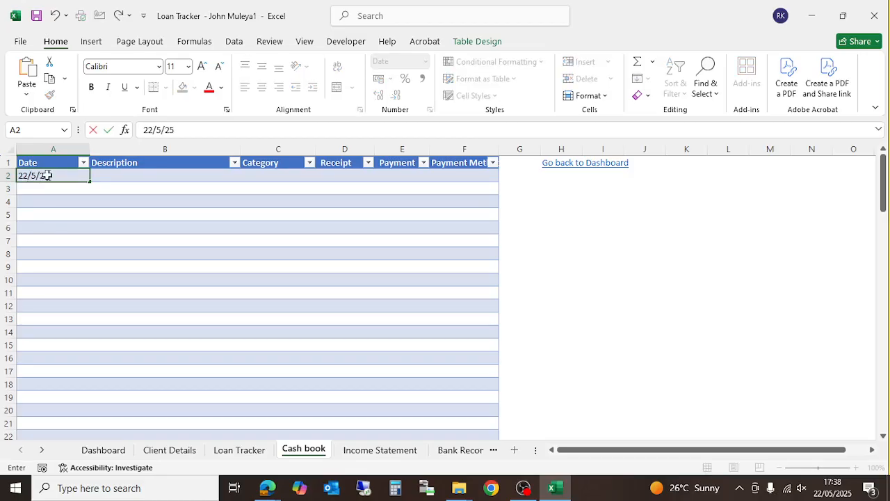
pyautogui.press('Tab')
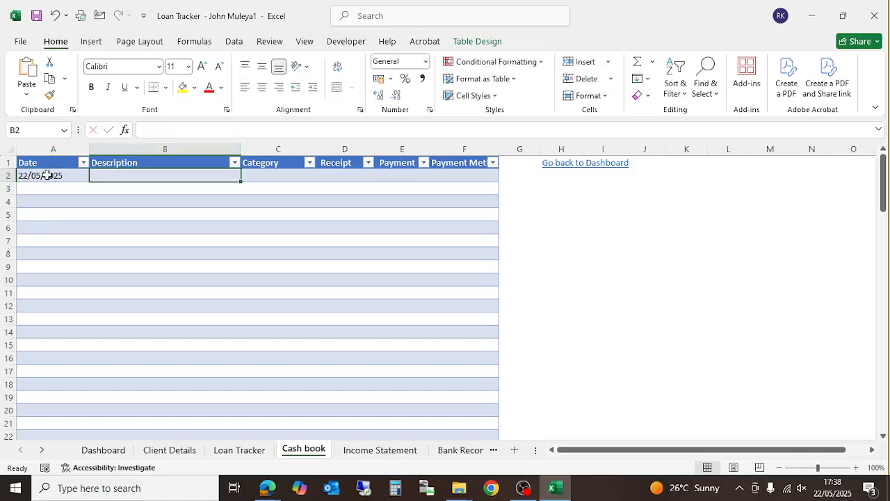
pyautogui.write('R')
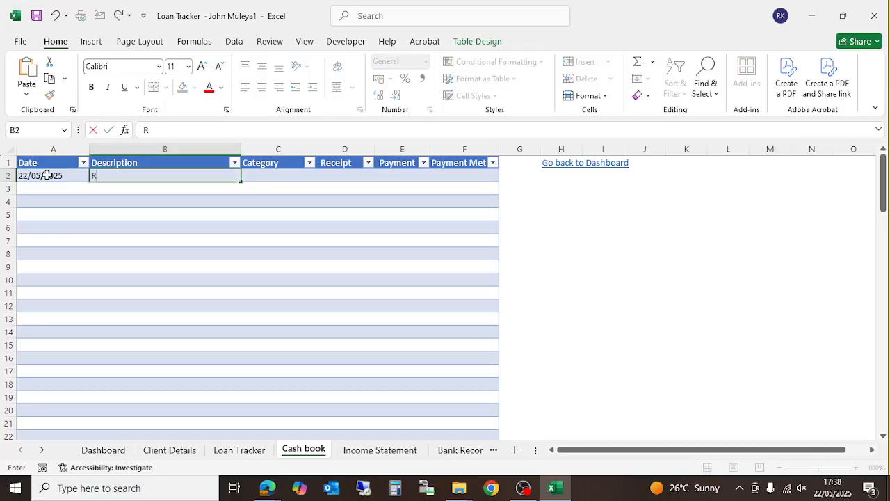
pyautogui.write('ental payment')
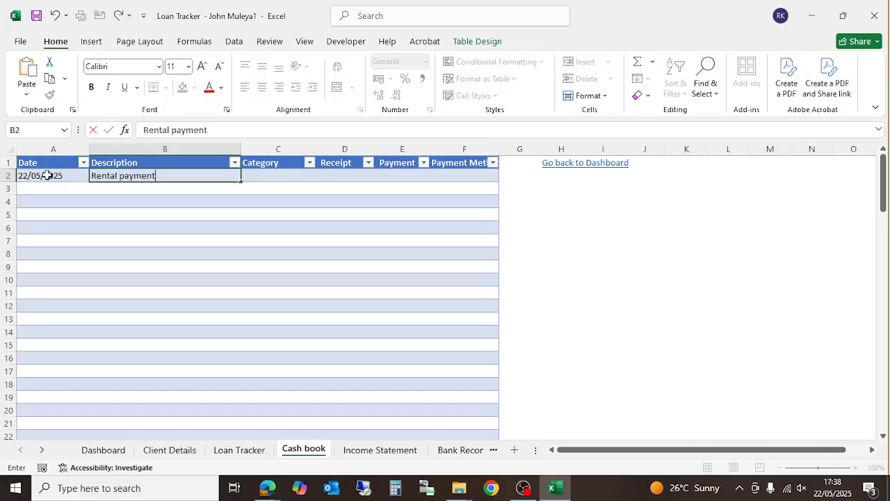
pyautogui.press('Tab')
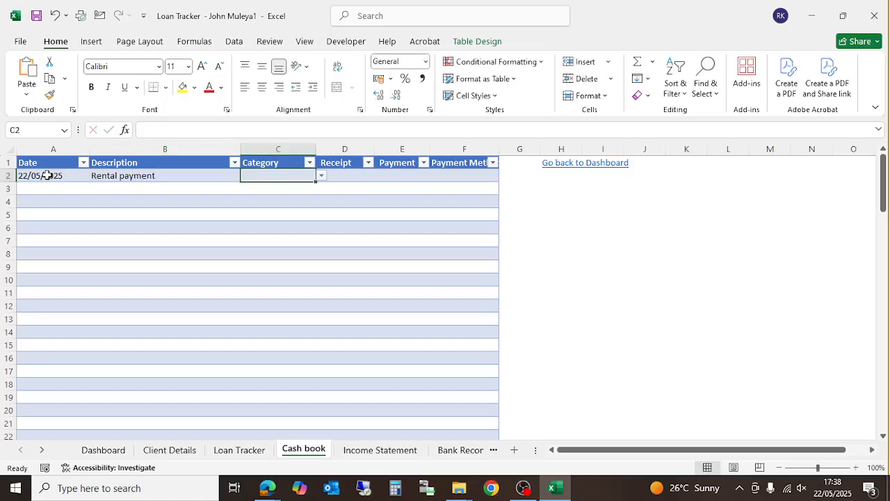
pyautogui.click(321, 176)
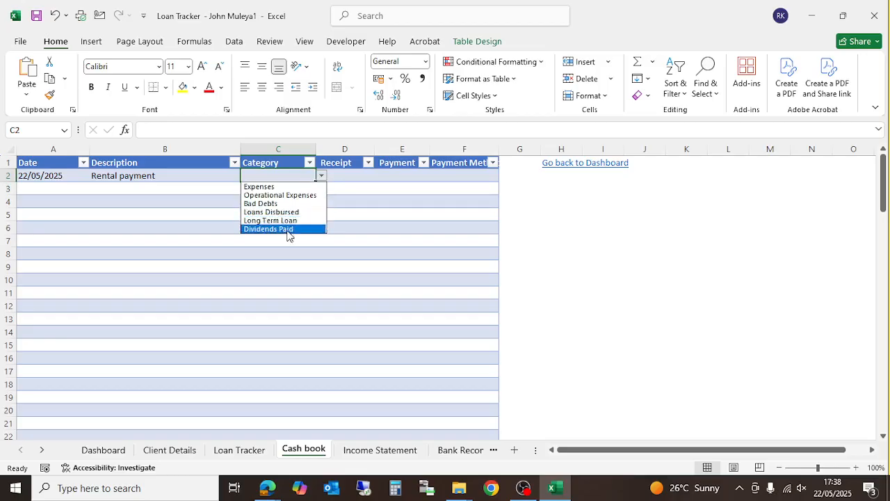
pyautogui.click(299, 200)
pyautogui.click(352, 184)
pyautogui.click(340, 174)
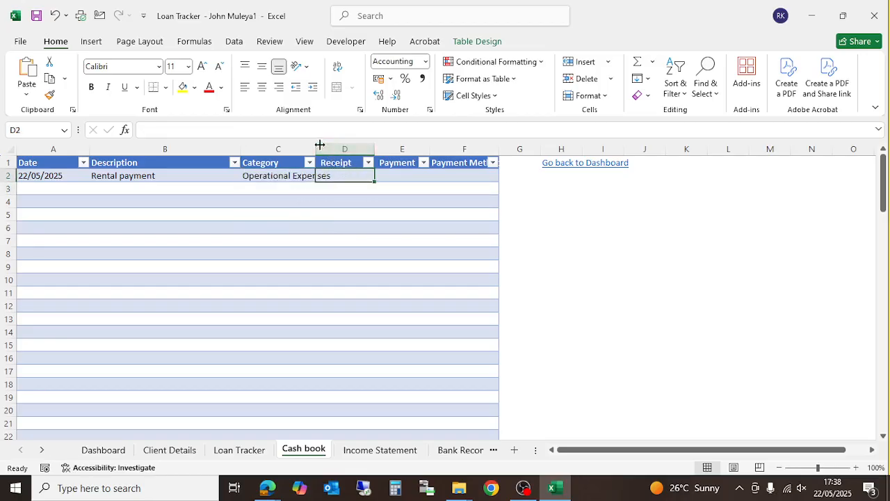
# - Widen column C, enter a 20000 payment and set payment method to Bank Transfer
pyautogui.moveTo(316, 144); pyautogui.dragTo(338, 143)
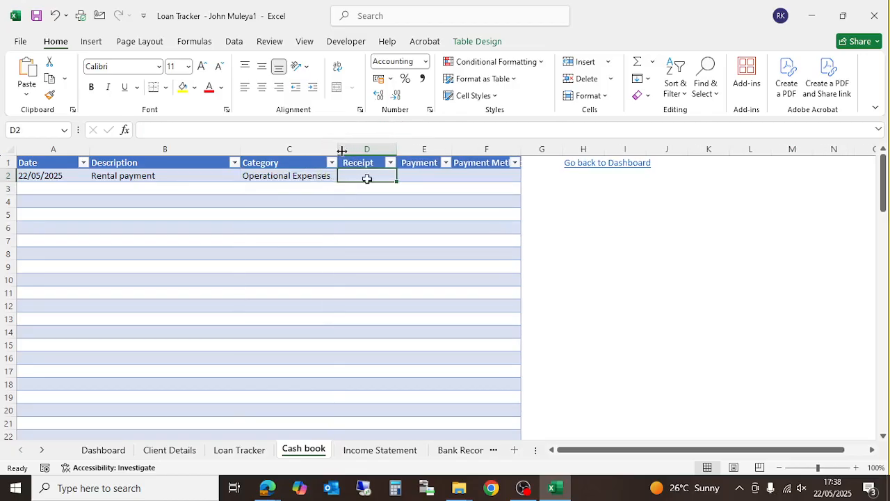
pyautogui.click(403, 174)
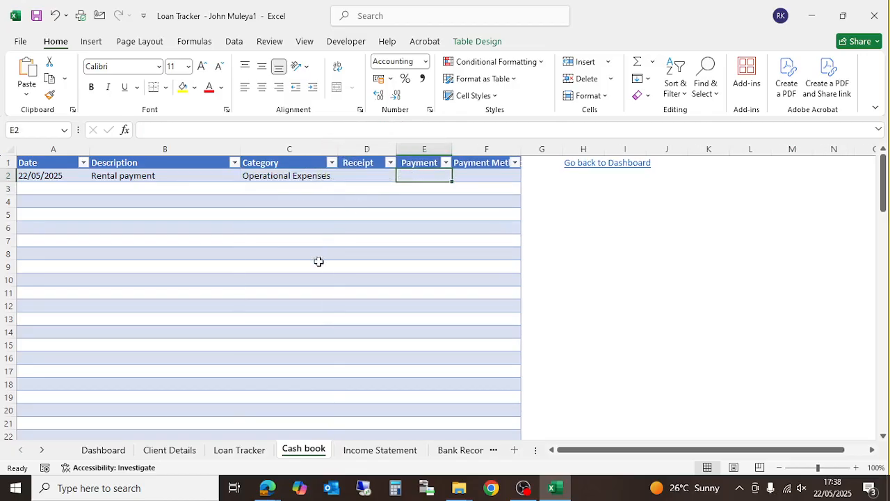
pyautogui.write('20000')
pyautogui.press('Return')
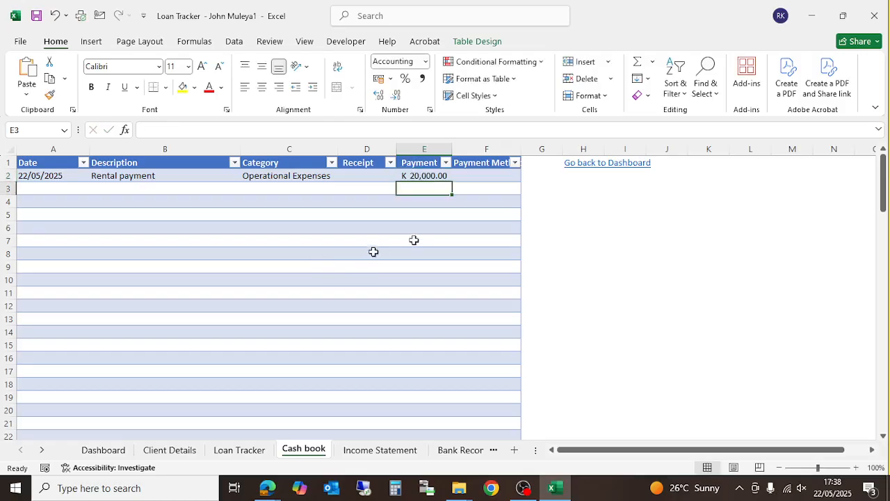
pyautogui.click(483, 175)
pyautogui.click(533, 173)
pyautogui.click(513, 175)
pyautogui.click(528, 178)
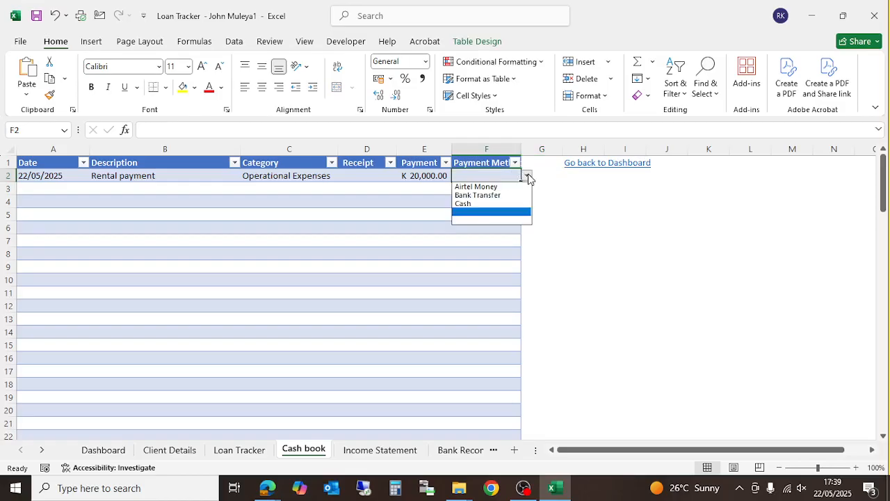
pyautogui.click(498, 196)
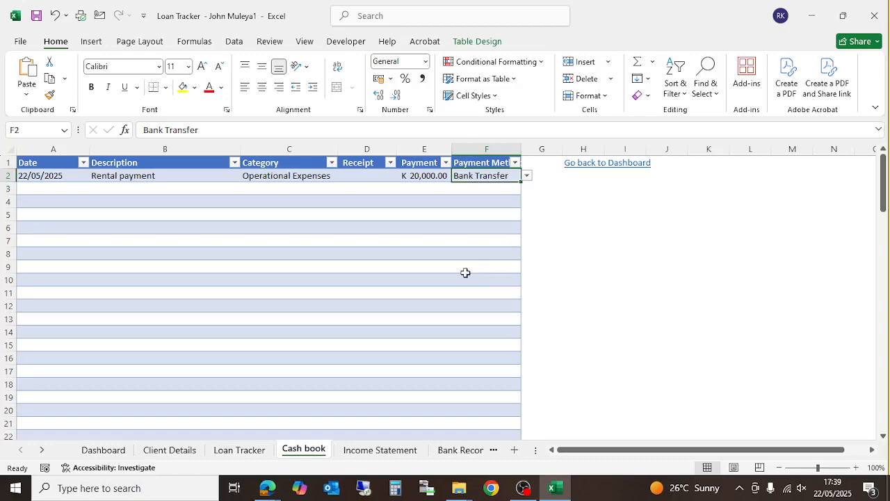
pyautogui.moveTo(549, 190); pyautogui.dragTo(574, 189)
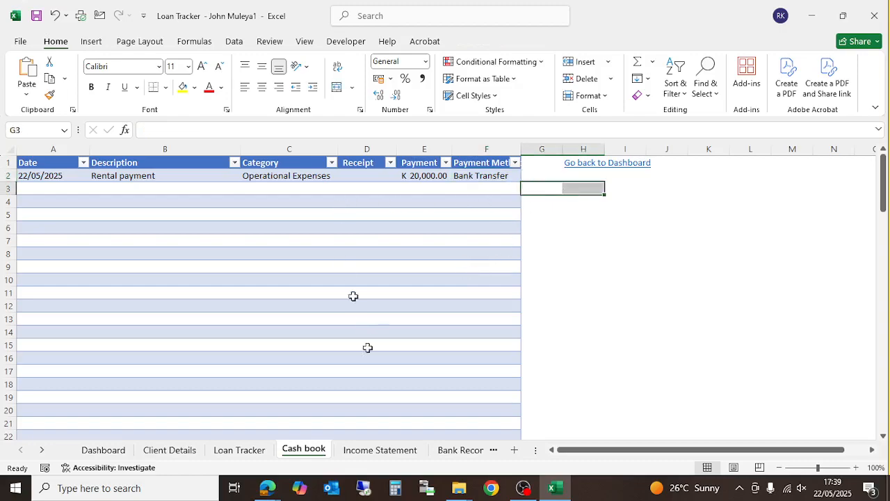
# - Check the Income Statement, then enter date 22/5/25 and description 'Stationery' in Cash book row 3
pyautogui.click(366, 449)
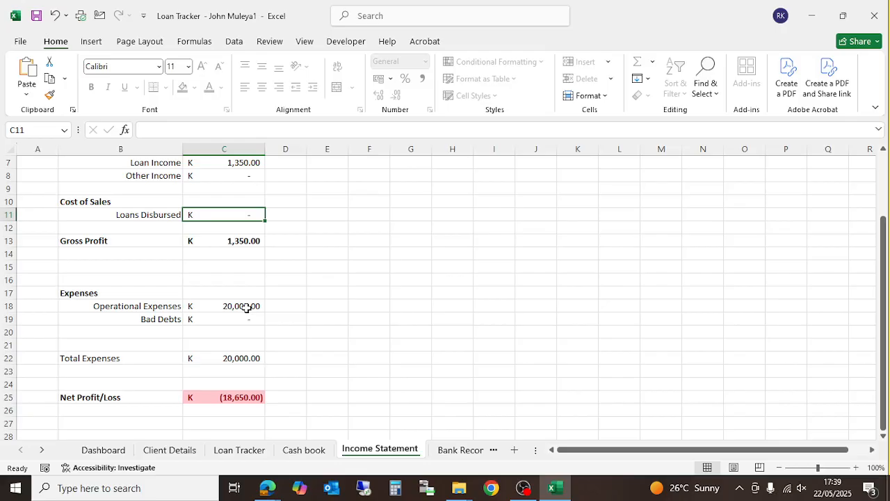
pyautogui.click(300, 450)
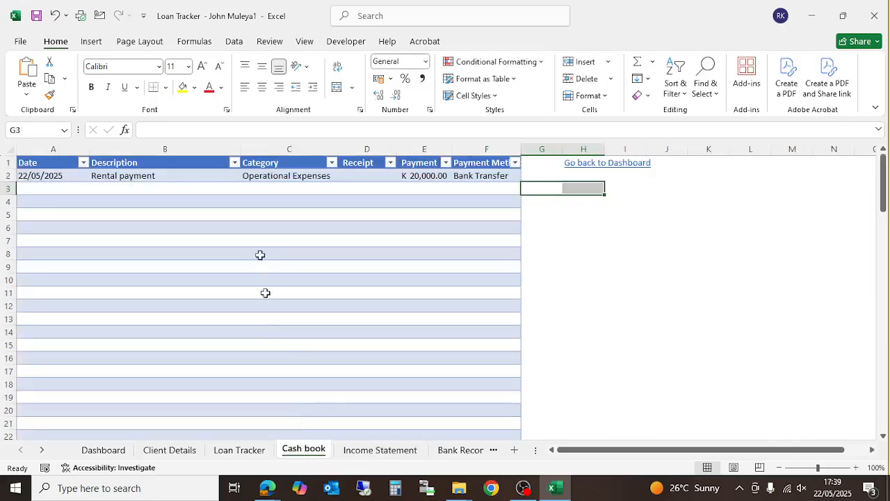
pyautogui.click(44, 187)
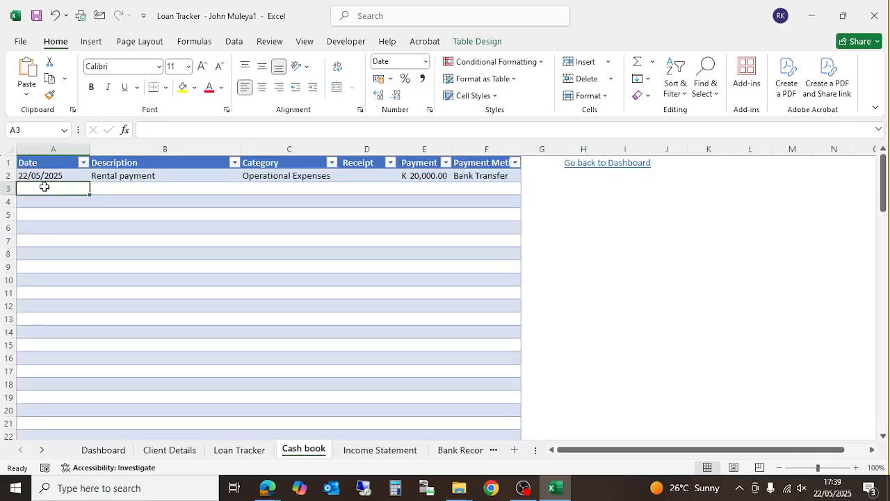
pyautogui.write('22/5/25')
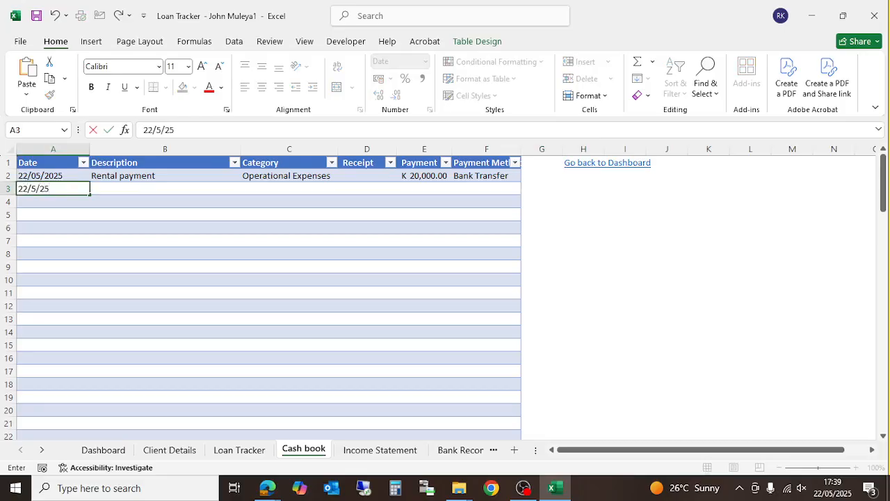
pyautogui.press('Tab')
pyautogui.write('Sat')
pyautogui.press('BackSpace')
pyautogui.press('BackSpace')
pyautogui.write('tationery')
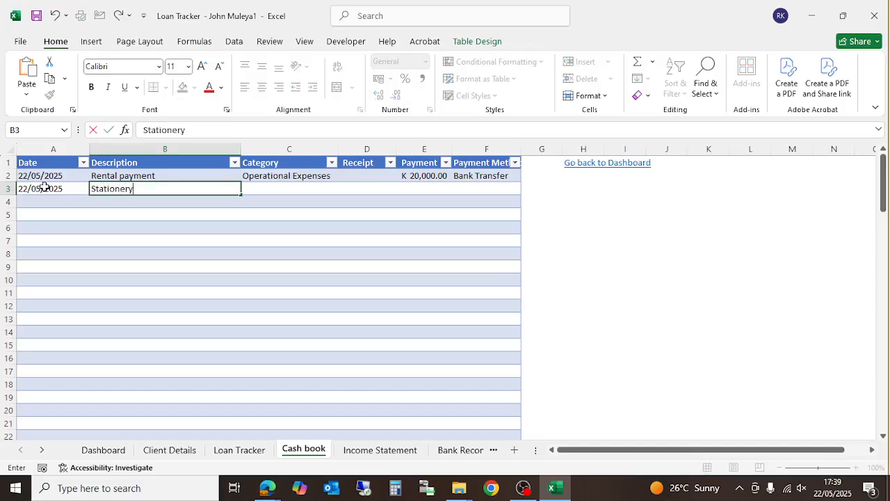
pyautogui.press('Tab')
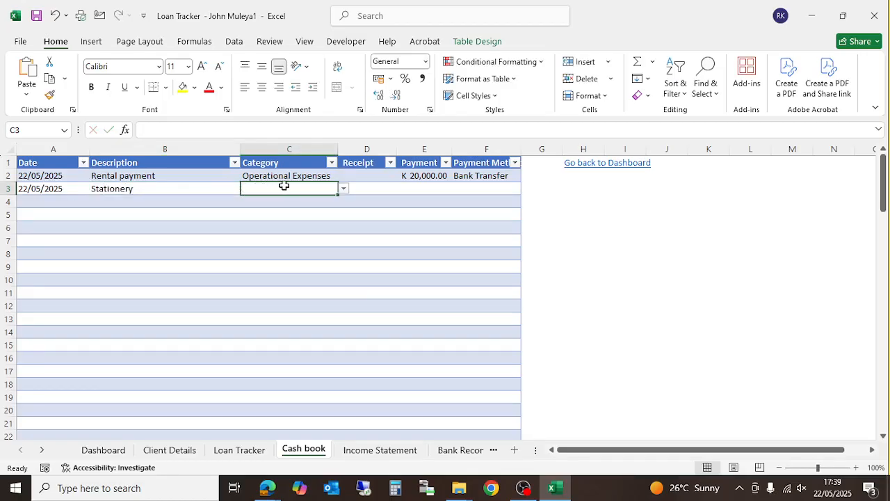
# - Set row 3's category to Operational Expenses, payment to 500 and payment method to Cash
pyautogui.click(344, 189)
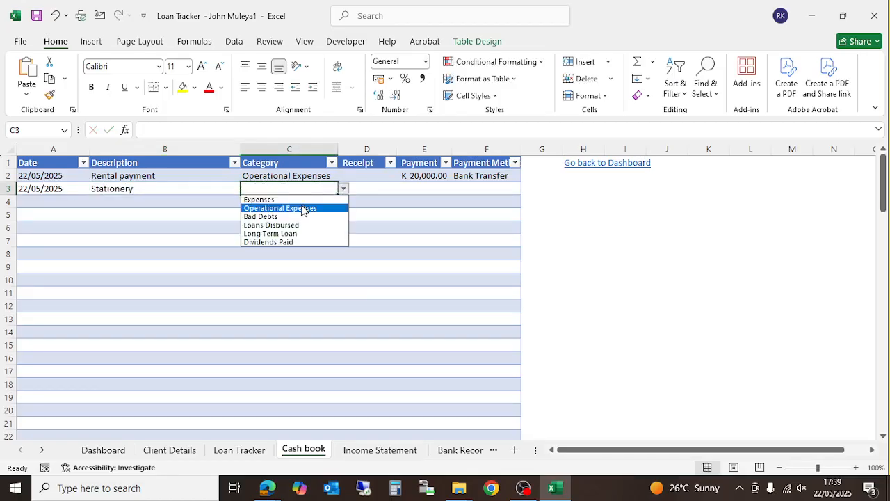
pyautogui.click(306, 208)
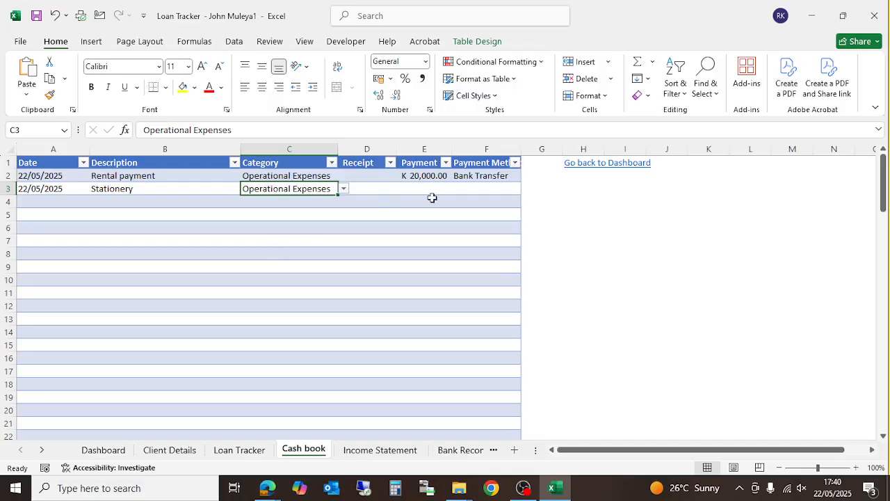
pyautogui.click(418, 214)
pyautogui.click(415, 191)
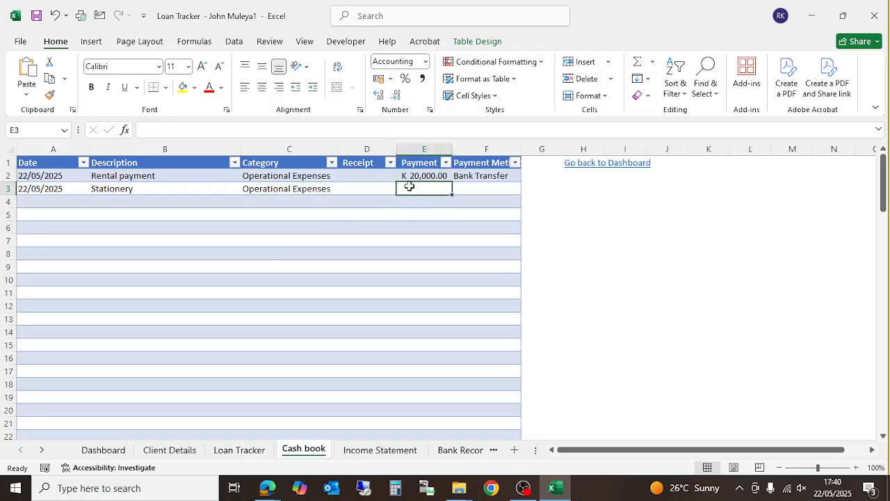
pyautogui.write('500')
pyautogui.press('Return')
pyautogui.click(487, 185)
pyautogui.click(526, 189)
pyautogui.click(495, 217)
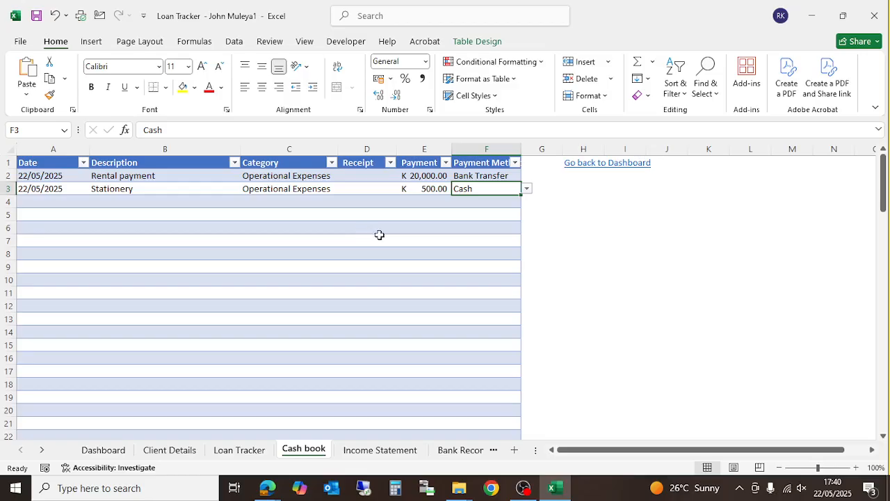
# - Review the Income Statement's K 20,500.00 Operational Expenses and confirm cell C11 is locked by protection
pyautogui.click(379, 457)
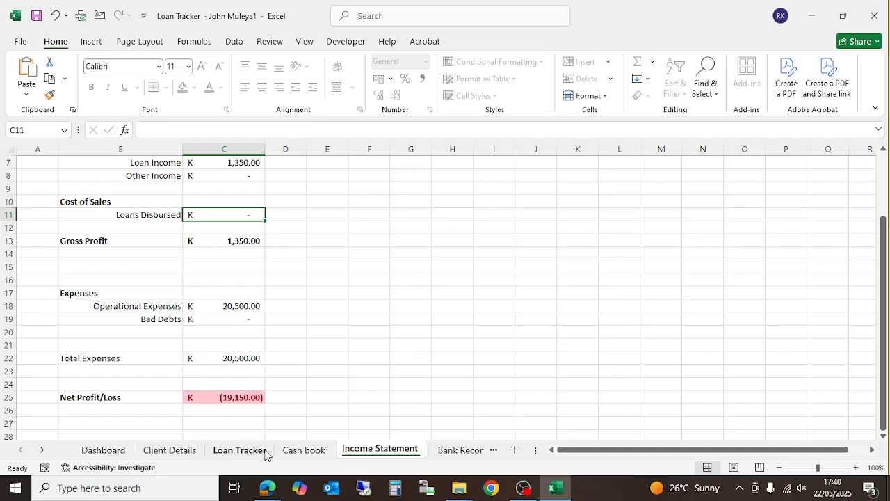
pyautogui.click(287, 450)
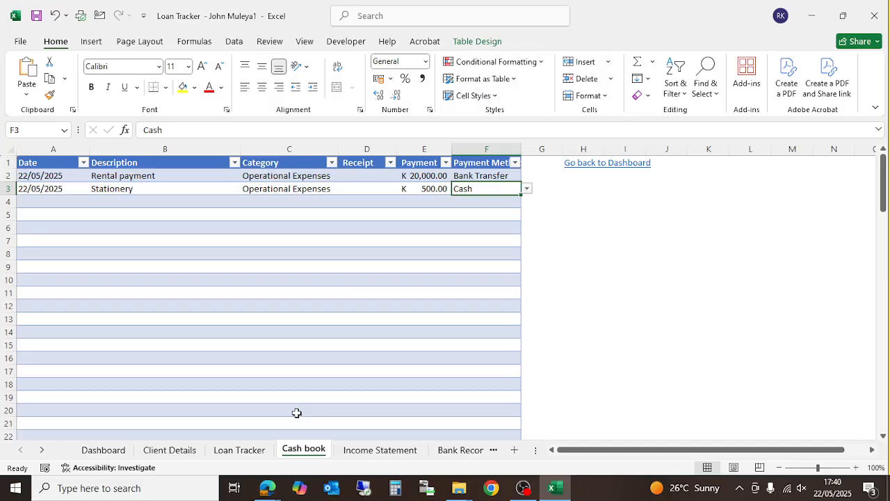
pyautogui.click(348, 450)
pyautogui.scroll(2, 267, 297)
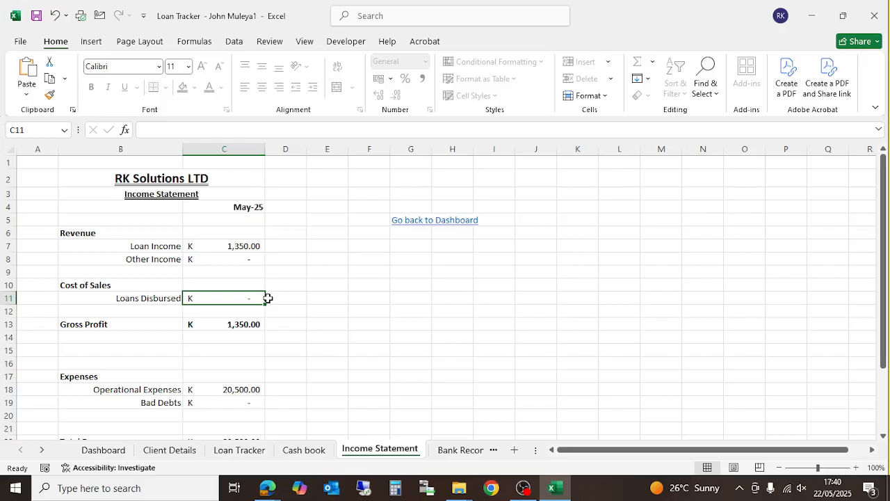
pyautogui.doubleClick(303, 296)
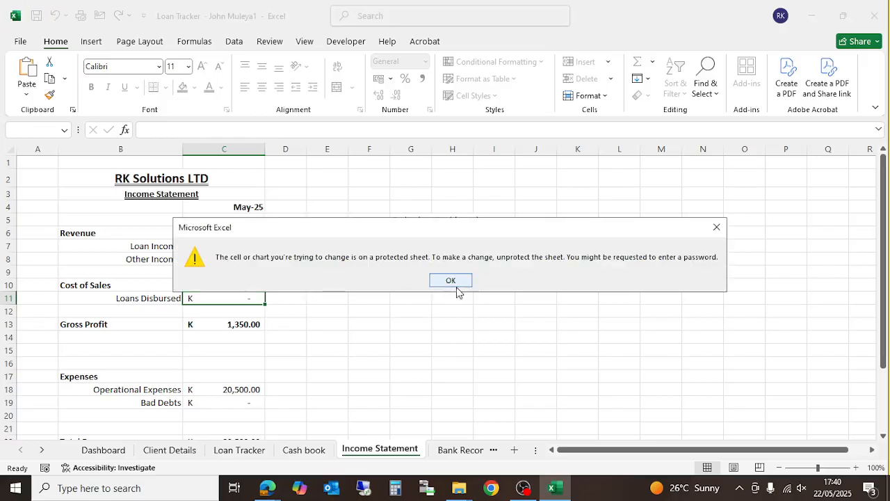
pyautogui.click(458, 283)
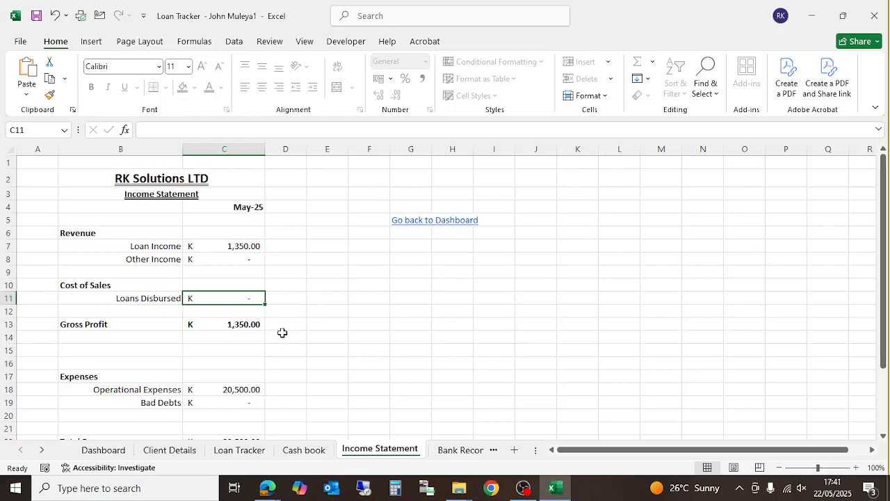
pyautogui.scroll(-2, 283, 333)
pyautogui.scroll(2, 283, 333)
pyautogui.rightClick(359, 451)
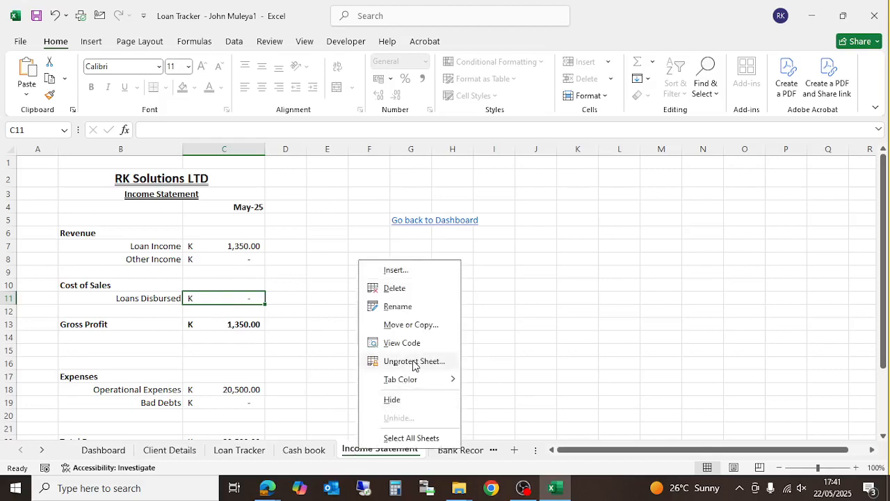
pyautogui.click(410, 361)
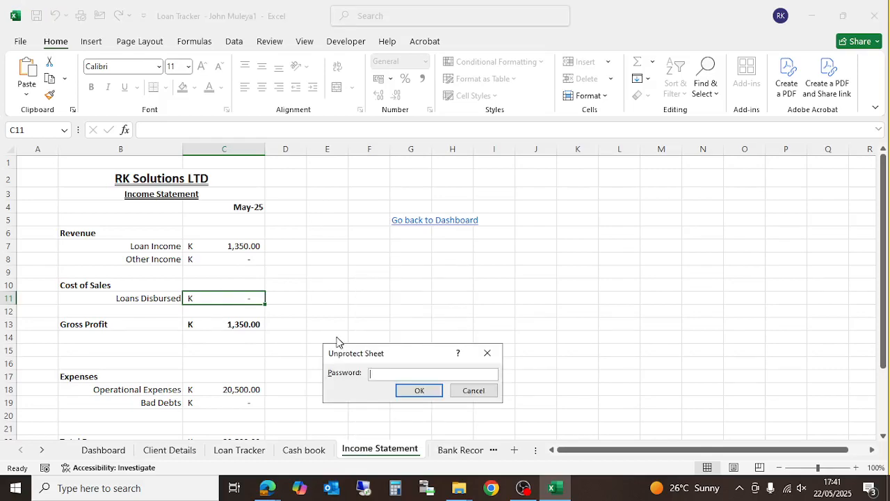
pyautogui.write('••••••')
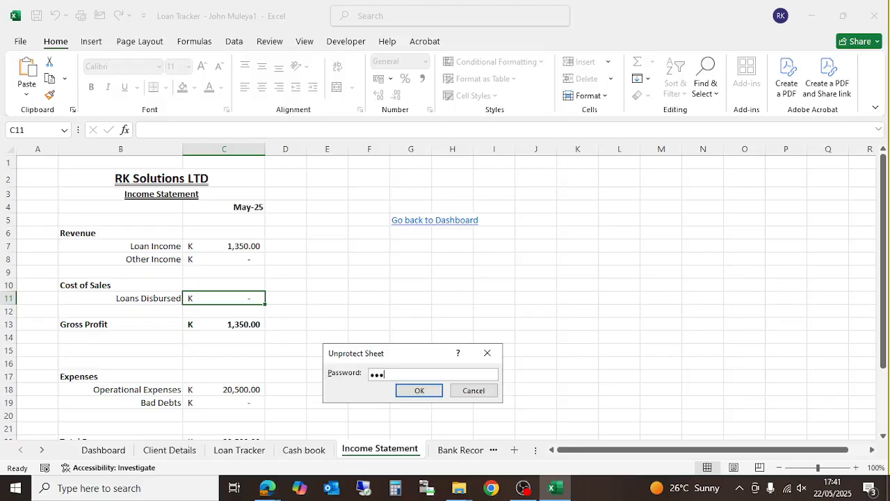
pyautogui.click(418, 389)
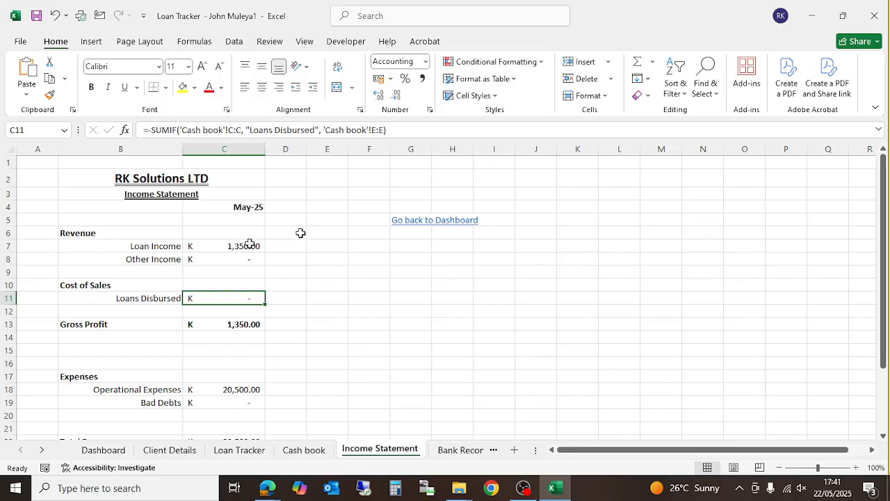
pyautogui.click(163, 218)
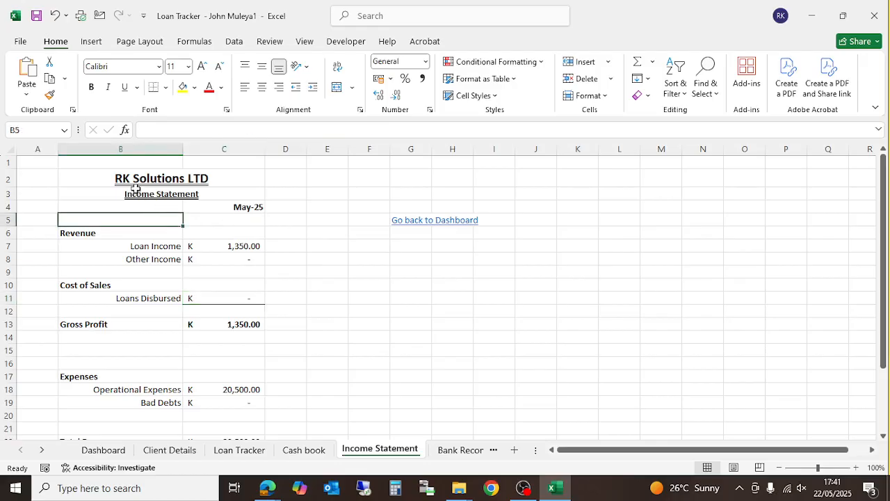
# - Turn off Gridlines View on the Page Layout tab for the Income Statement
pyautogui.click(144, 42)
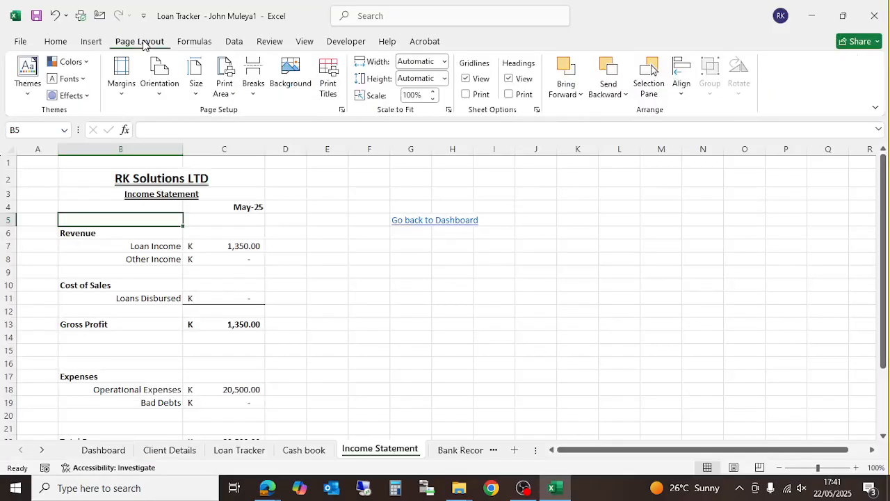
pyautogui.click(467, 80)
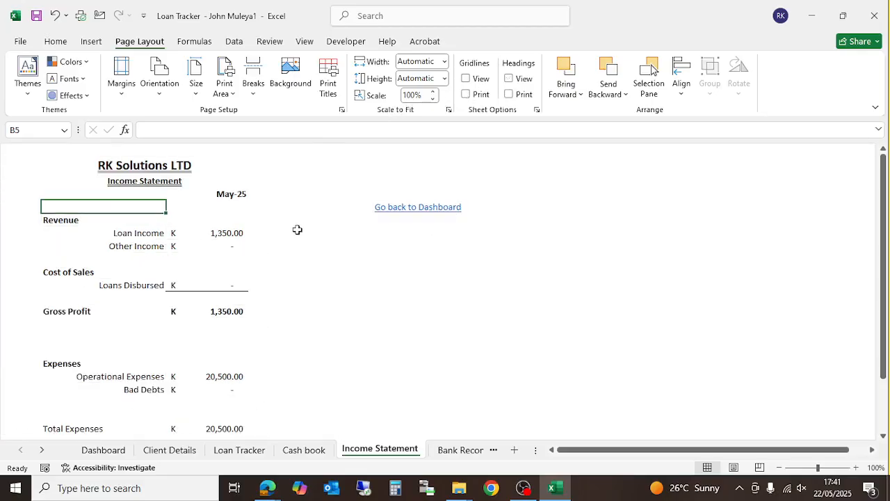
pyautogui.scroll(-2, 297, 229)
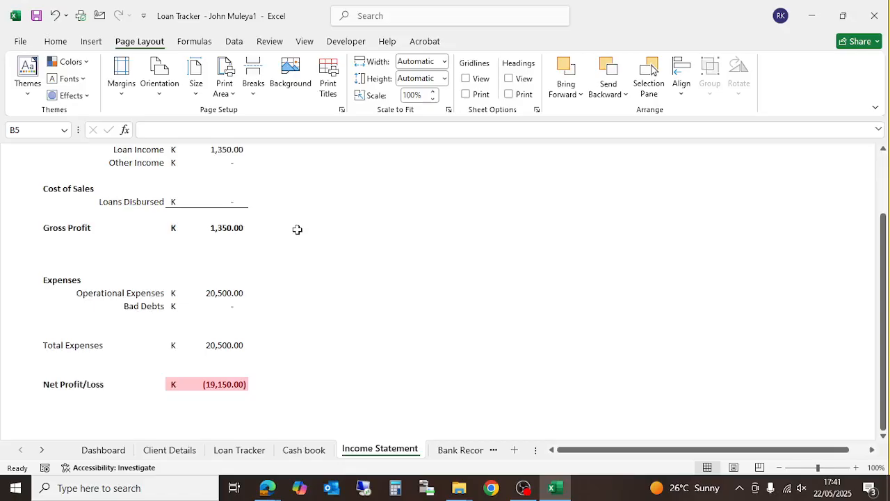
pyautogui.scroll(2, 297, 230)
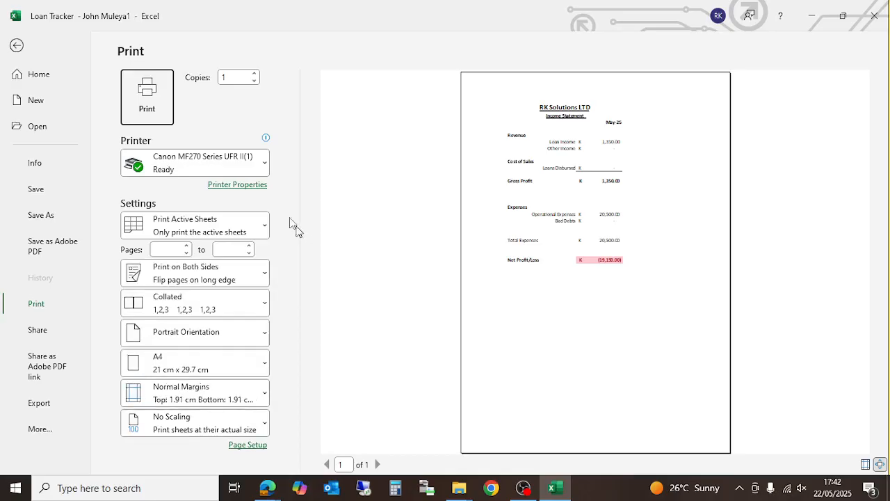
# - Protect the Income Statement sheet with a password, then select cell A4 on the Cash book
pyautogui.click(19, 46)
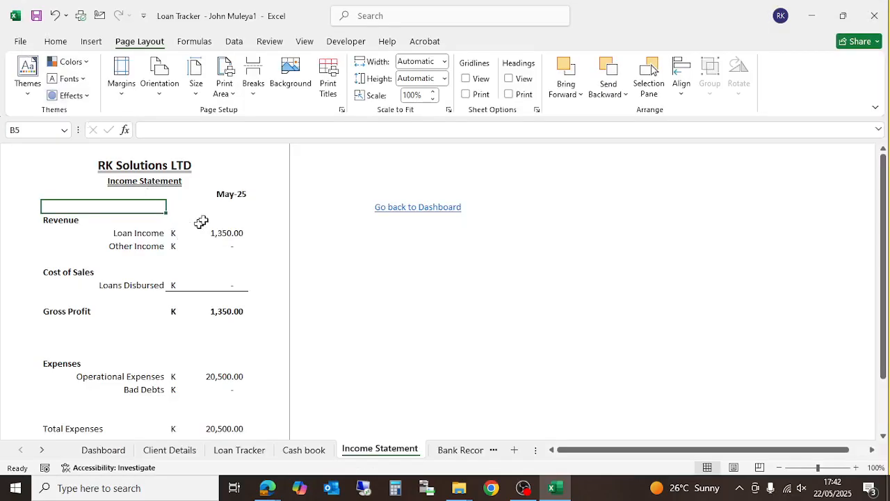
pyautogui.rightClick(354, 451)
pyautogui.click(405, 358)
pyautogui.write('******')
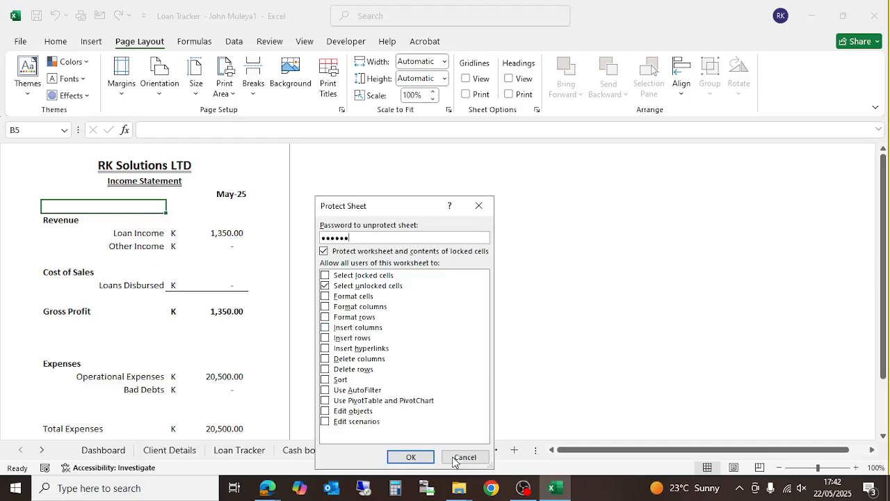
pyautogui.click(426, 458)
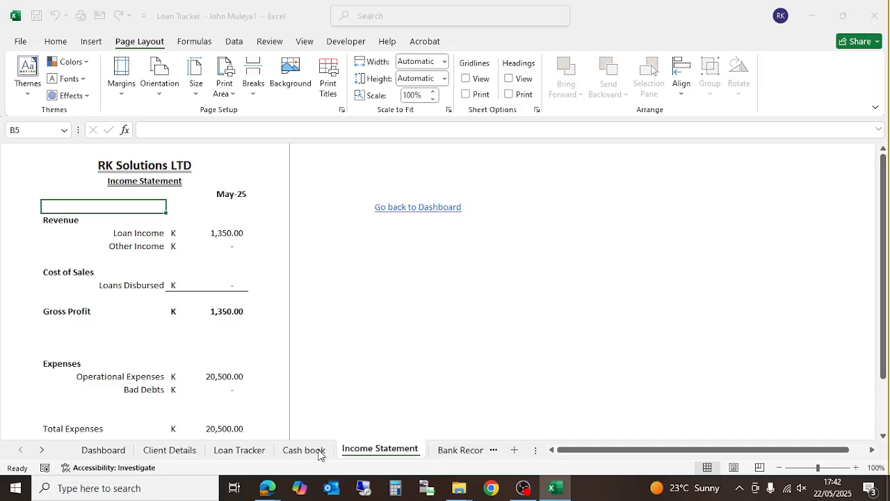
pyautogui.write('******')
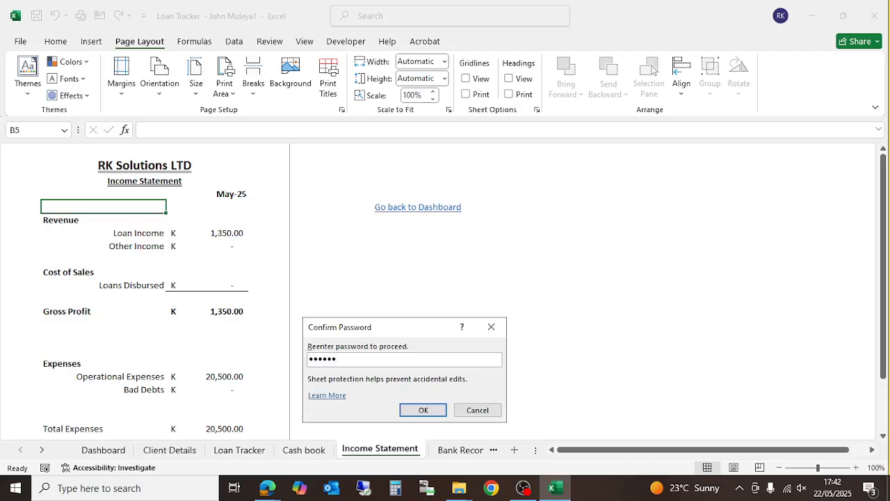
pyautogui.press('Return')
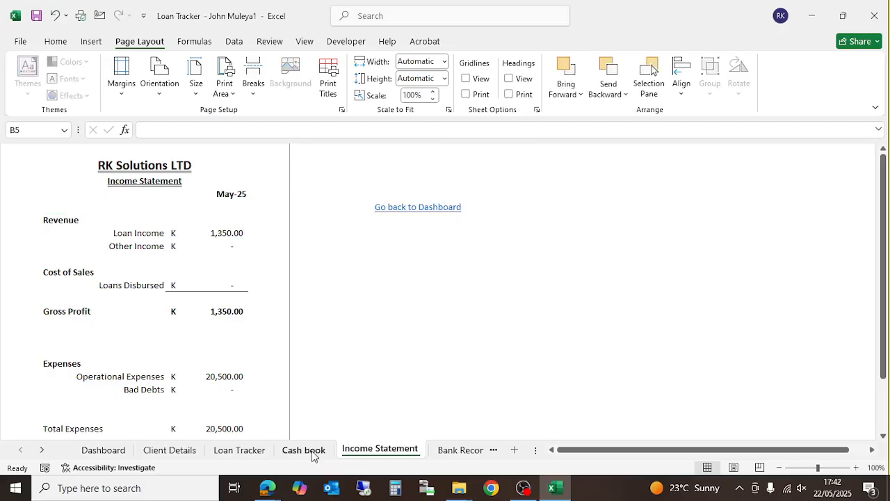
pyautogui.click(304, 450)
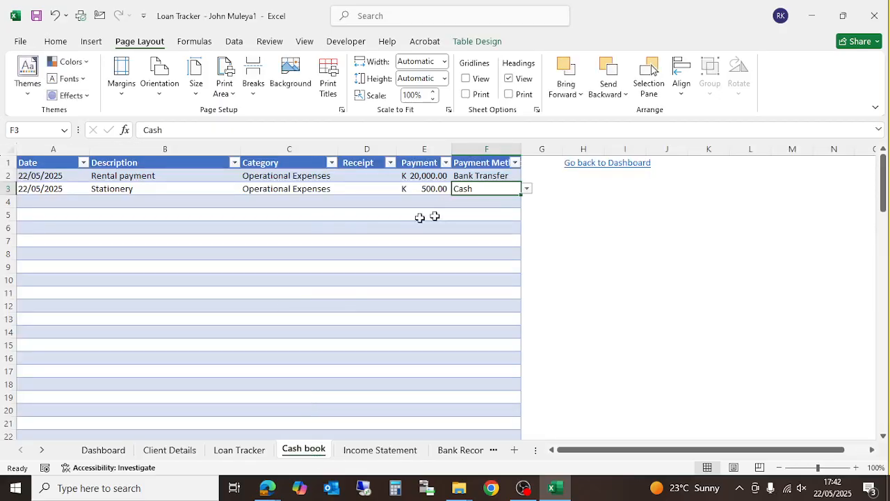
pyautogui.click(54, 204)
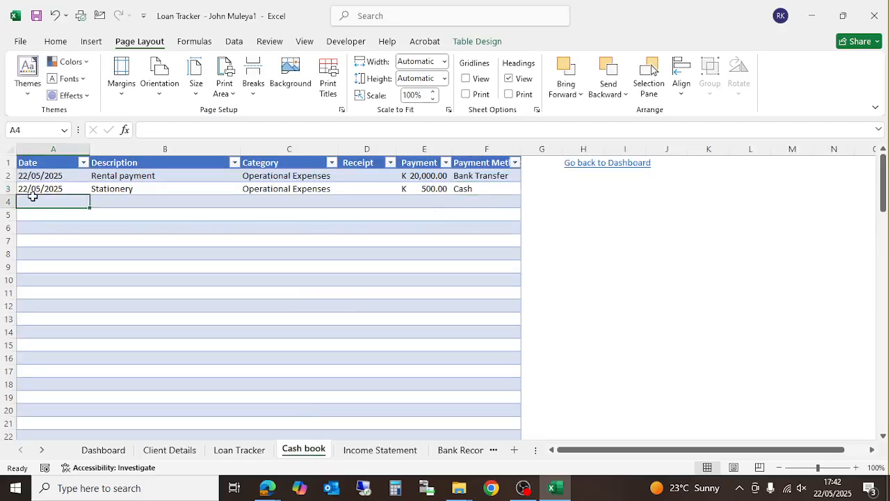
# - Enter 22/05/2025, 'Loan repayment' and a K 50,000.00 receipt in Cash book row 4
pyautogui.write('22')
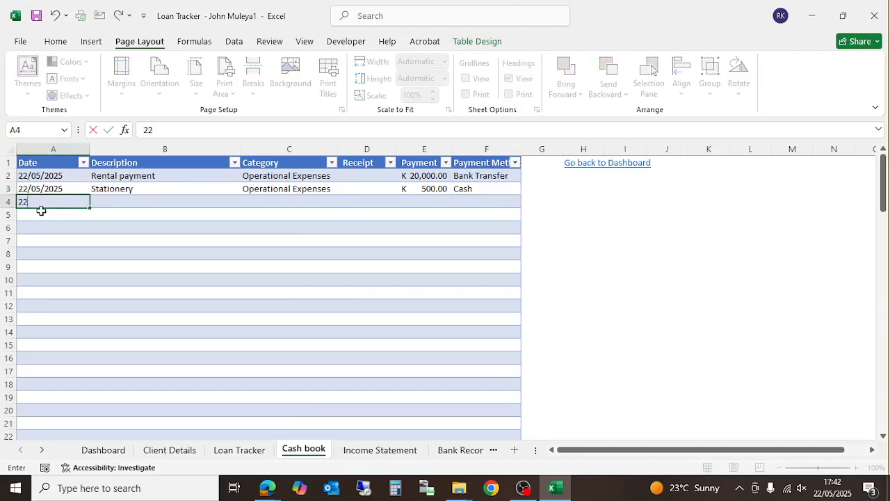
pyautogui.write('/05/2025')
pyautogui.press('Tab')
pyautogui.write('LO')
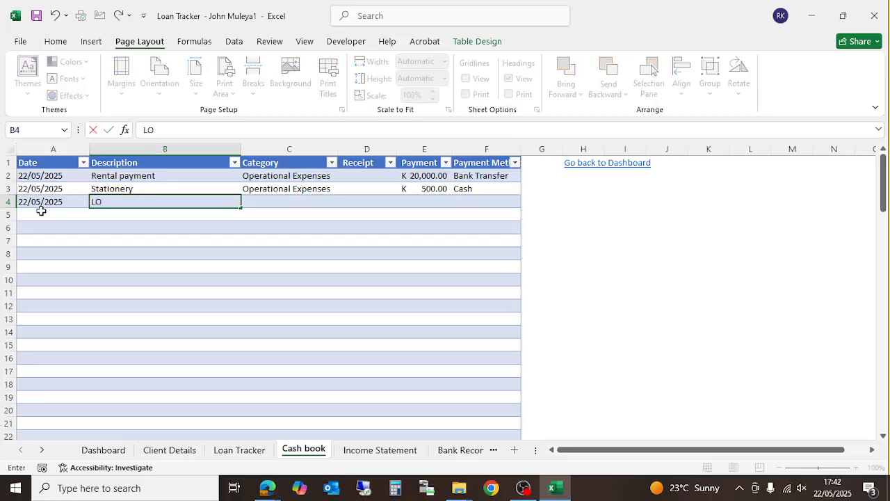
pyautogui.write('an repayment')
pyautogui.hotkey('ctrl', 'Return')
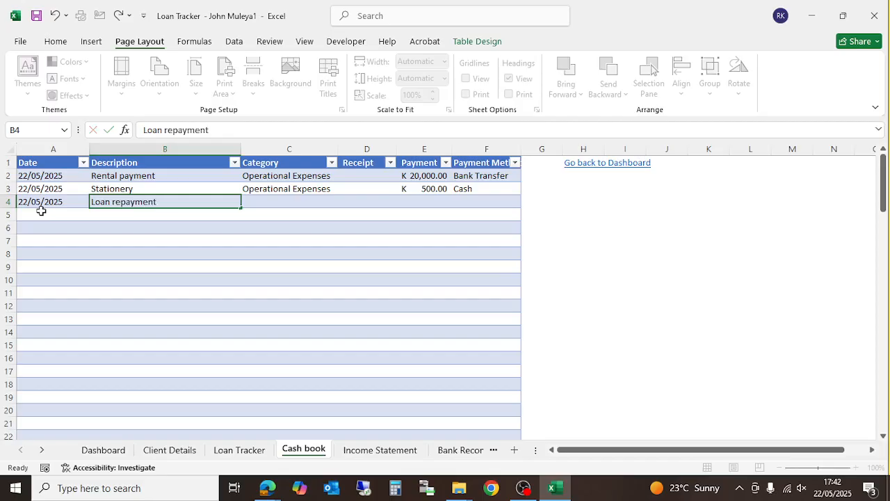
pyautogui.press('Tab')
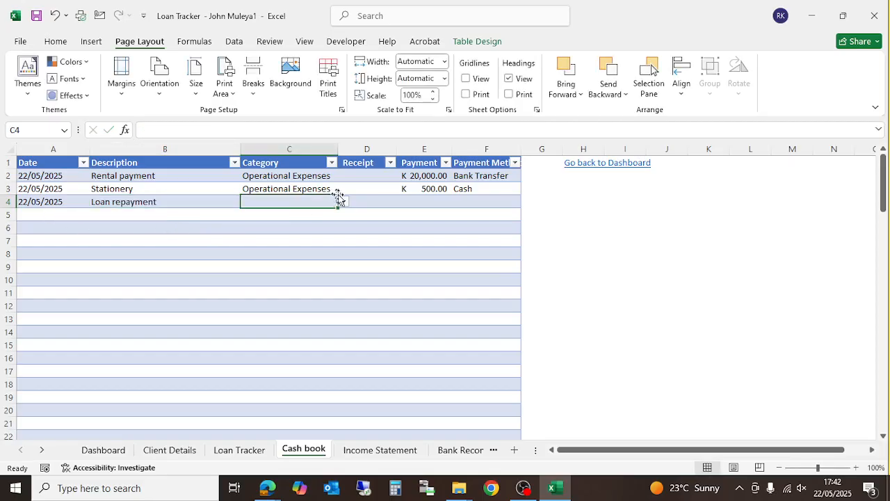
pyautogui.click(342, 201)
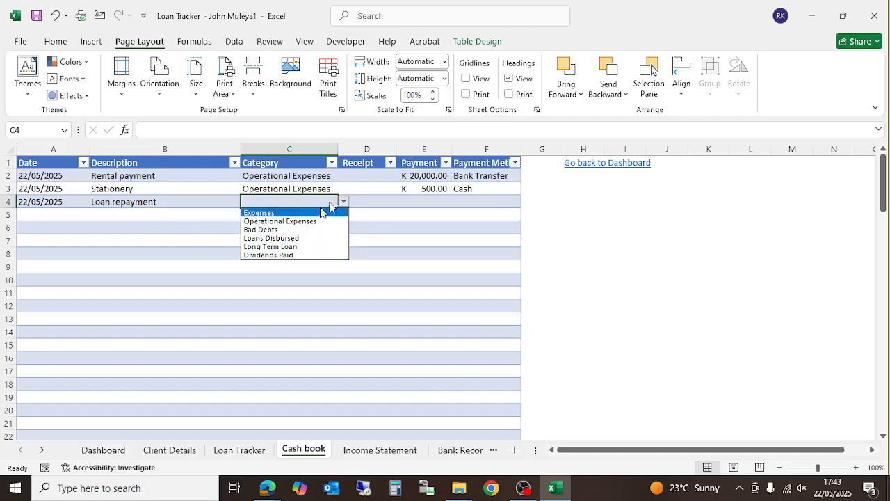
pyautogui.click(366, 201)
pyautogui.click(366, 200)
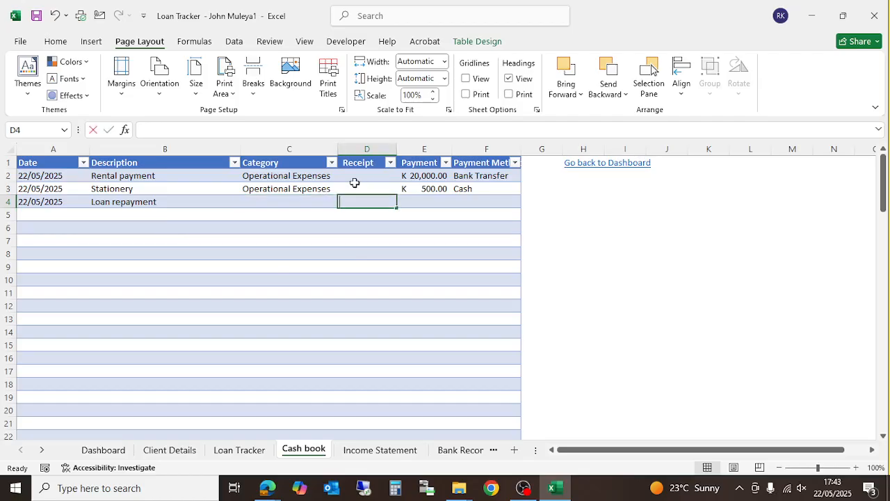
pyautogui.write('50000')
pyautogui.press('Return')
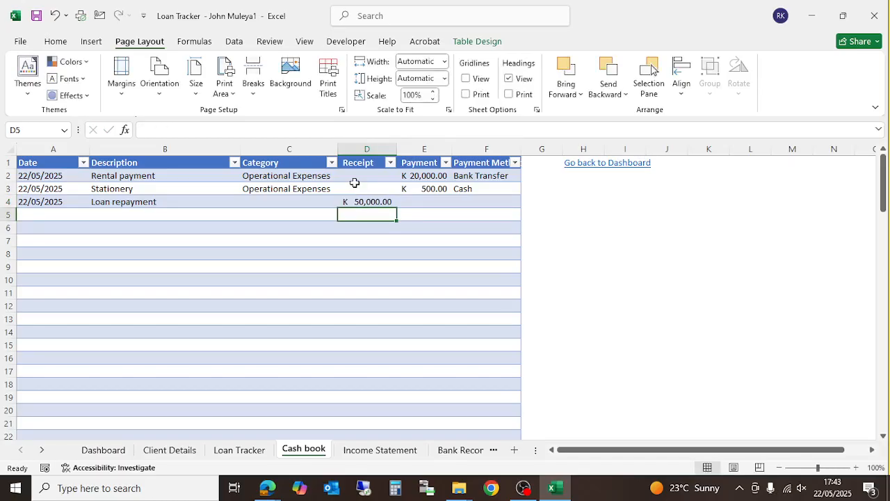
# - Set row 4's category to Loan repayments and payment method to Bank Transfer, then save the workbook
pyautogui.click(274, 209)
pyautogui.click(288, 201)
pyautogui.click(342, 203)
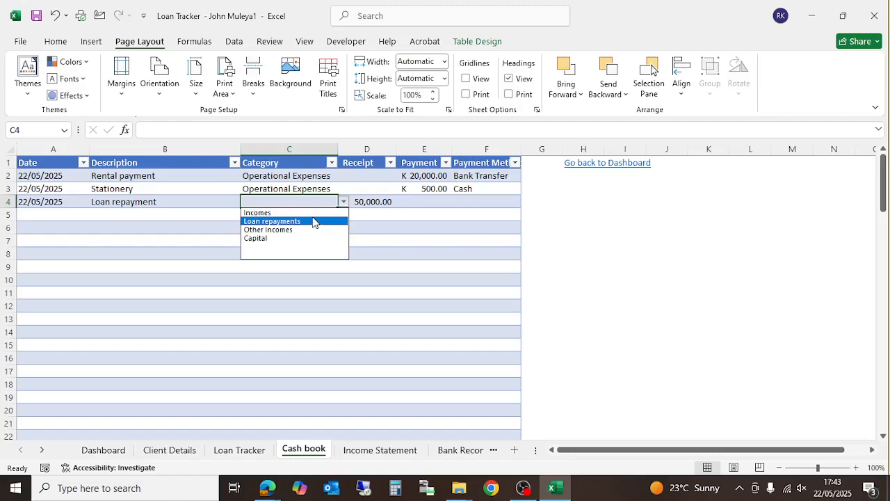
pyautogui.click(289, 222)
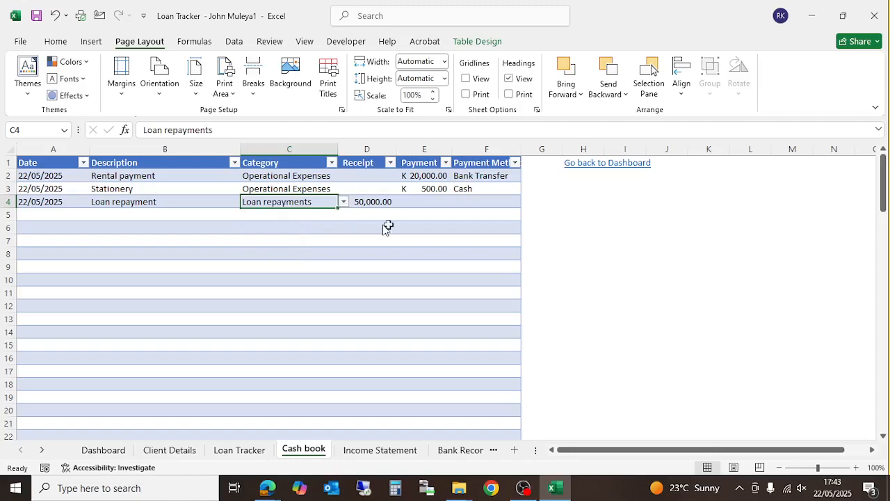
pyautogui.click(479, 203)
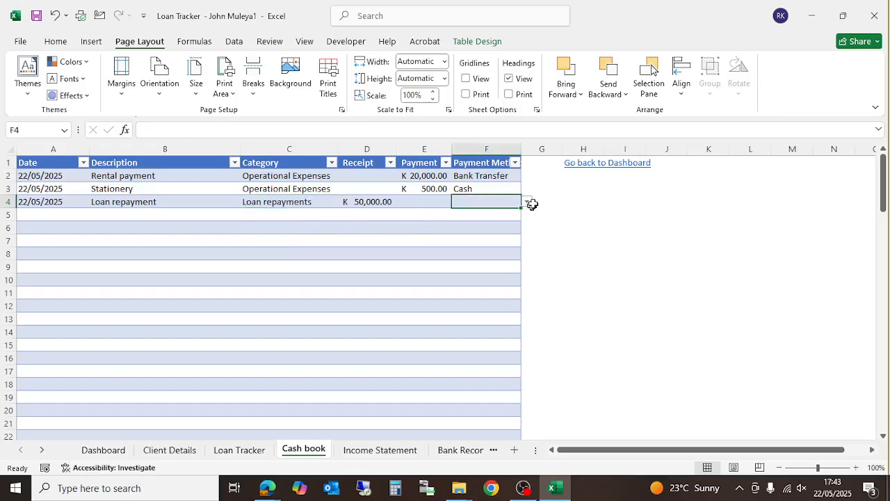
pyautogui.click(527, 202)
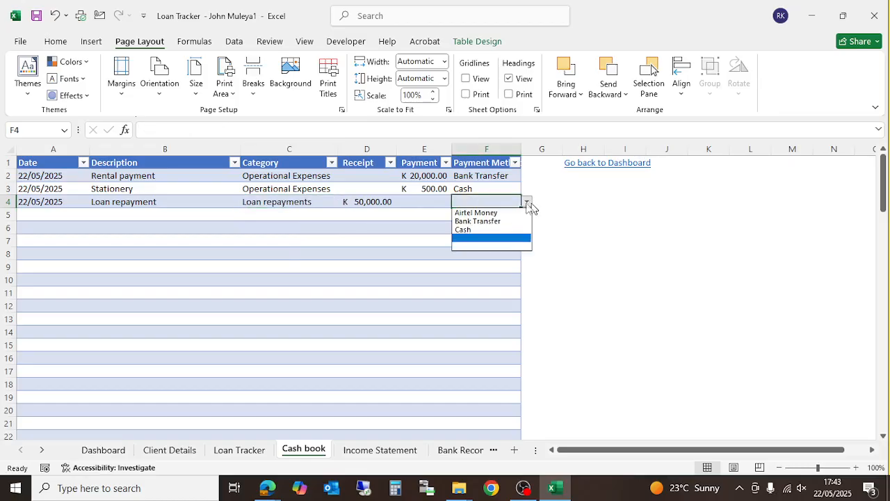
pyautogui.click(486, 222)
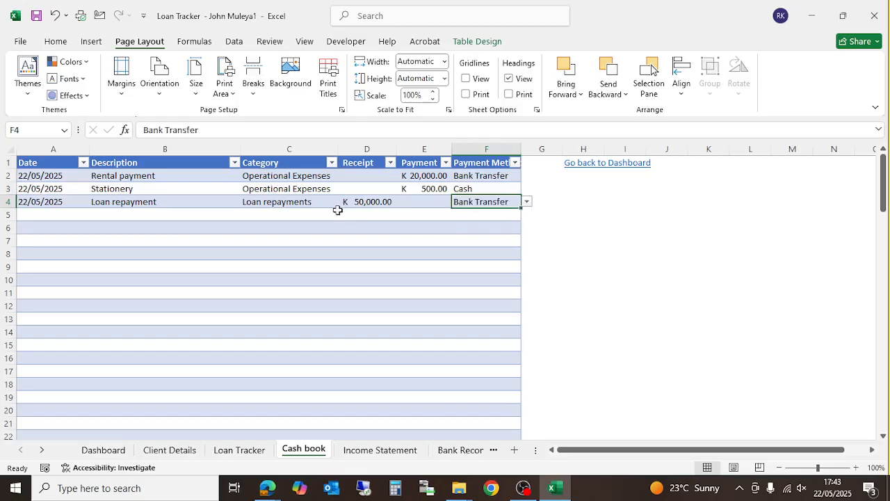
pyautogui.click(36, 22)
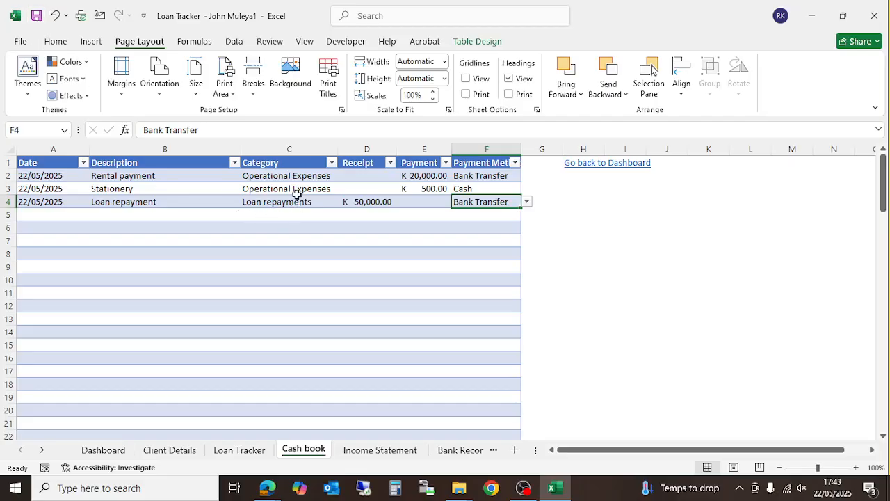
# - Check the Income Statement and Cash book, ending on Bank Reconciliation's K 29,500.00 closing balance
pyautogui.click(370, 455)
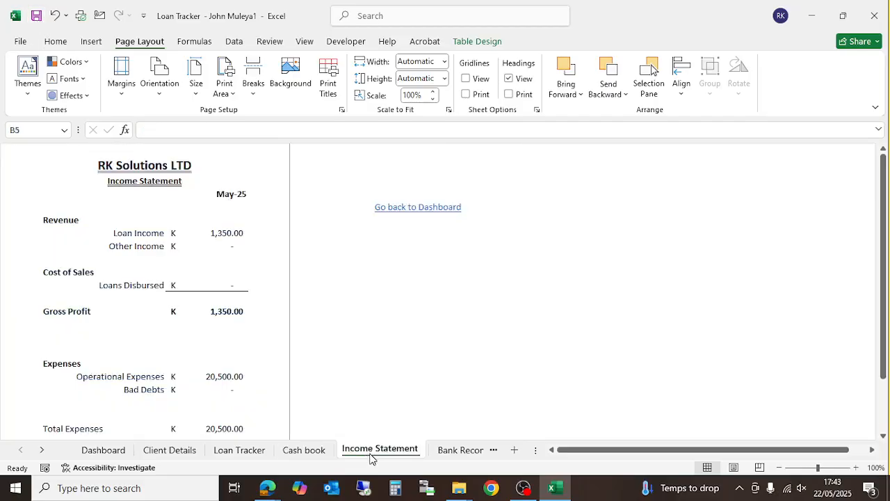
pyautogui.scroll(-3, 218, 325)
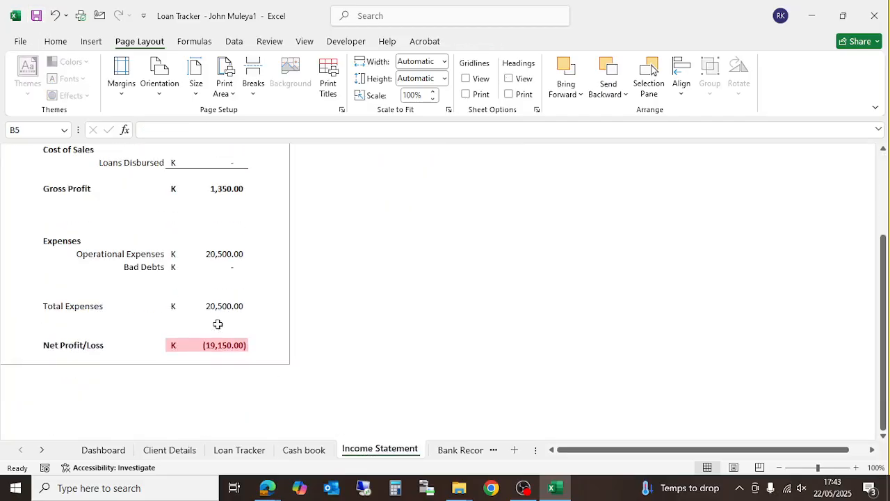
pyautogui.click(297, 453)
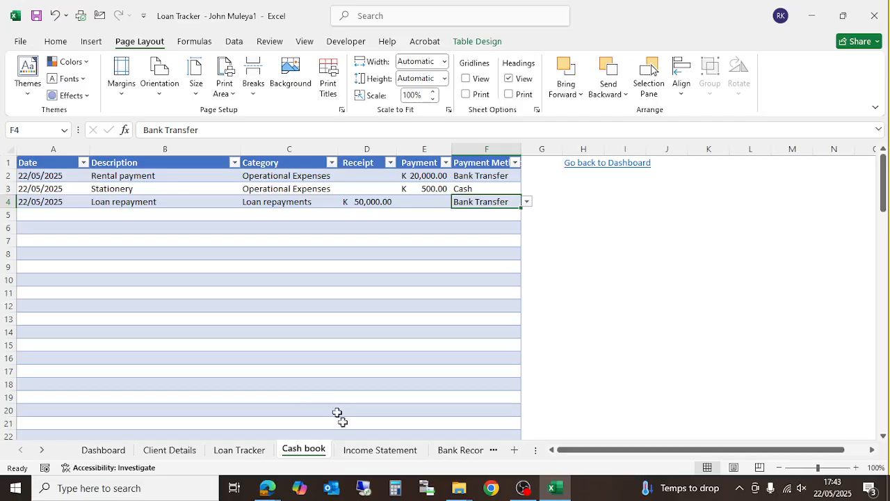
pyautogui.click(360, 450)
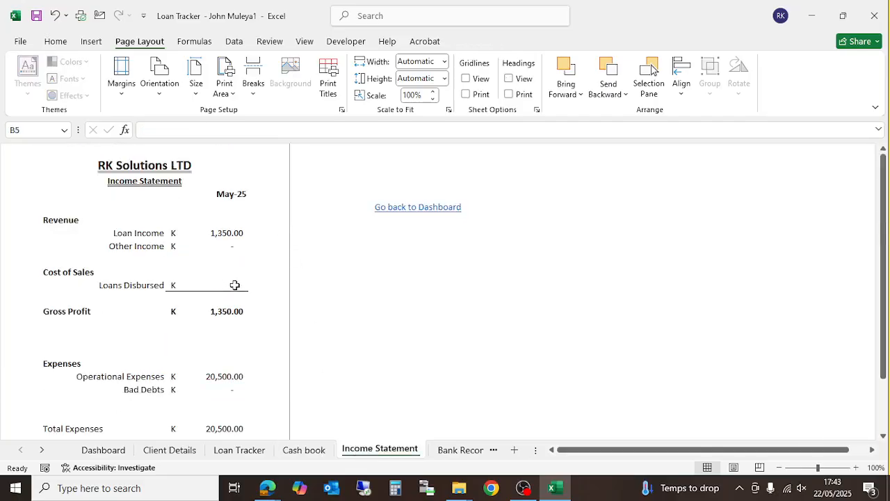
pyautogui.click(449, 450)
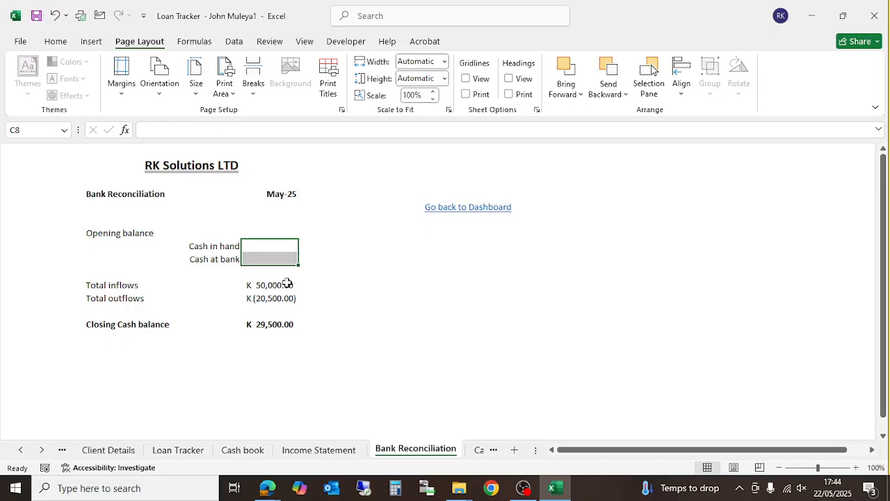
# - Enter opening balances of 500 for Cash in hand and 5000 for Cash at bank
pyautogui.click(272, 250)
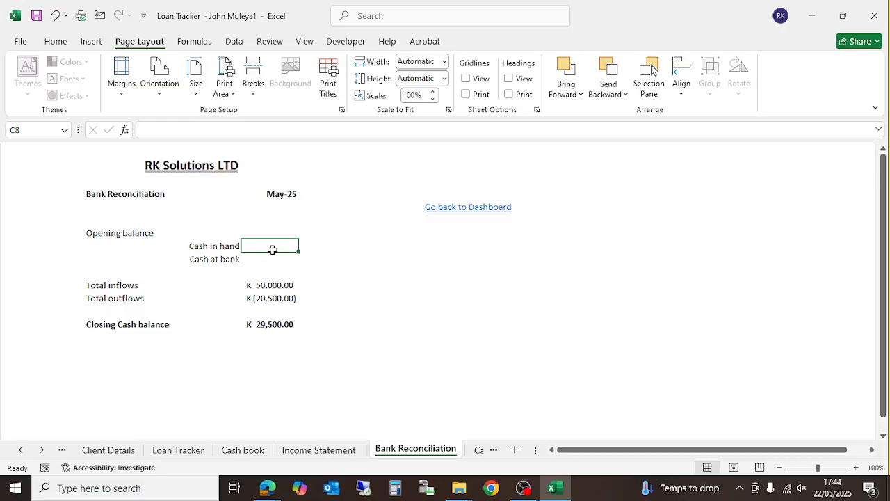
pyautogui.write('500')
pyautogui.press('Return')
pyautogui.write('5000')
pyautogui.click(272, 250)
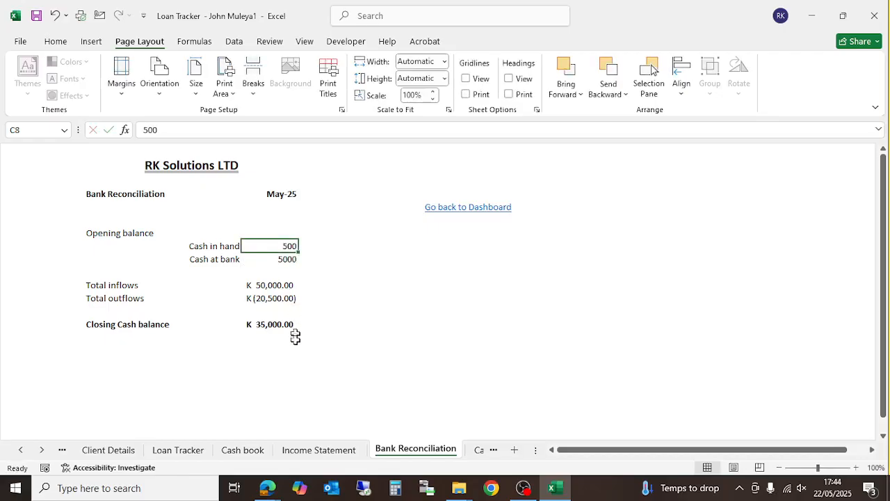
# - Check the Cashflow Statement's K 35,000.00 closing cash balance, then return to the Cash book
pyautogui.click(41, 455)
pyautogui.click(41, 455)
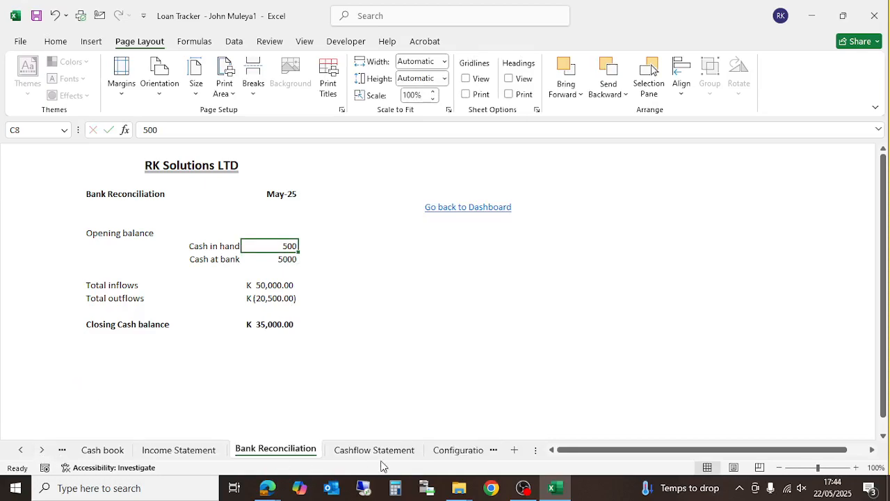
pyautogui.click(371, 452)
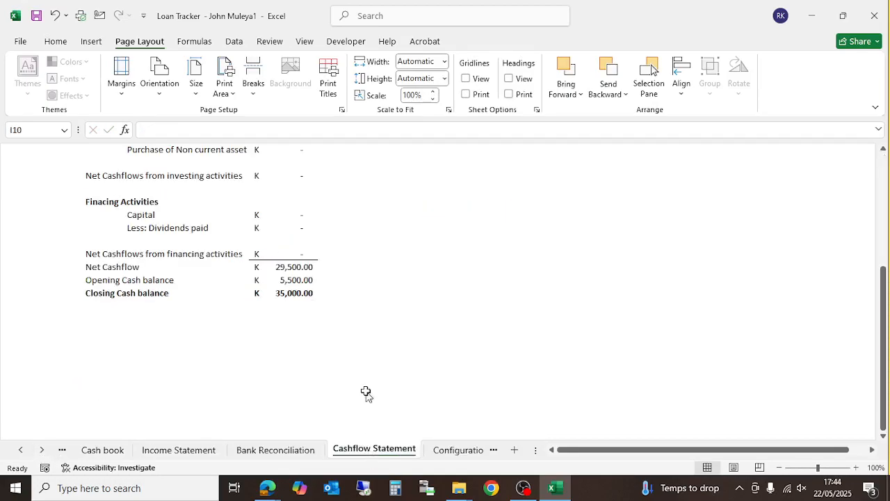
pyautogui.click(281, 451)
pyautogui.click(341, 450)
pyautogui.scroll(1, 292, 333)
pyautogui.scroll(4, 302, 339)
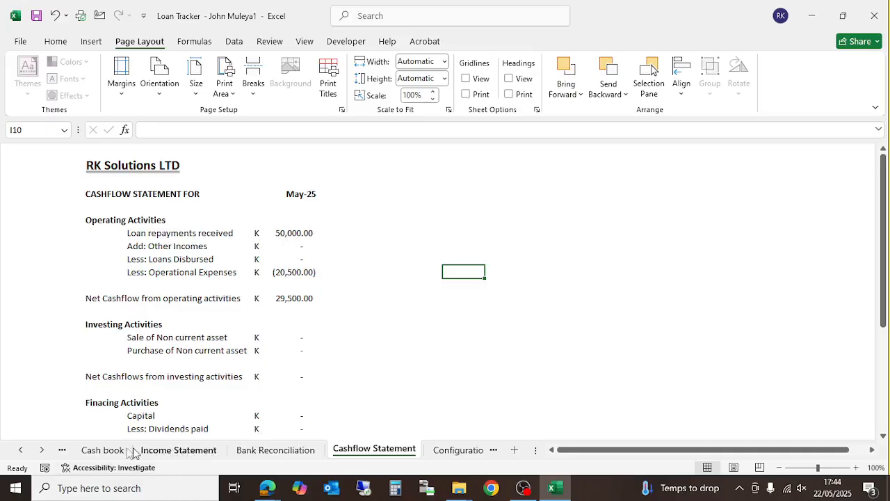
pyautogui.click(103, 450)
# - Enter 22/05/2025, 'Other income' and a 2,000 receipt in Cash book row 5
pyautogui.click(46, 213)
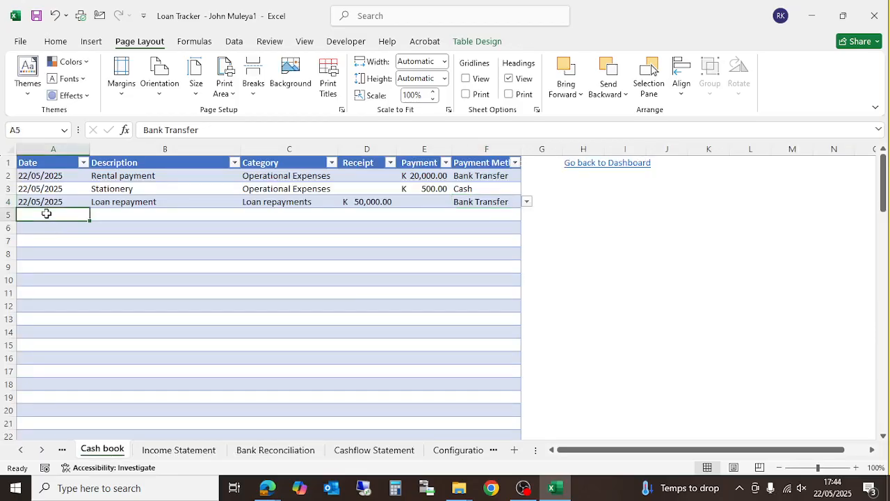
pyautogui.write('2')
pyautogui.write('2/05/')
pyautogui.write('2025')
pyautogui.press('Tab')
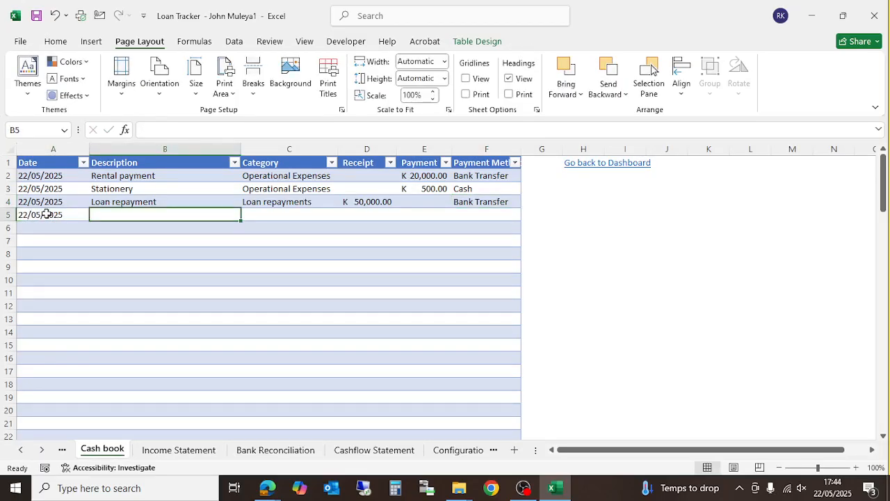
pyautogui.click(199, 245)
pyautogui.click(191, 214)
pyautogui.write('D')
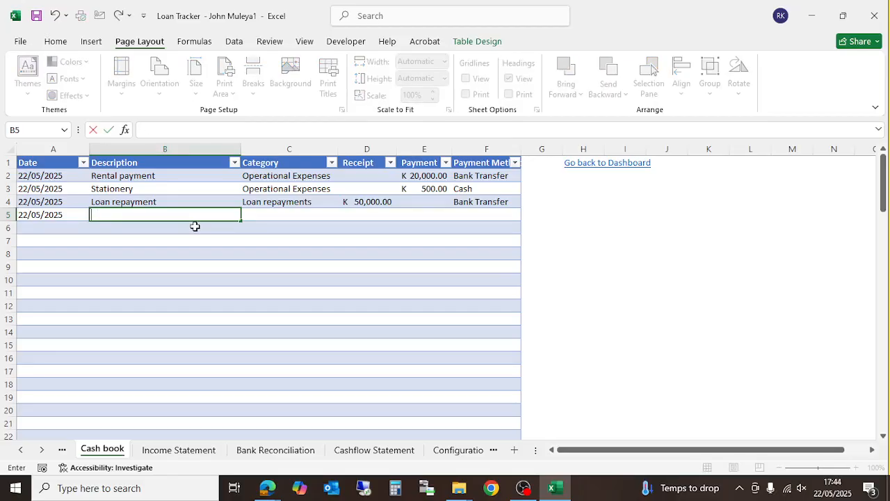
pyautogui.write('Other income')
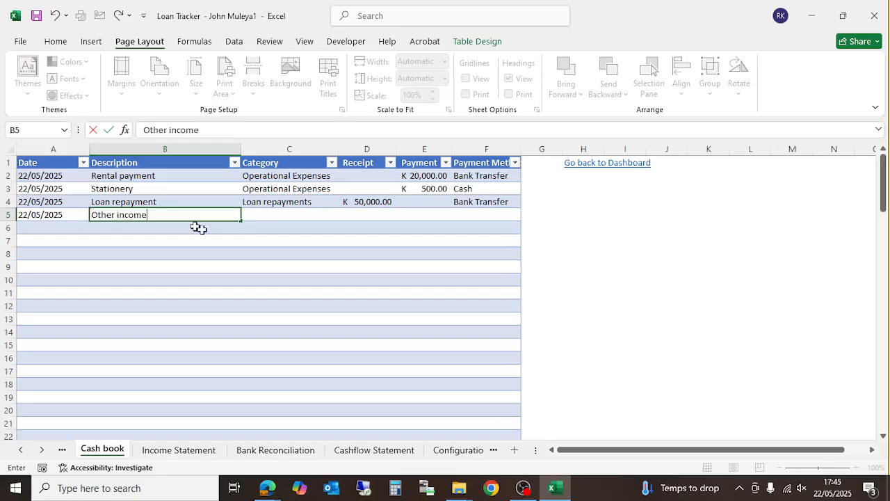
pyautogui.click(268, 215)
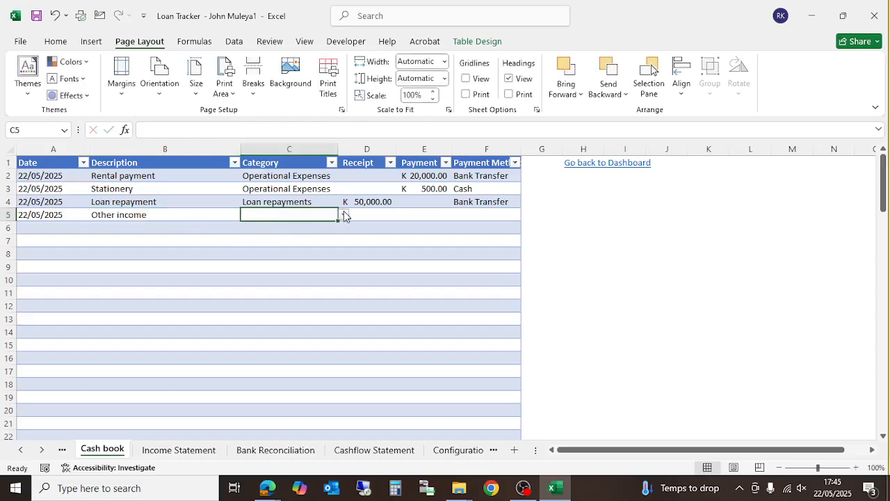
pyautogui.click(344, 215)
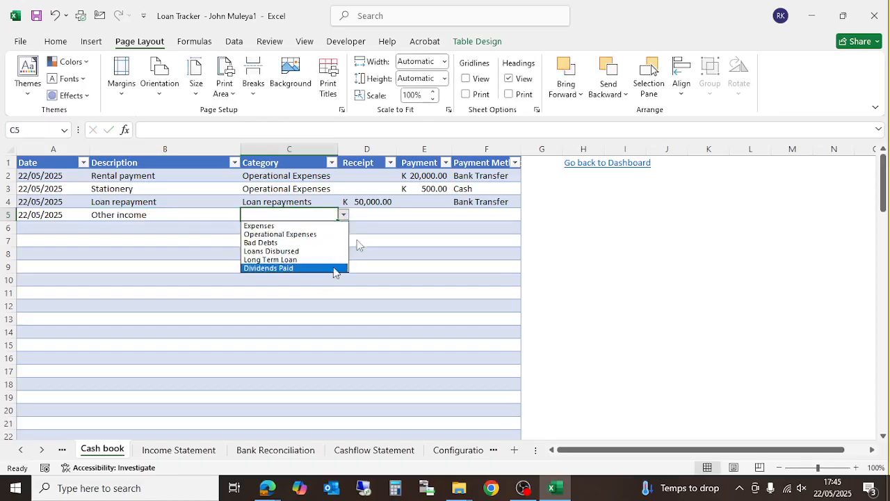
pyautogui.click(364, 217)
pyautogui.click(373, 214)
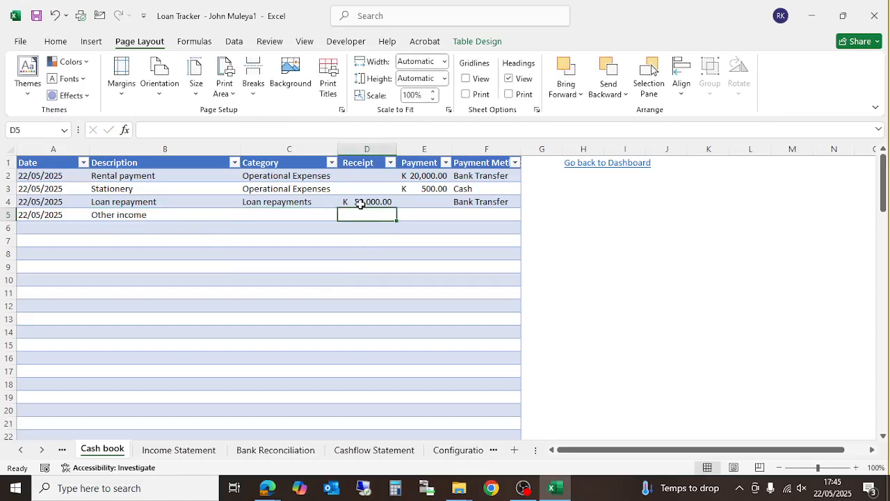
pyautogui.write('2000')
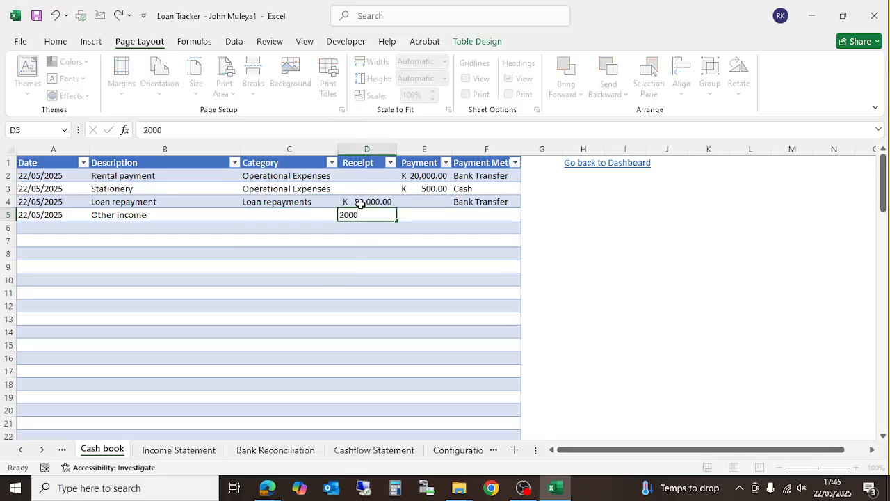
pyautogui.press('Return')
# - Set row 5's category to Other Incomes and payment method to Cash, then view Bank Reconciliation
pyautogui.click(293, 215)
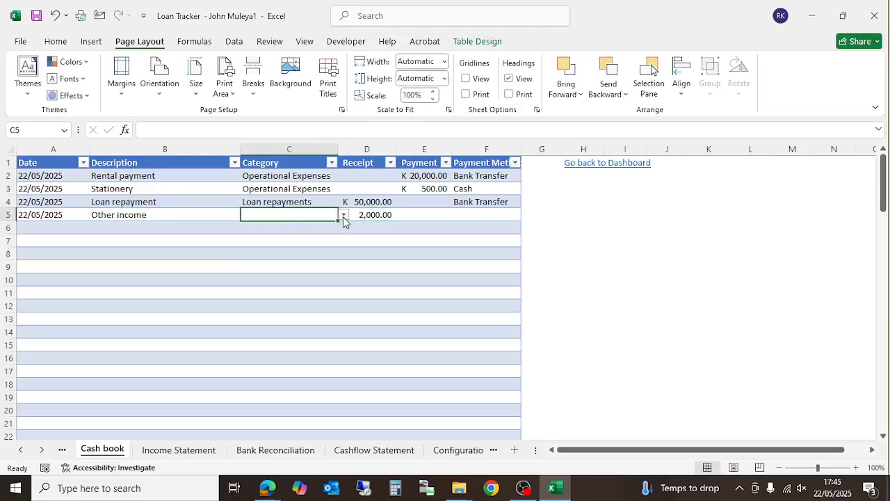
pyautogui.click(343, 217)
pyautogui.click(286, 243)
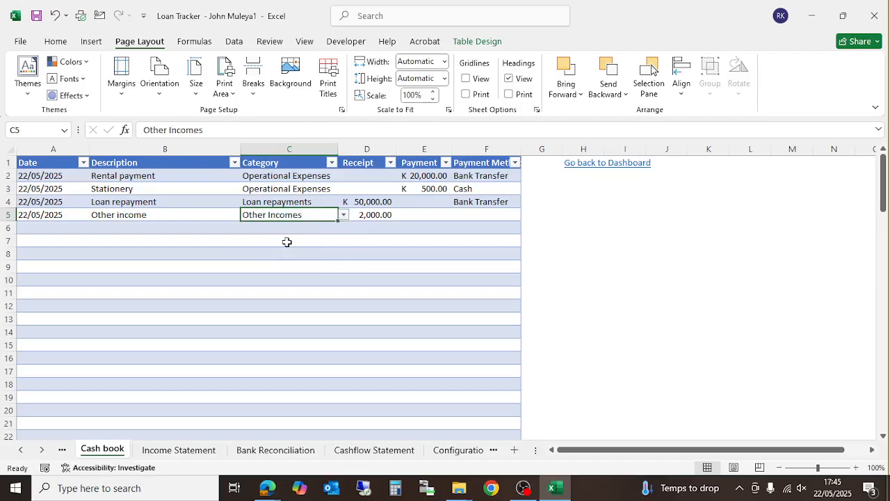
pyautogui.click(480, 216)
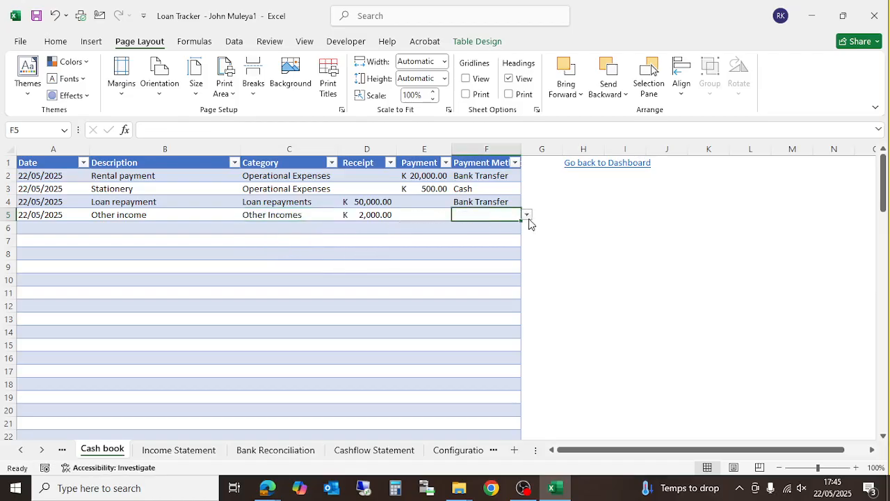
pyautogui.click(528, 216)
pyautogui.click(480, 247)
pyautogui.click(419, 237)
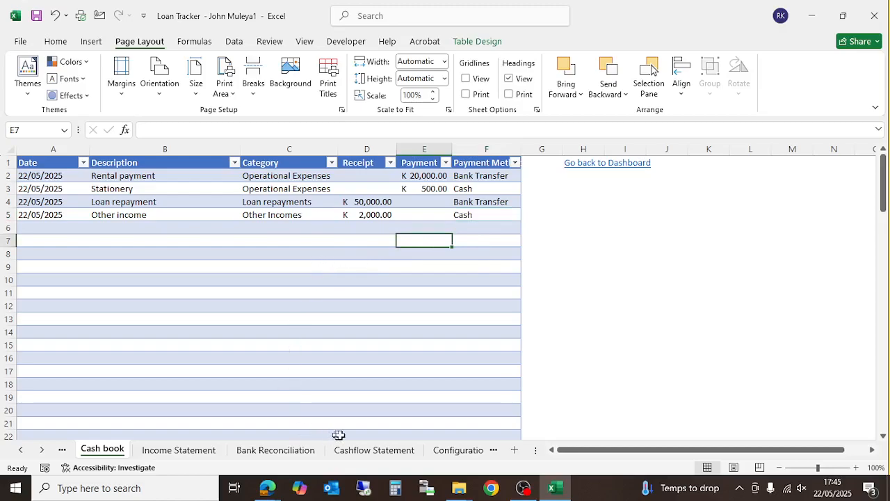
pyautogui.click(287, 450)
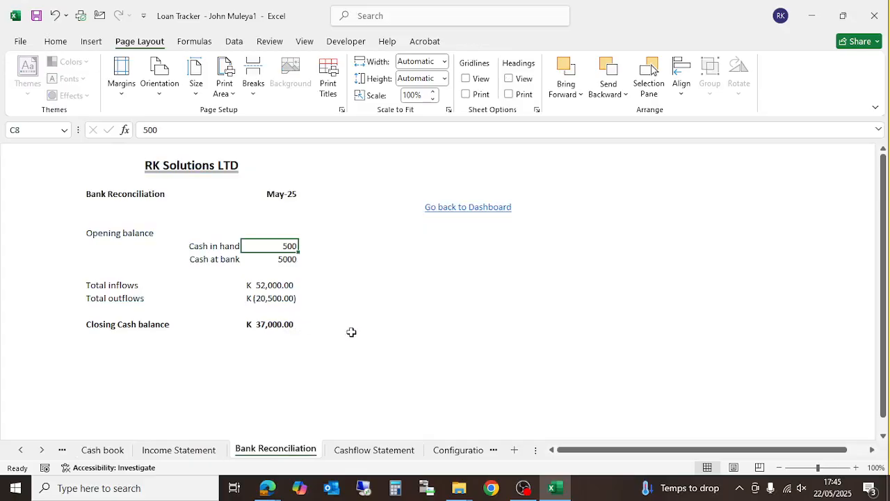
pyautogui.click(365, 450)
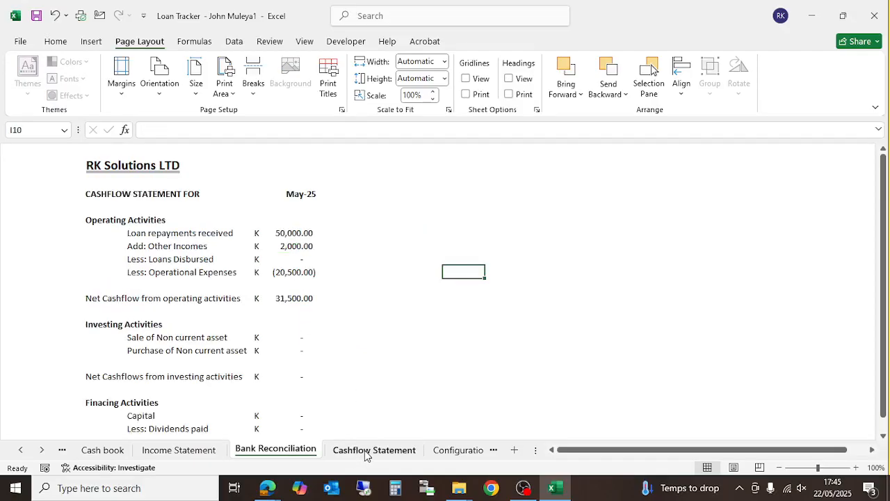
pyautogui.scroll(-4, 327, 343)
pyautogui.scroll(-1, 326, 342)
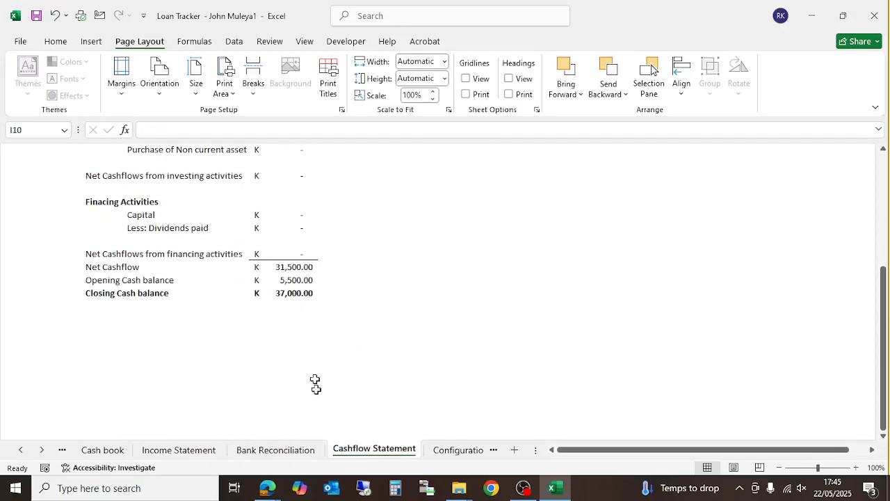
pyautogui.scroll(5, 316, 387)
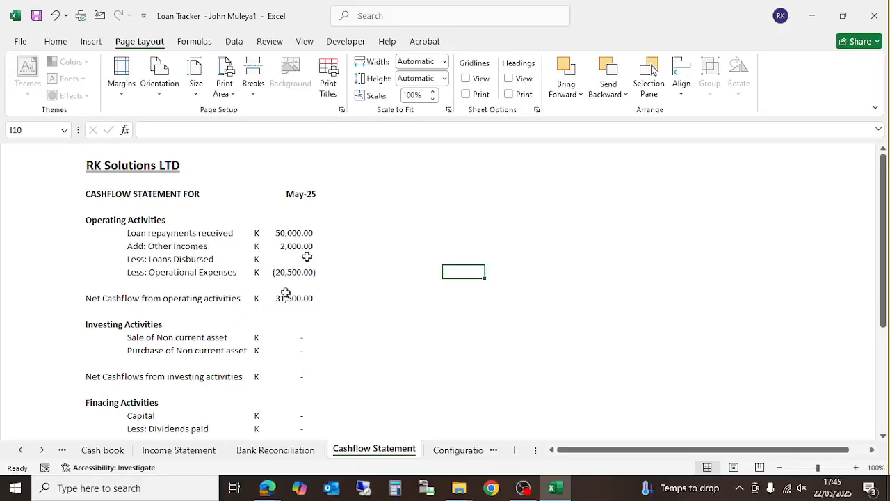
pyautogui.click(105, 450)
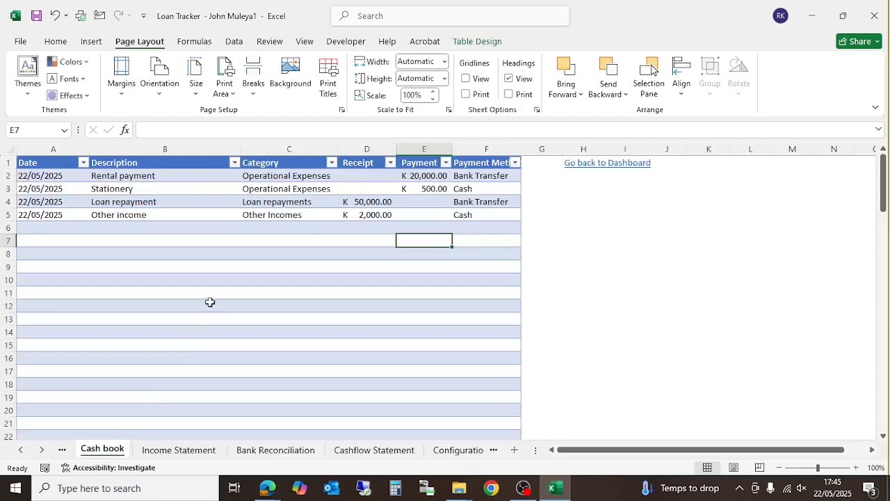
# - Enter 22/05/2025, 'Loan disbursed' and the Loans Disbursed category in Cash book row 6
pyautogui.click(55, 227)
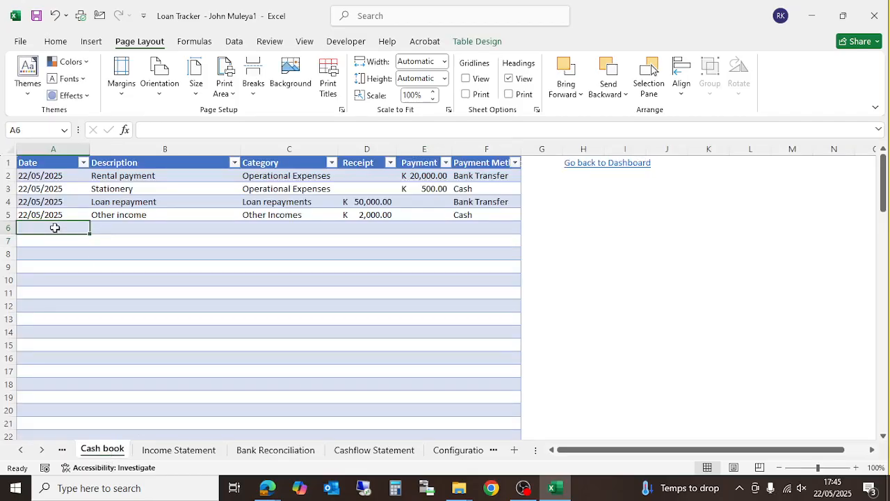
pyautogui.write('22/5/2')
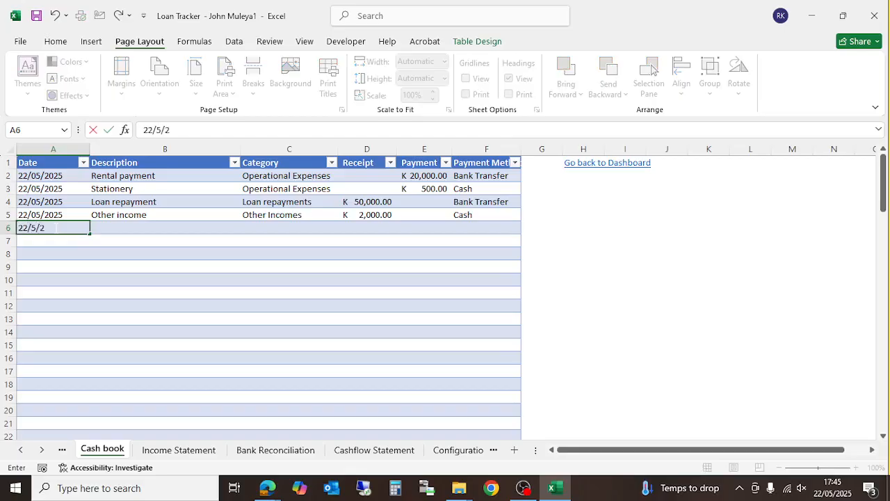
pyautogui.write('/05/2025')
pyautogui.press('Tab')
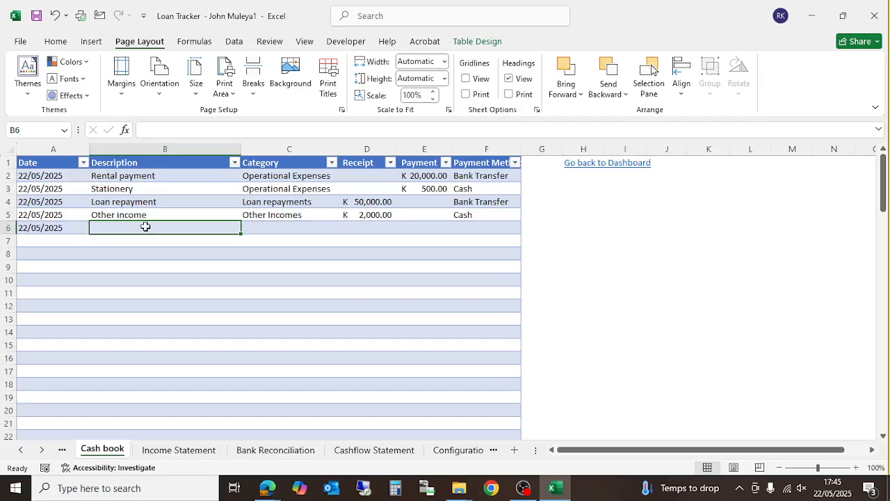
pyautogui.write('Loan disb')
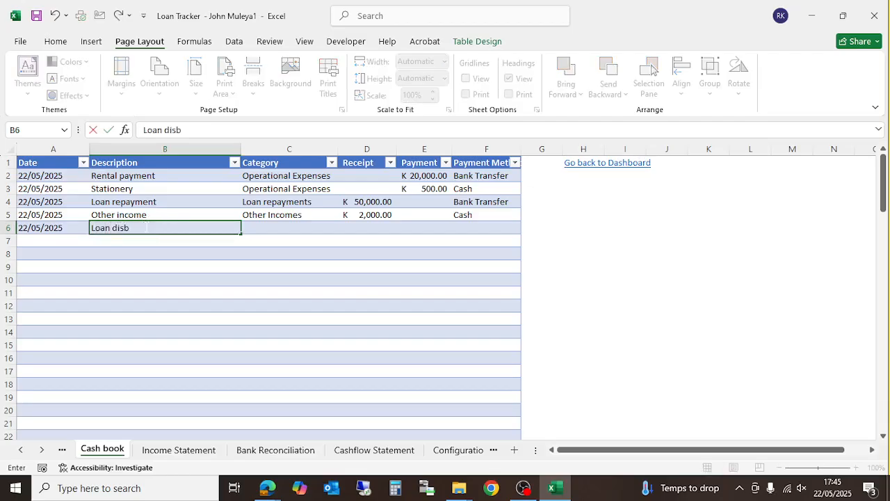
pyautogui.write('ursed - RK')
pyautogui.press('Tab')
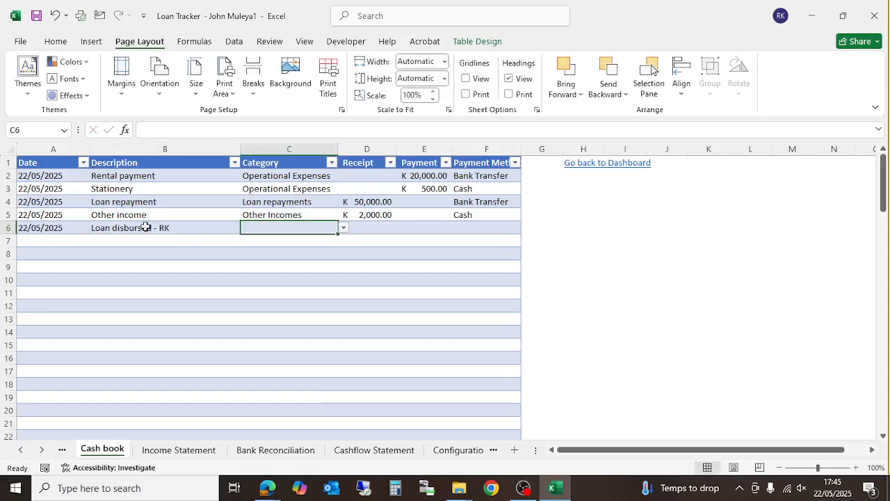
pyautogui.click(344, 228)
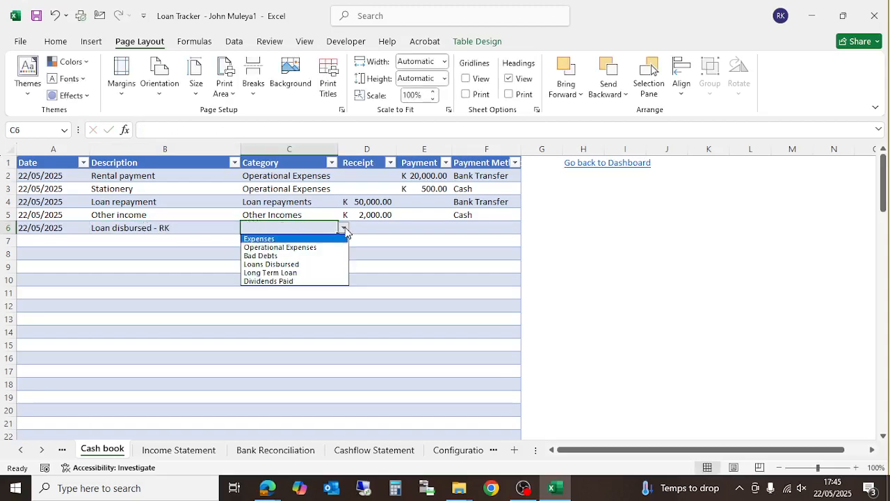
pyautogui.click(311, 264)
# - Record a 25,000 payment in E6 with Bank Transfer as the payment method
pyautogui.click(369, 230)
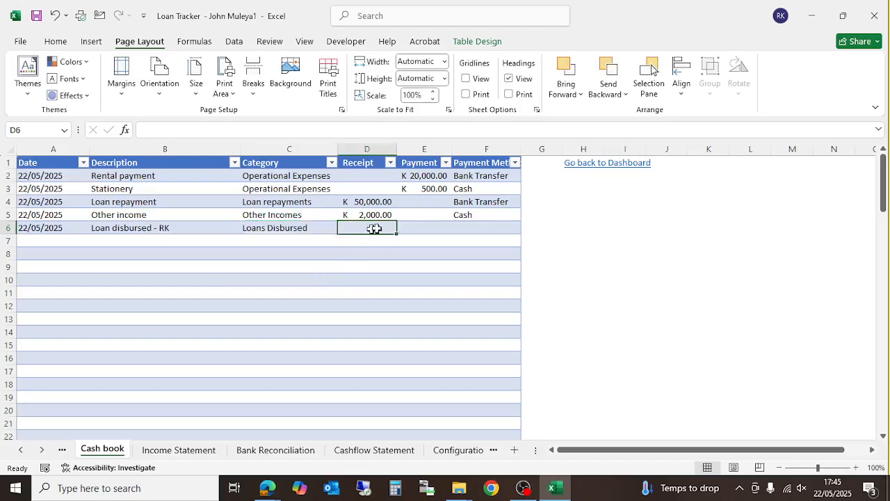
pyautogui.click(421, 227)
pyautogui.write('25000')
pyautogui.press('Return')
pyautogui.press('Up')
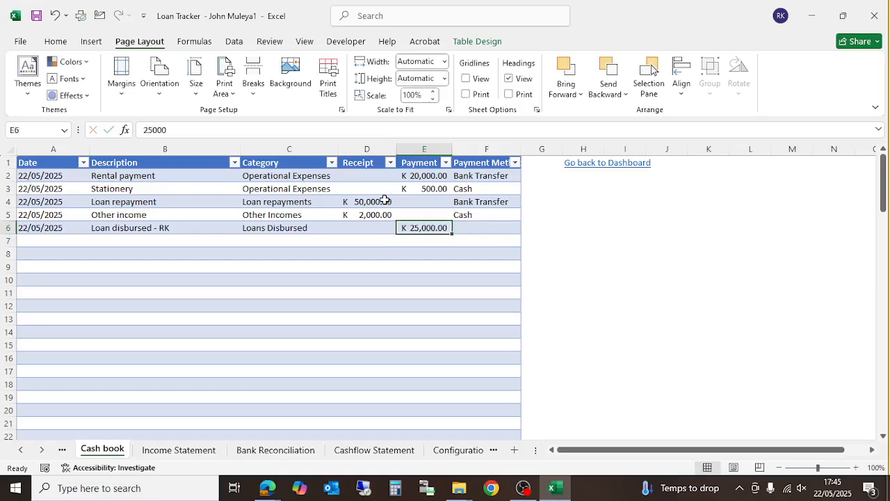
pyautogui.press('Right')
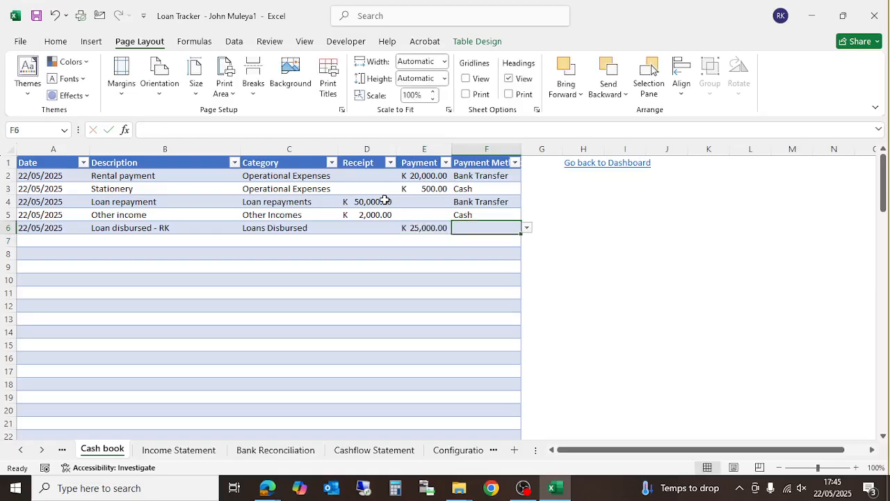
pyautogui.click(528, 228)
pyautogui.click(488, 247)
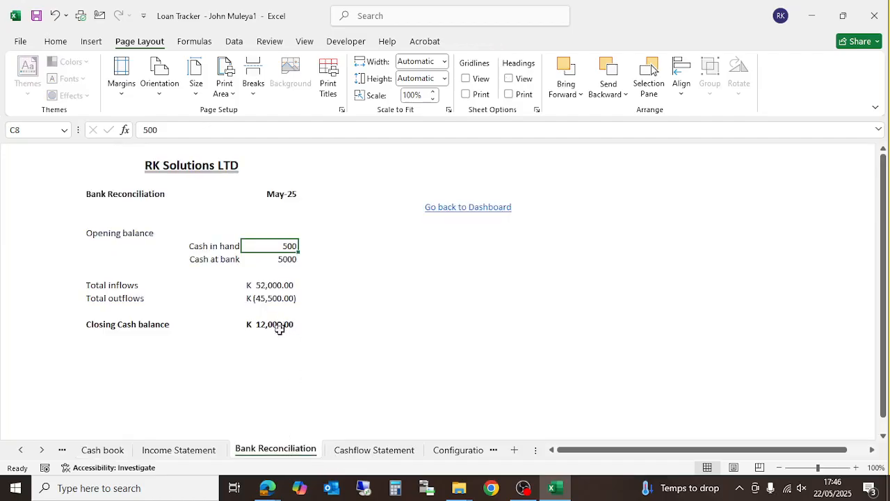
# - Review the Income Statement's K (25,000.00) Loans Disbursed and K (42,150.00) net loss, then return to the Cash book
pyautogui.click(181, 450)
pyautogui.scroll(-1, 251, 393)
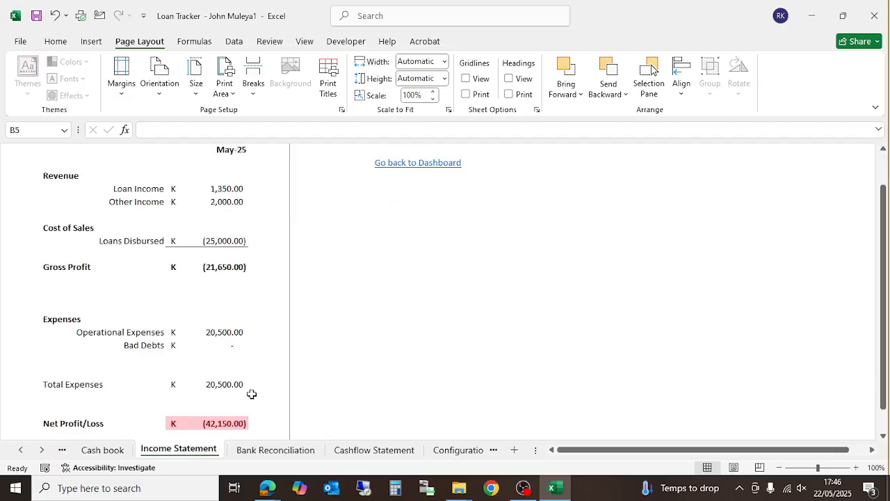
pyautogui.scroll(-1, 252, 394)
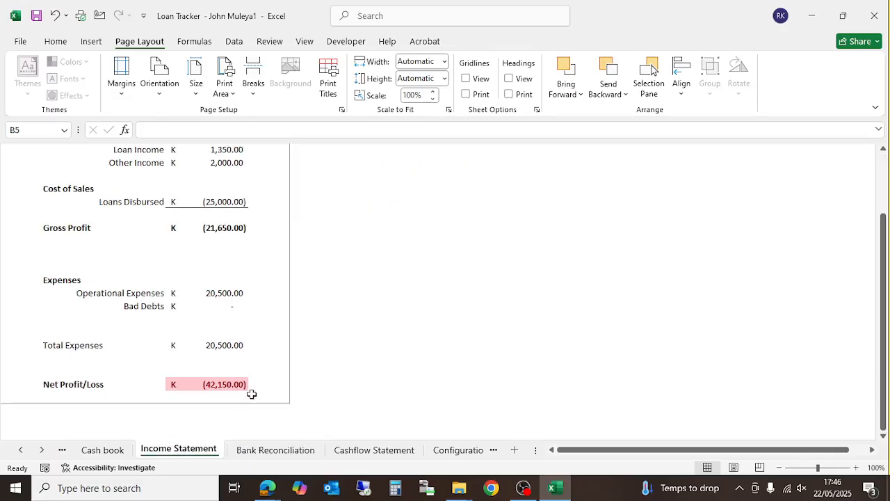
pyautogui.scroll(1, 252, 394)
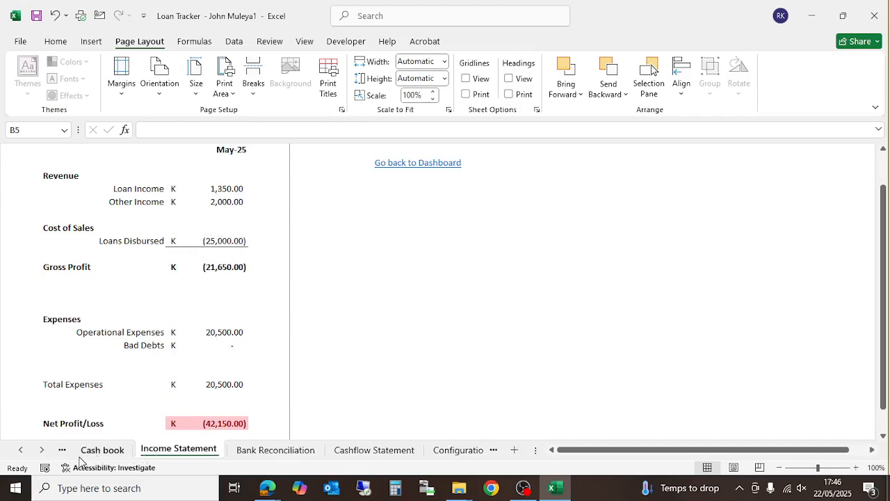
pyautogui.click(20, 449)
pyautogui.click(20, 450)
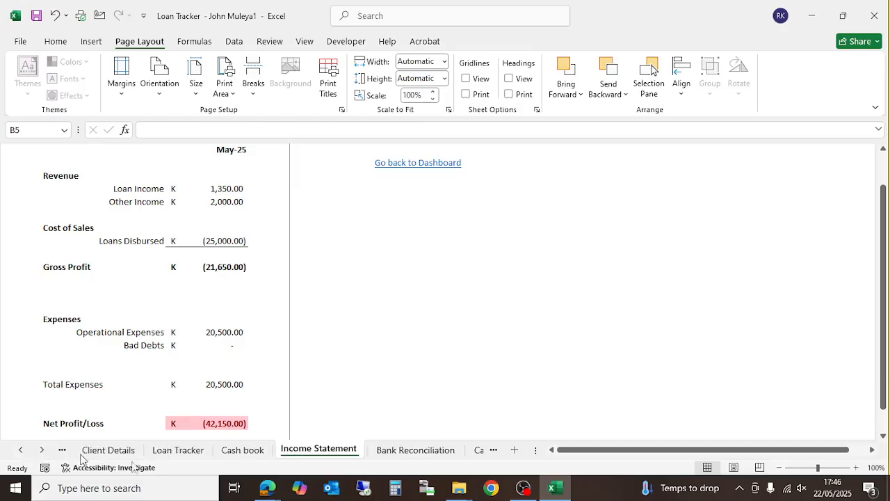
pyautogui.click(243, 450)
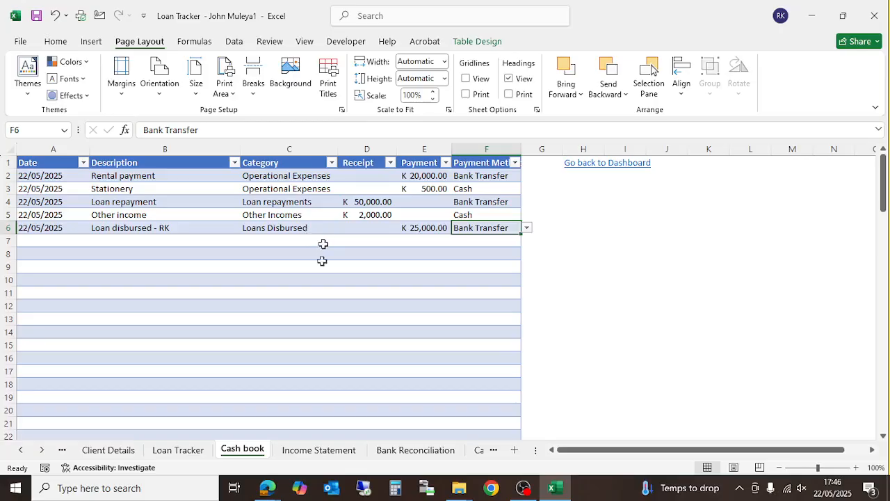
# - Change the Loan Tracker's disbursed amount in B2 to 25000, then view the Income Statement
pyautogui.click(179, 449)
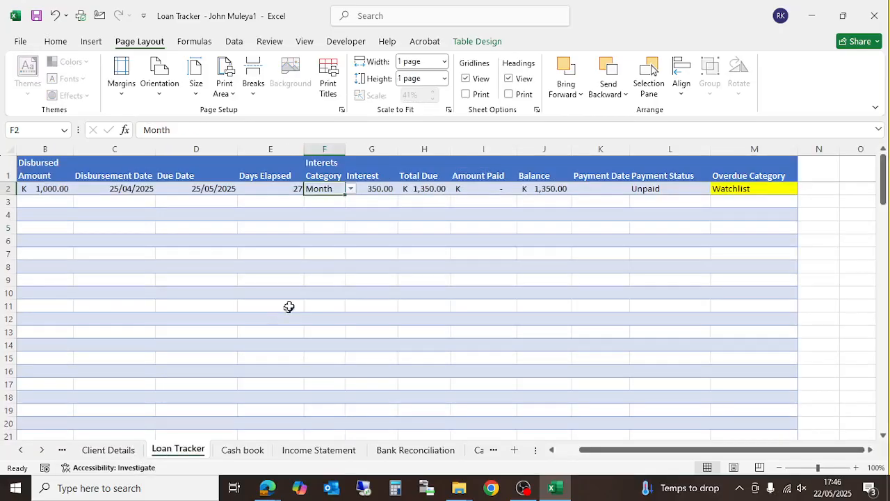
pyautogui.click(335, 242)
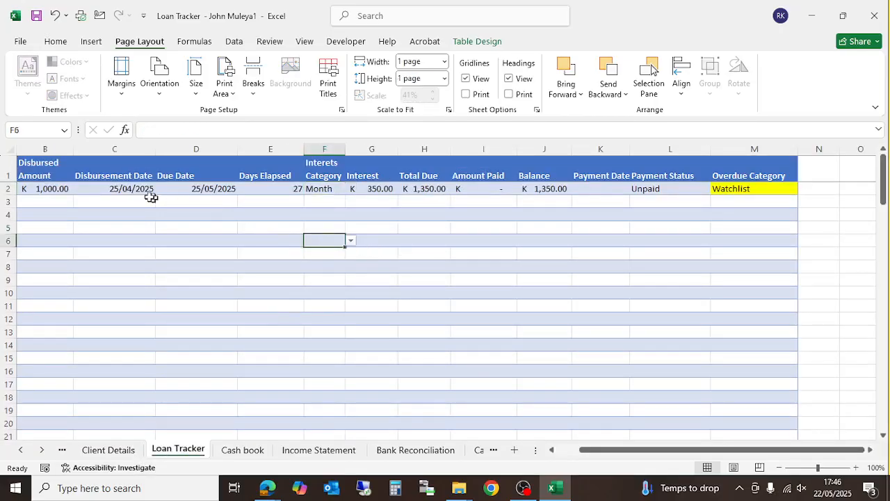
pyautogui.moveTo(598, 450); pyautogui.dragTo(470, 448)
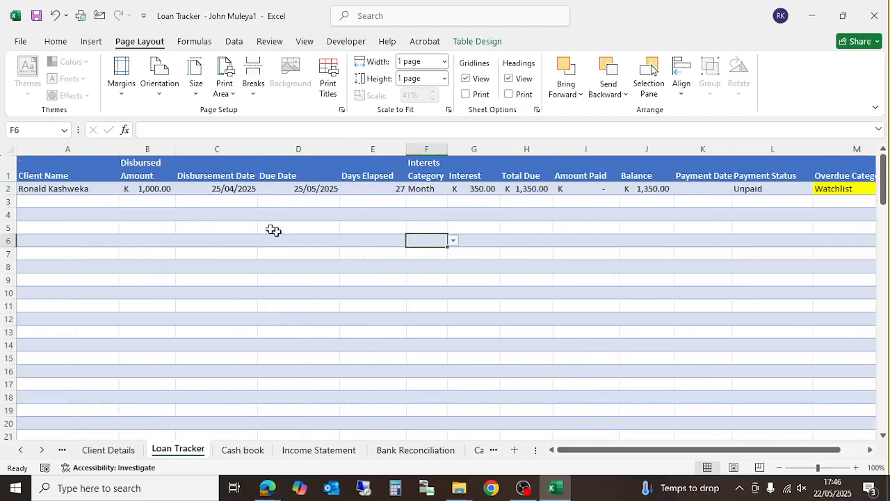
pyautogui.click(141, 191)
pyautogui.write('25000')
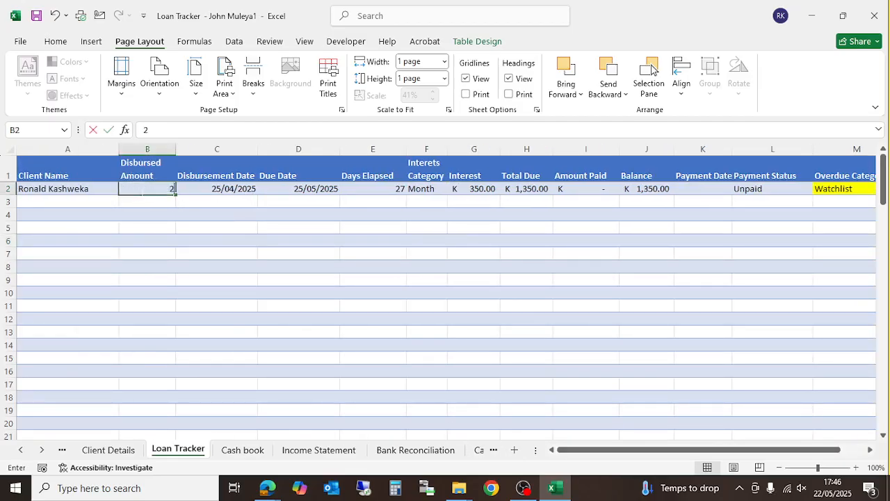
pyautogui.press('Return')
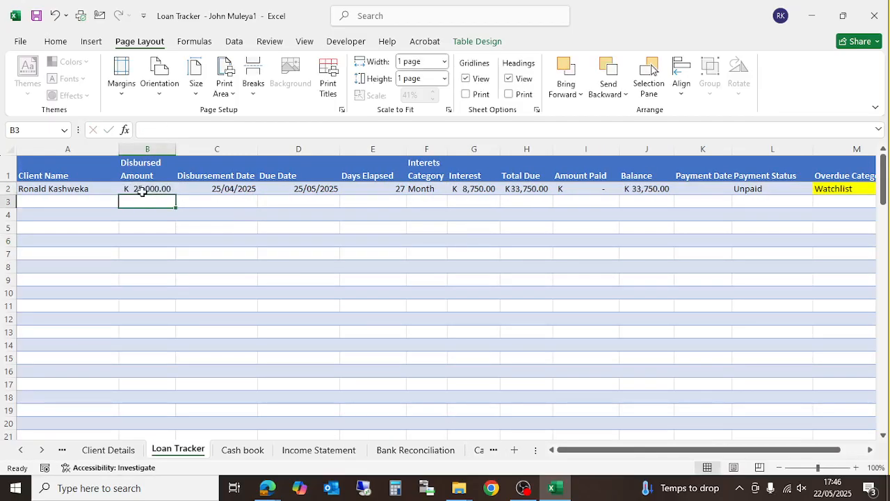
pyautogui.click(287, 454)
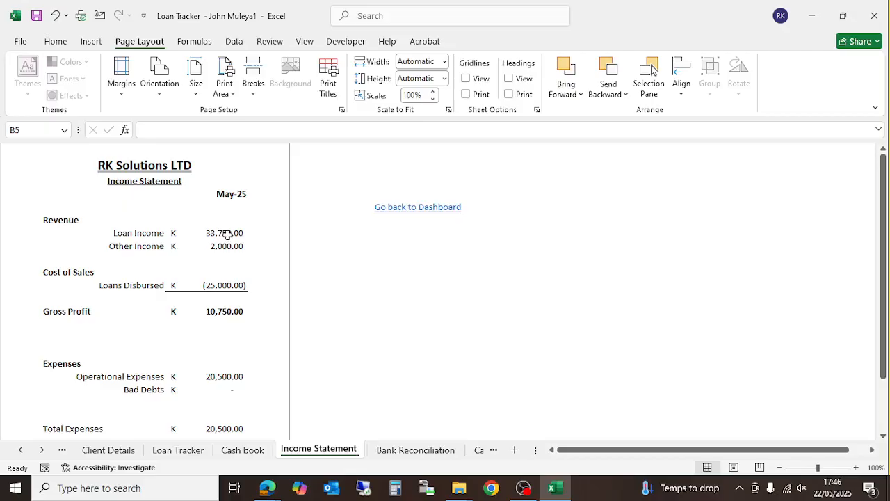
# - Compare Bank Reconciliation with the Cashflow Statement, which closes at K 12,000.00 after K 6,500.00 net cashflow
pyautogui.scroll(-1, 229, 235)
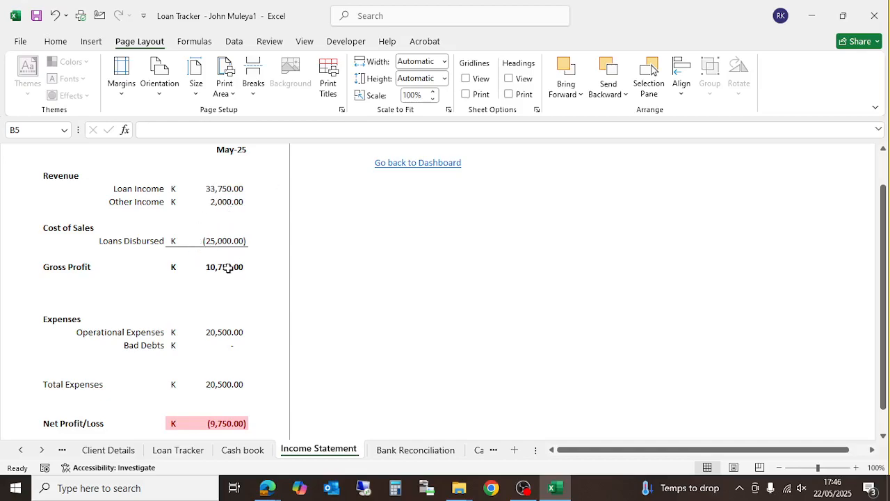
pyautogui.scroll(-1, 228, 267)
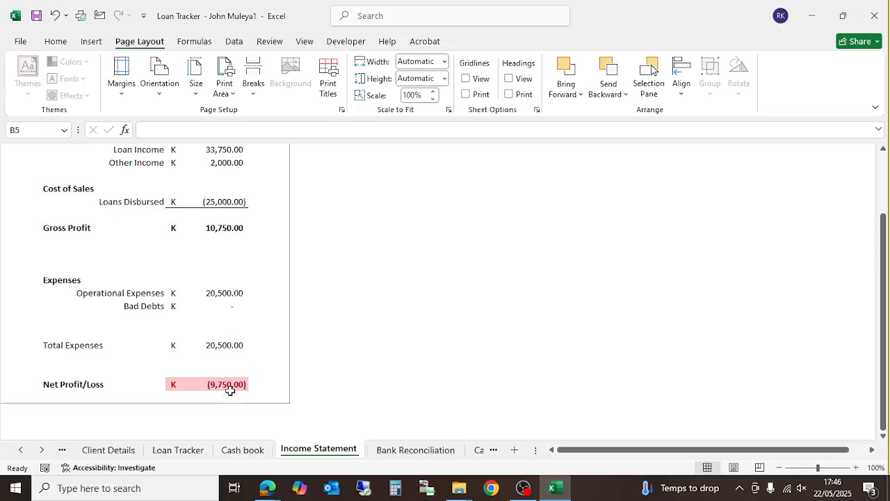
pyautogui.click(398, 450)
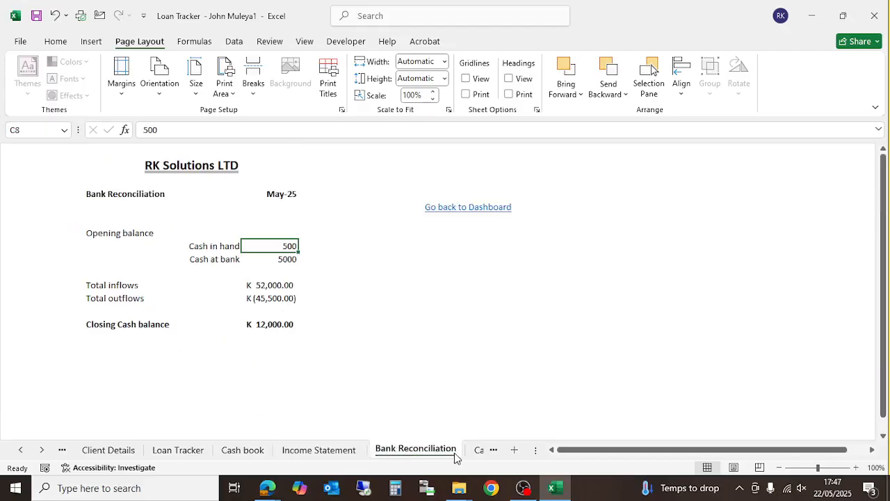
pyautogui.click(479, 451)
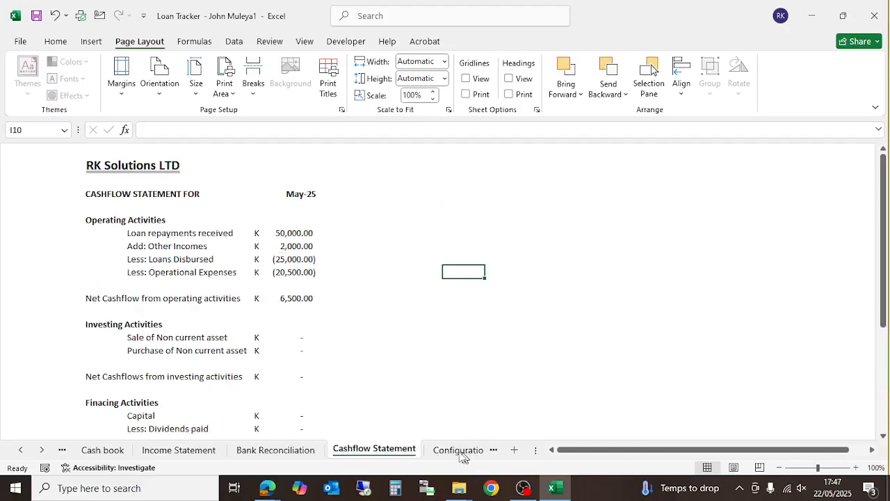
pyautogui.scroll(-3, 231, 350)
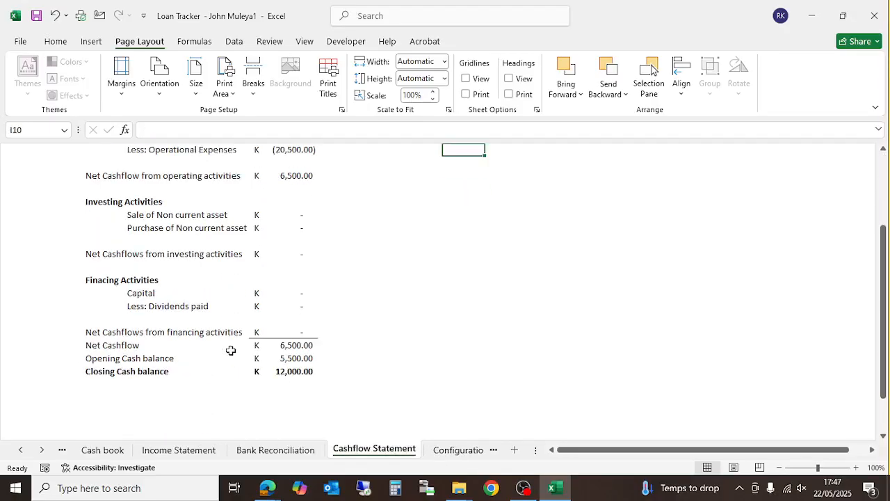
pyautogui.click(306, 450)
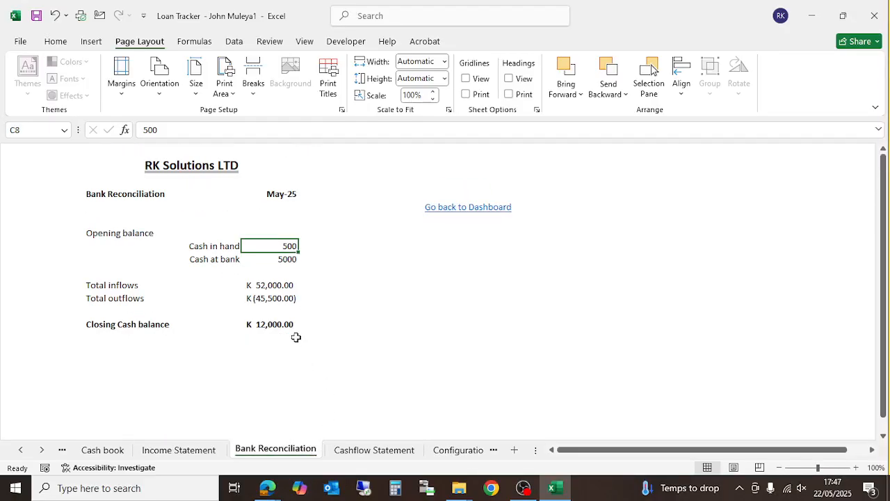
pyautogui.click(353, 452)
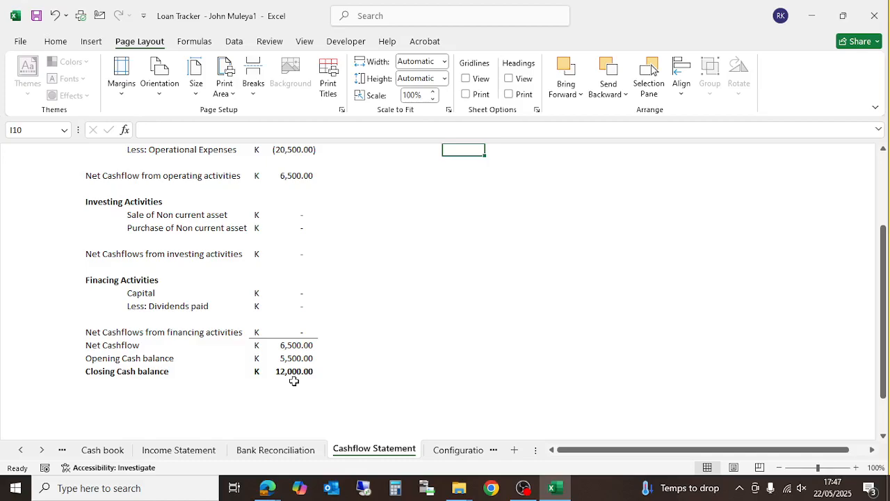
pyautogui.moveTo(267, 488)
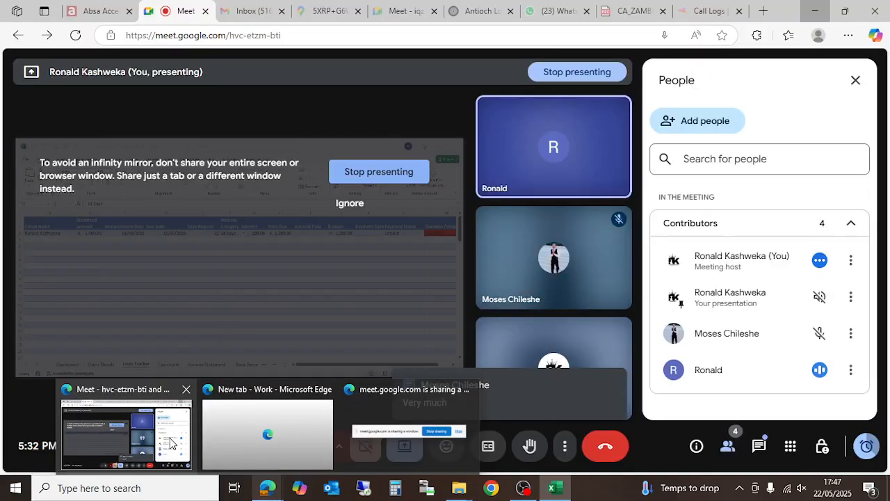
pyautogui.click(172, 443)
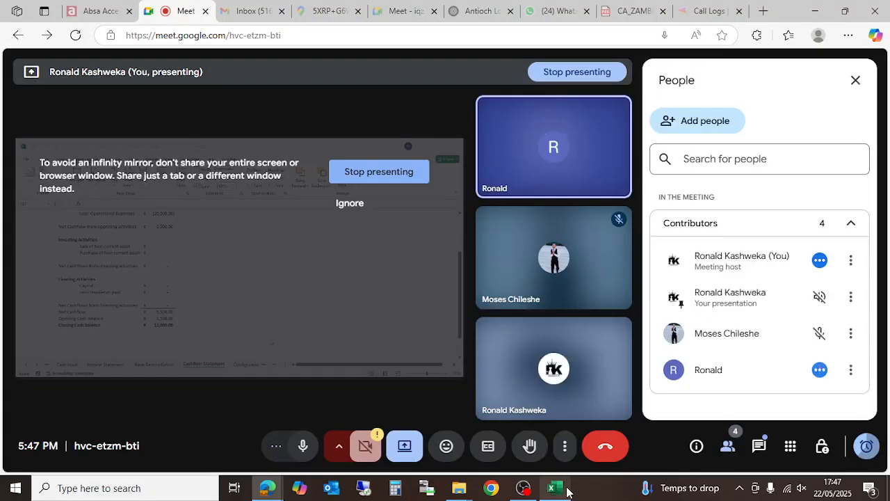
pyautogui.moveTo(554, 488)
pyautogui.click(568, 453)
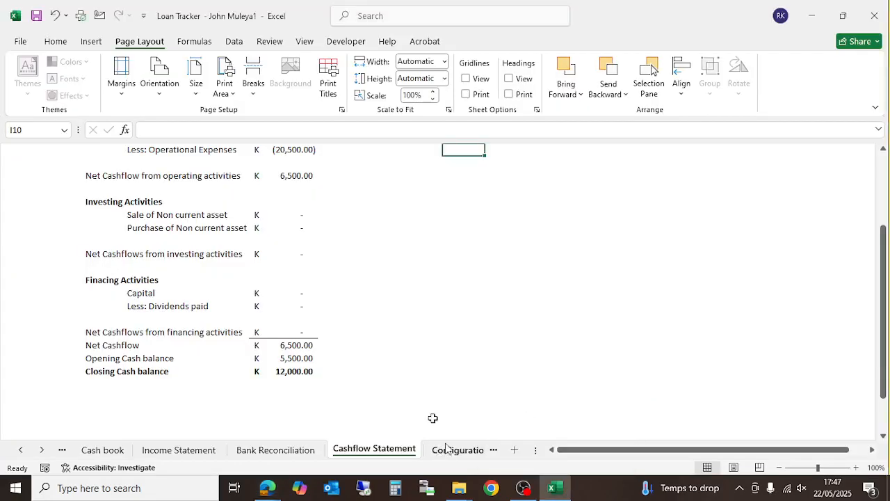
pyautogui.scroll(1, 314, 302)
pyautogui.scroll(1, 192, 251)
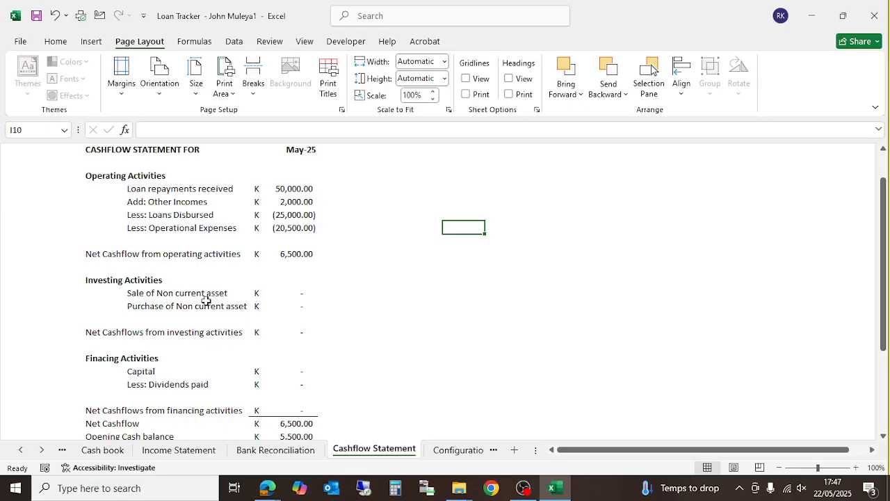
pyautogui.scroll(-1, 205, 300)
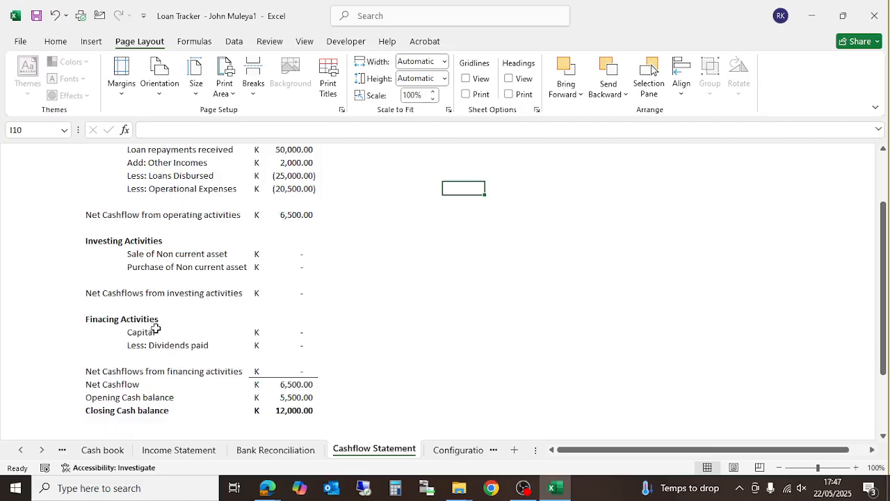
pyautogui.click(94, 450)
# - Enter 22/05/2025, 'Capital' and a 50,000 receipt in Cash book row 7
pyautogui.click(46, 242)
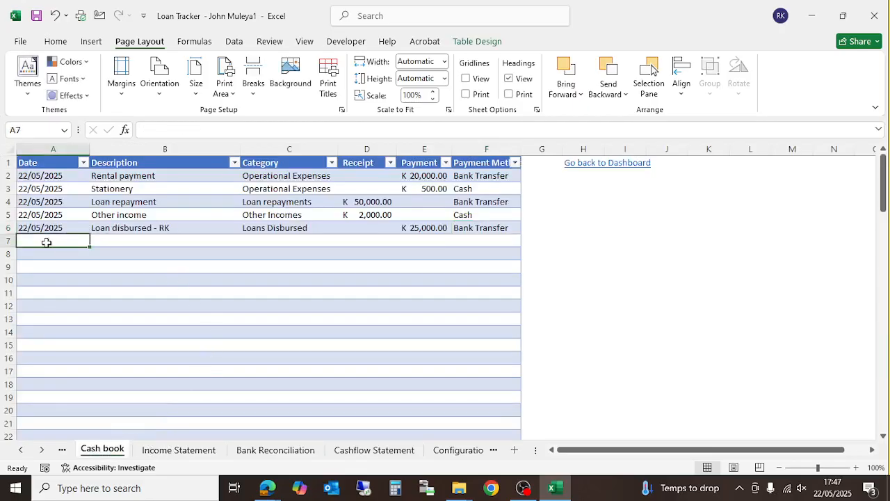
pyautogui.write('22/5/2')
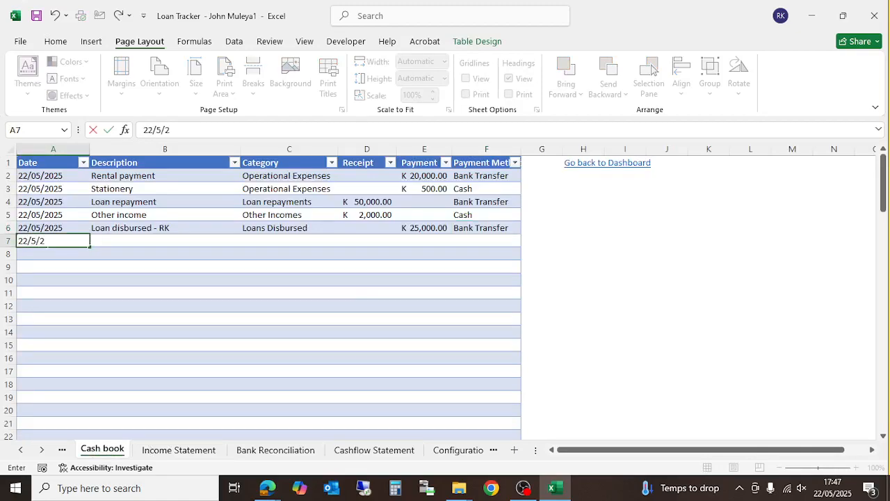
pyautogui.write('/05/2025')
pyautogui.press('Tab')
pyautogui.write('Capi')
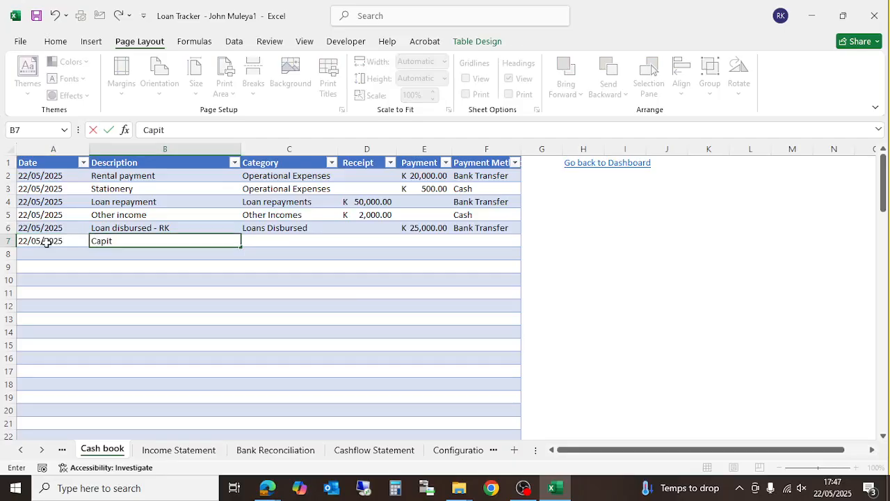
pyautogui.press('Tab')
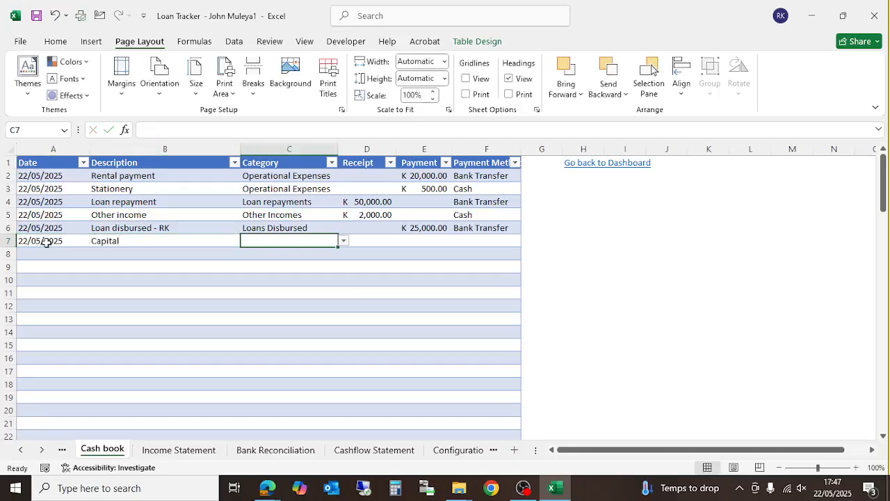
pyautogui.click(365, 241)
pyautogui.write('50,000')
pyautogui.press('Return')
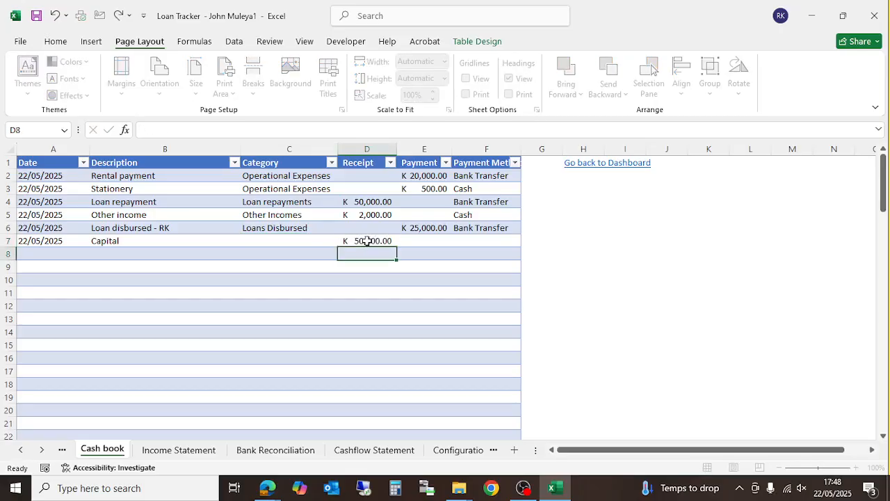
# - Set row 7's category to Capital and payment method to Bank Transfer, then view the Cashflow Statement
pyautogui.click(306, 241)
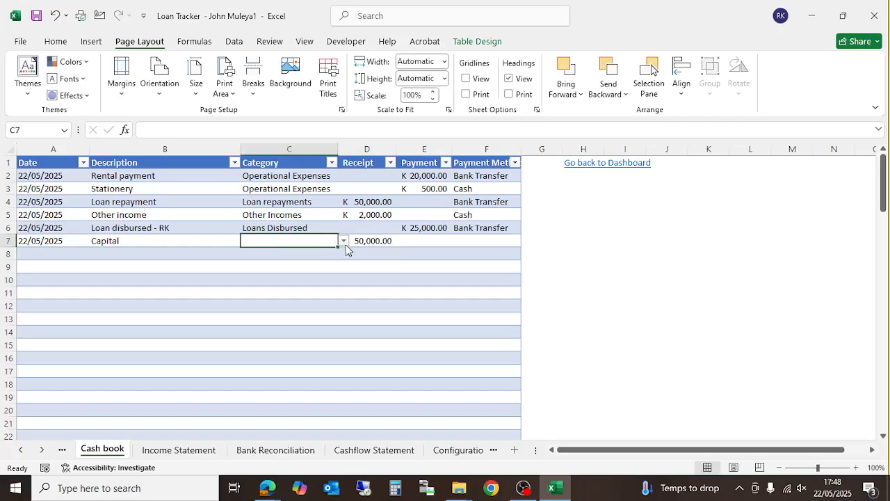
pyautogui.click(343, 241)
pyautogui.click(282, 277)
pyautogui.click(497, 240)
pyautogui.click(527, 241)
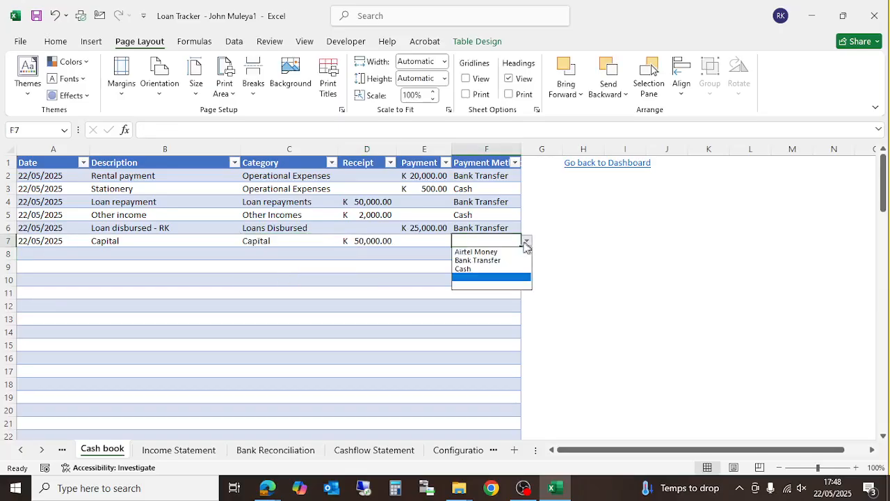
pyautogui.click(480, 260)
pyautogui.click(395, 451)
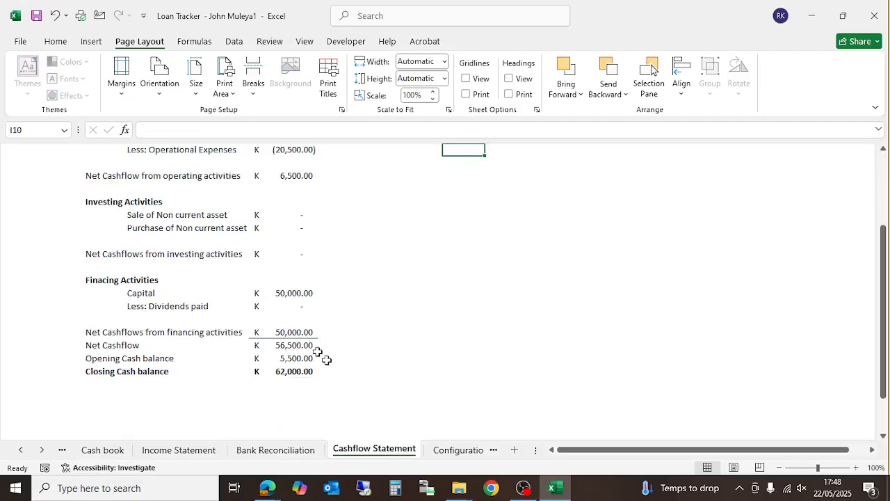
pyautogui.scroll(1, 315, 350)
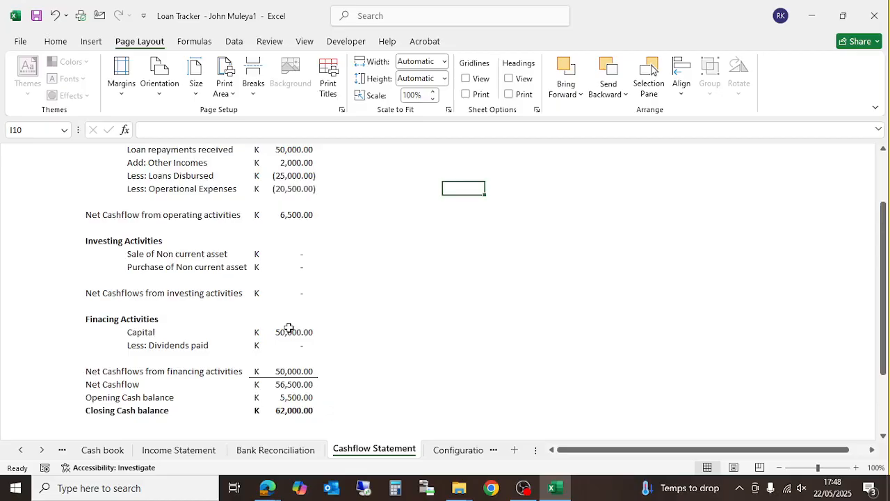
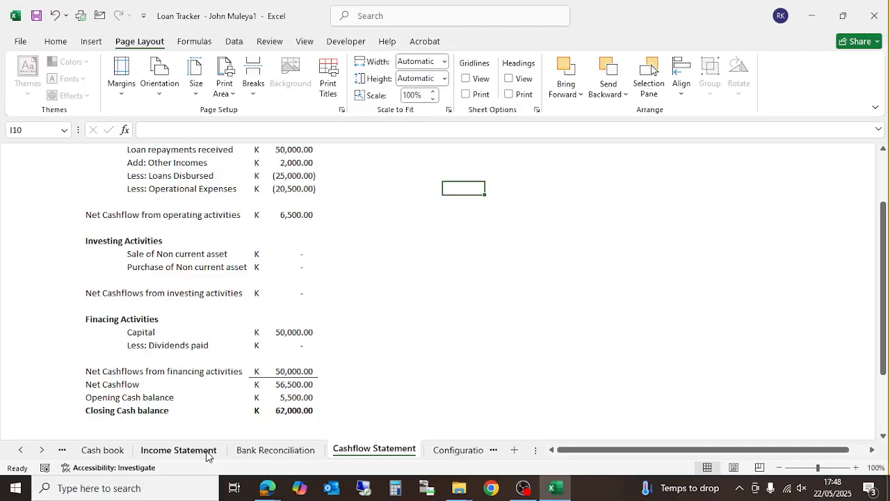
# - Enter 22/05/2025 and a dividends-paid description in Cash book row 8
pyautogui.click(100, 450)
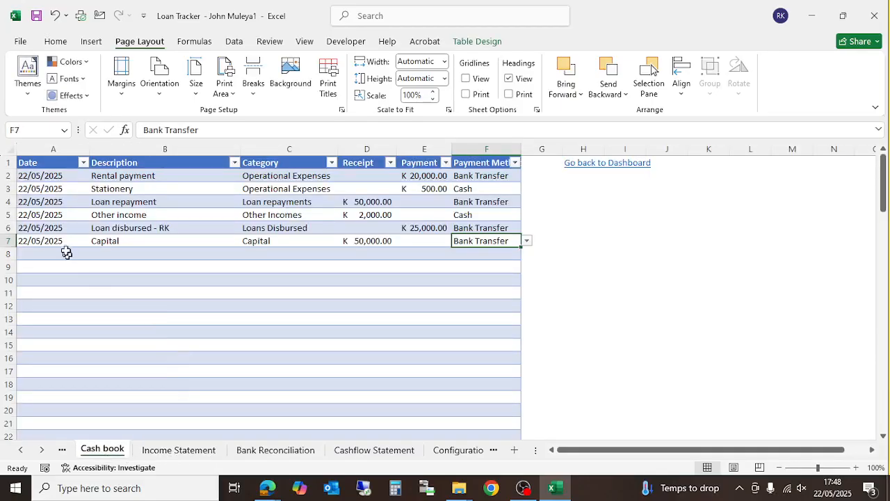
pyautogui.click(43, 251)
pyautogui.write('2')
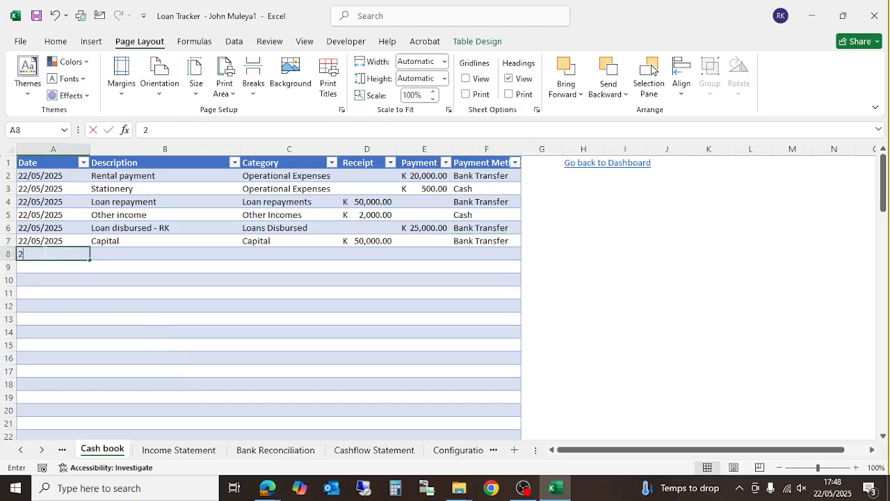
pyautogui.write('2/05')
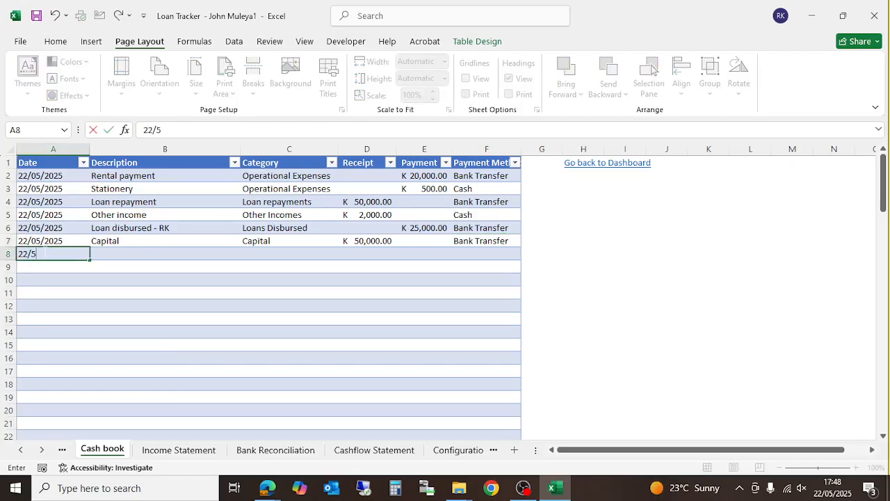
pyautogui.write('/2025')
pyautogui.press('Tab')
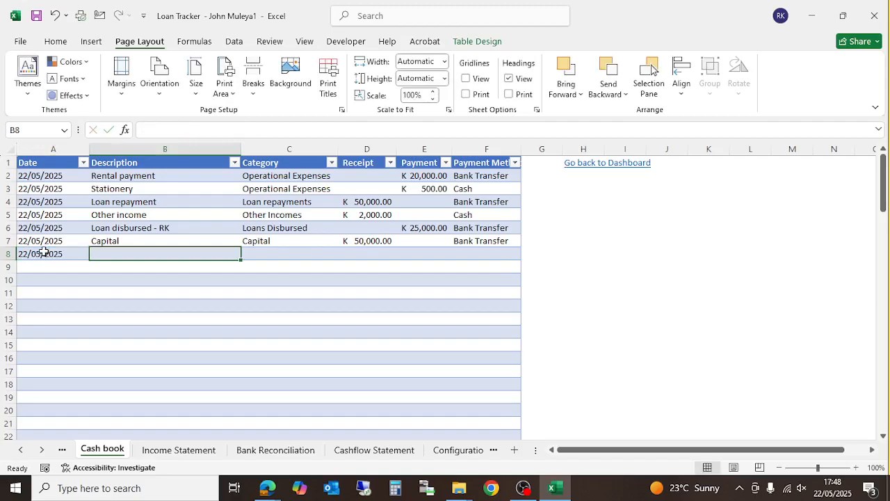
pyautogui.write('Paid dividends to Ronald')
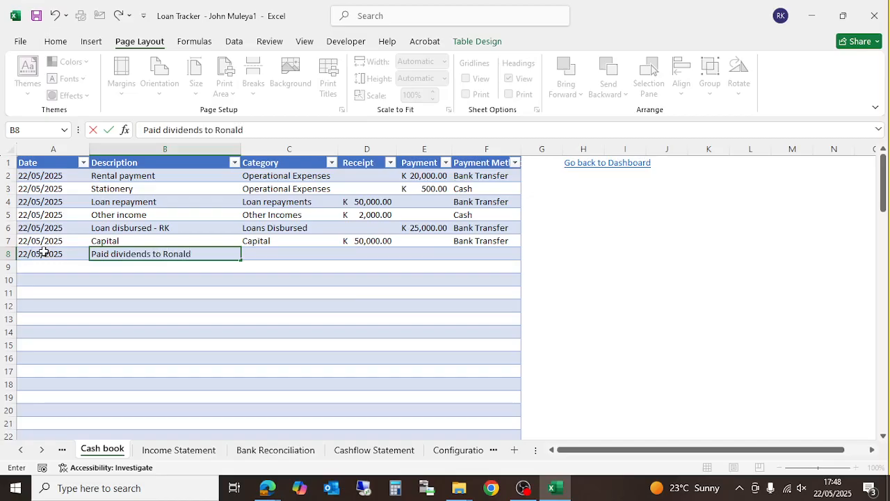
pyautogui.press('Tab')
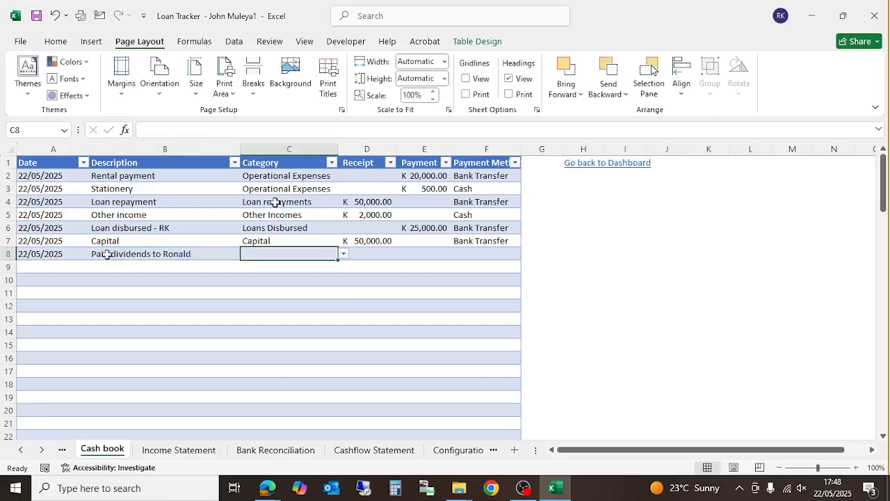
# - Set row 8's category to Dividends Paid, payment to 10,000 and method to Bank Transfer
pyautogui.click(343, 254)
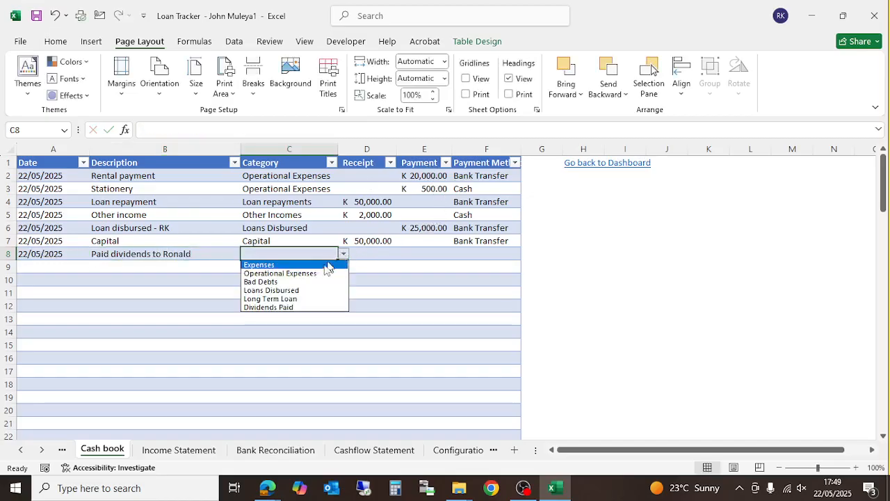
pyautogui.click(306, 308)
pyautogui.click(426, 257)
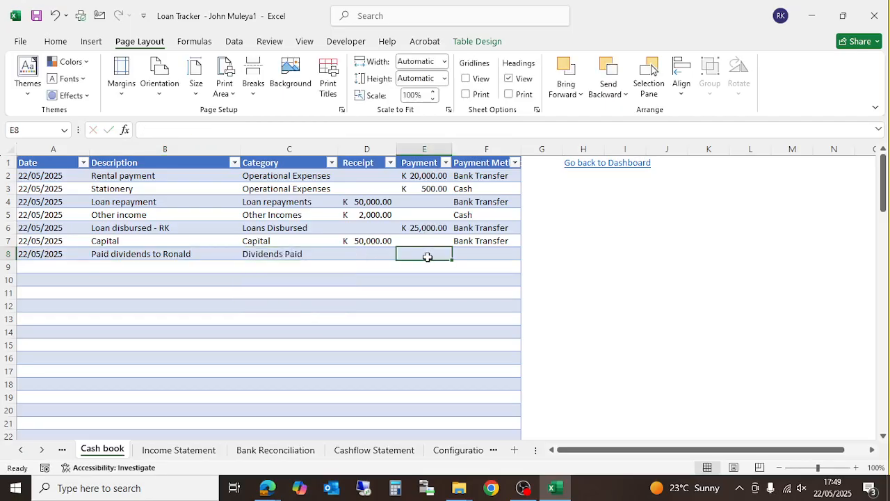
pyautogui.write('1')
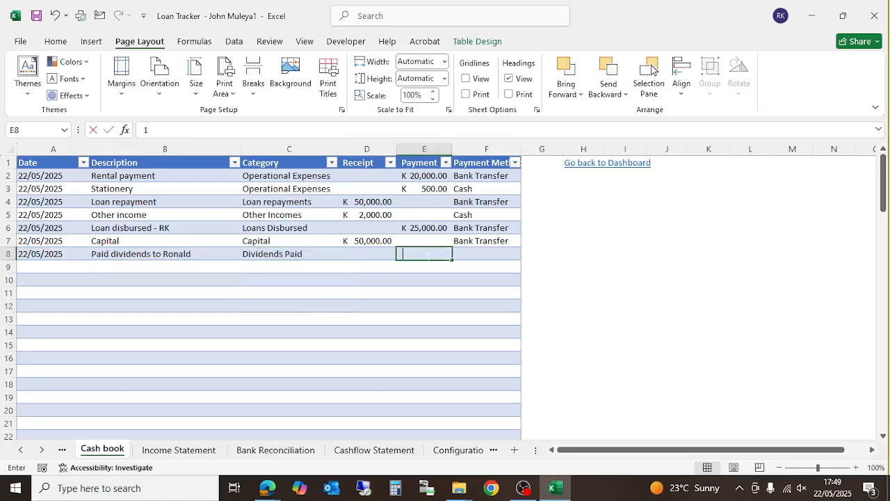
pyautogui.write('0,00000')
pyautogui.press('Return')
pyautogui.click(471, 252)
pyautogui.click(530, 255)
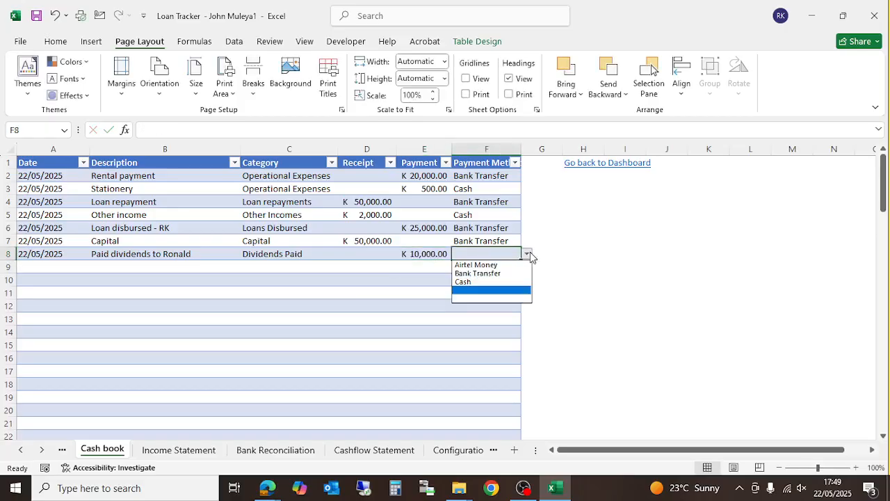
pyautogui.click(490, 274)
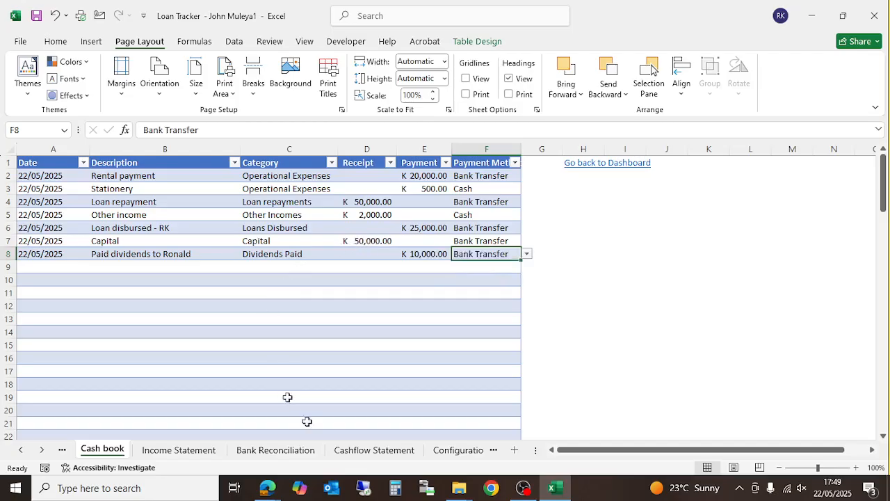
# - Review Bank Reconciliation and Income Statement, then the Cashflow Statement showing K (10,000.00) dividends paid
pyautogui.click(245, 452)
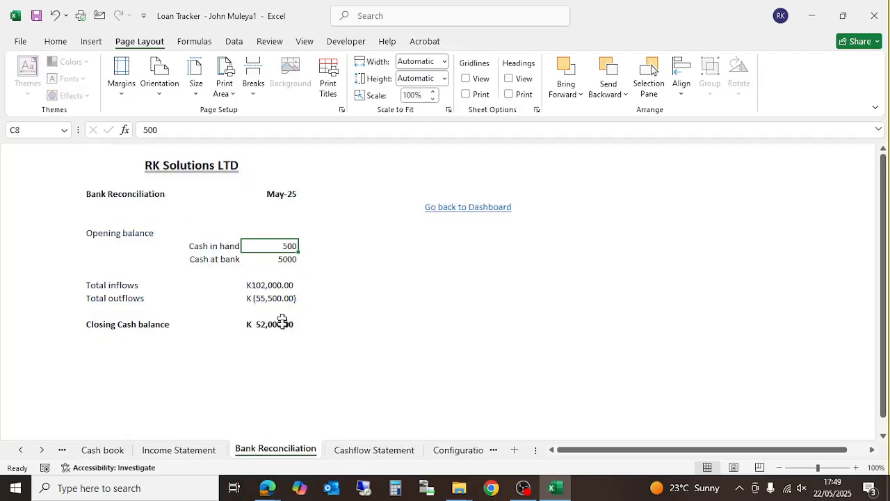
pyautogui.click(198, 452)
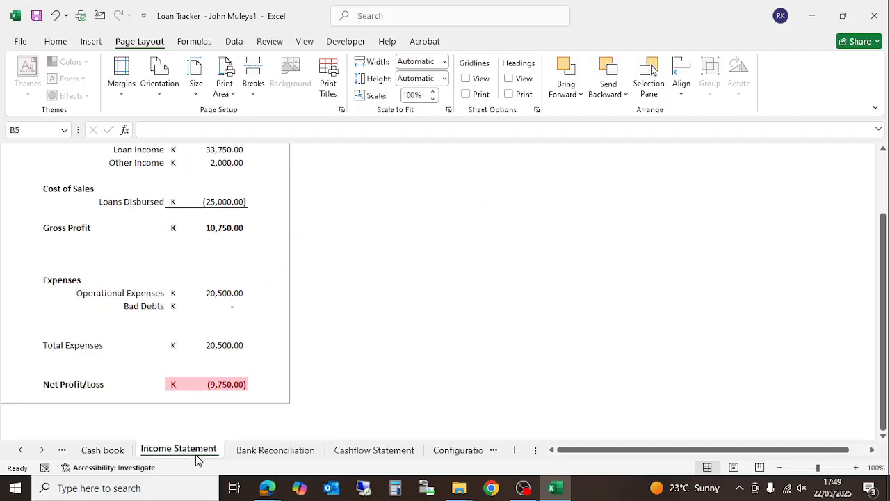
pyautogui.scroll(3, 229, 383)
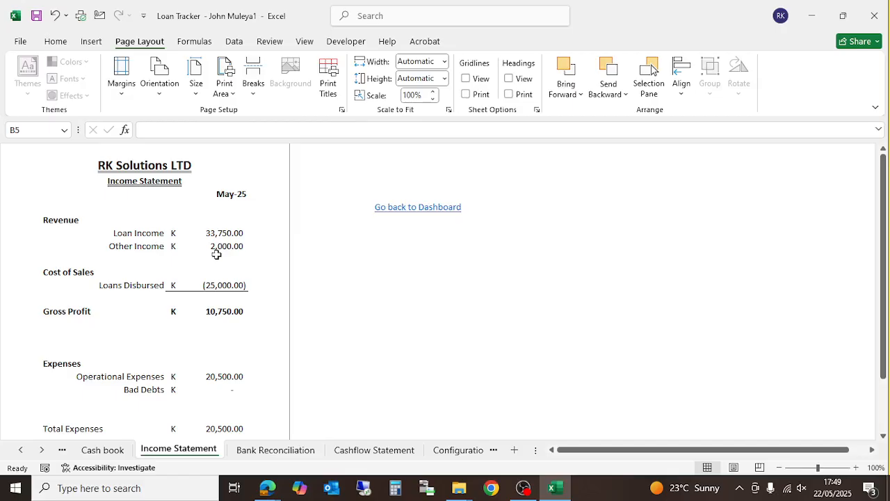
pyautogui.click(276, 450)
pyautogui.click(343, 451)
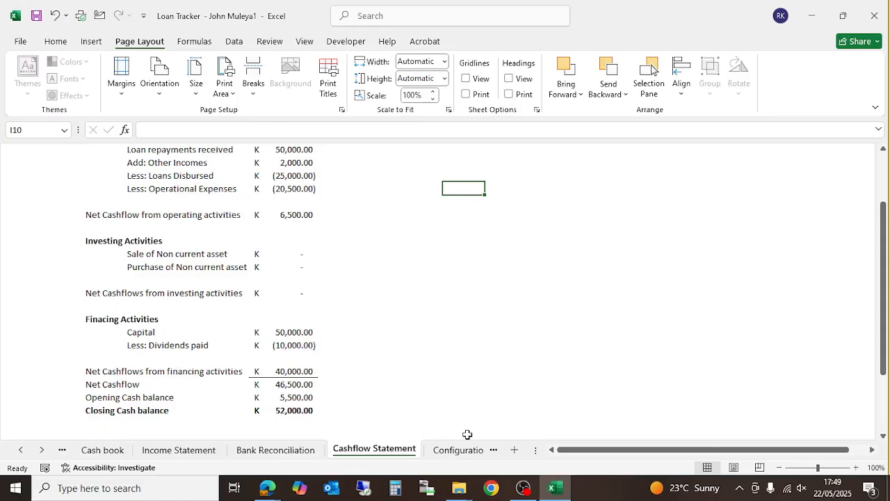
pyautogui.scroll(2, 295, 368)
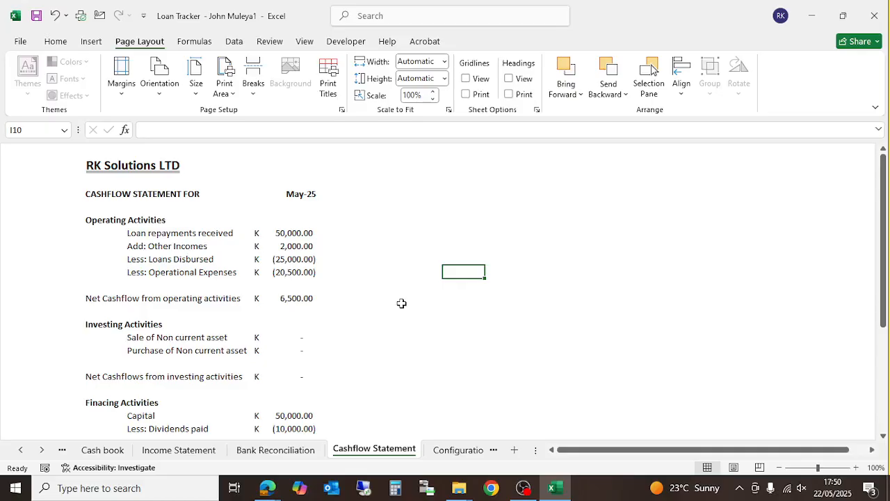
# - Go to the Business Dashboard, showing a K 52,000.00 cash balance, and preview printing it
pyautogui.click(455, 450)
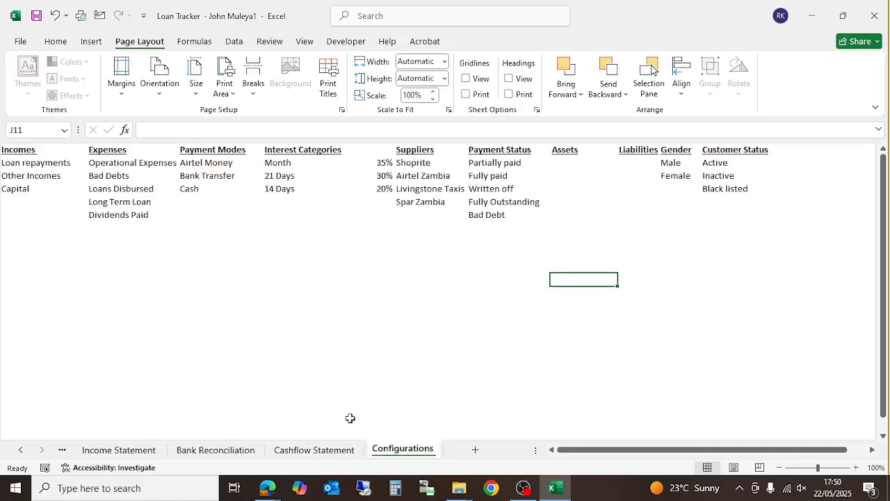
pyautogui.click(21, 450)
pyautogui.click(21, 450)
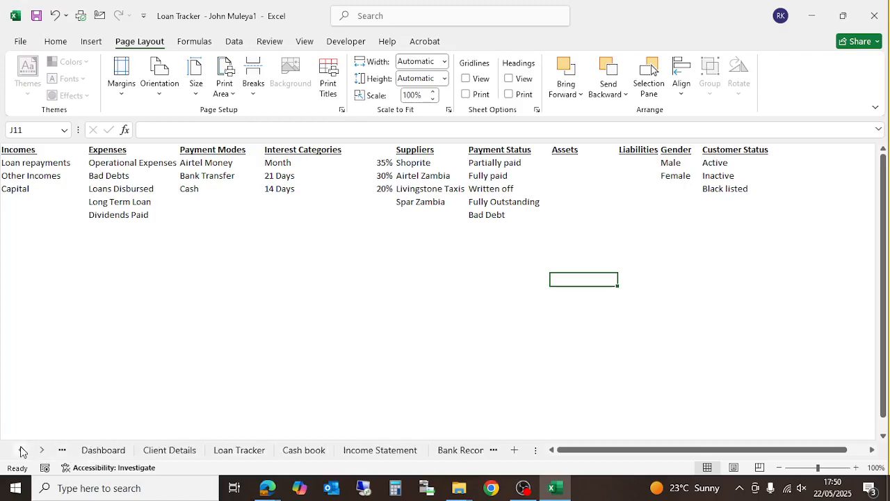
pyautogui.click(95, 456)
pyautogui.scroll(-1, 258, 338)
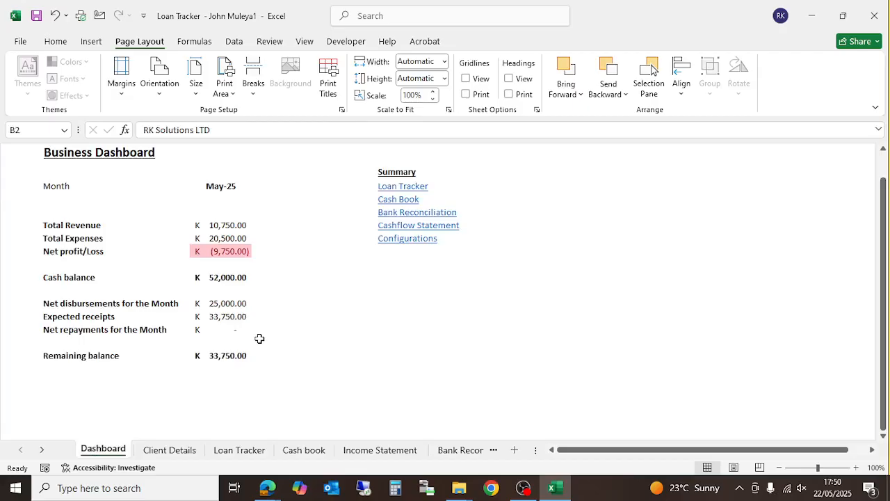
pyautogui.scroll(1, 259, 338)
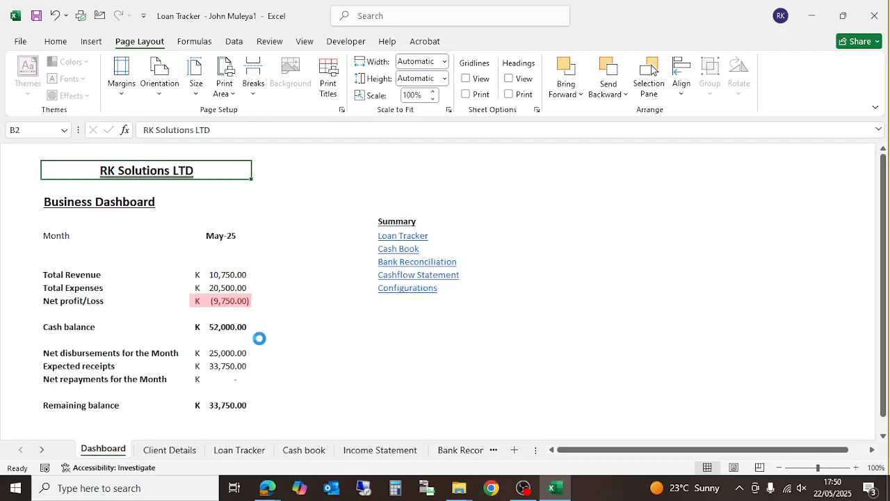
pyautogui.hotkey('ctrl', 'p')
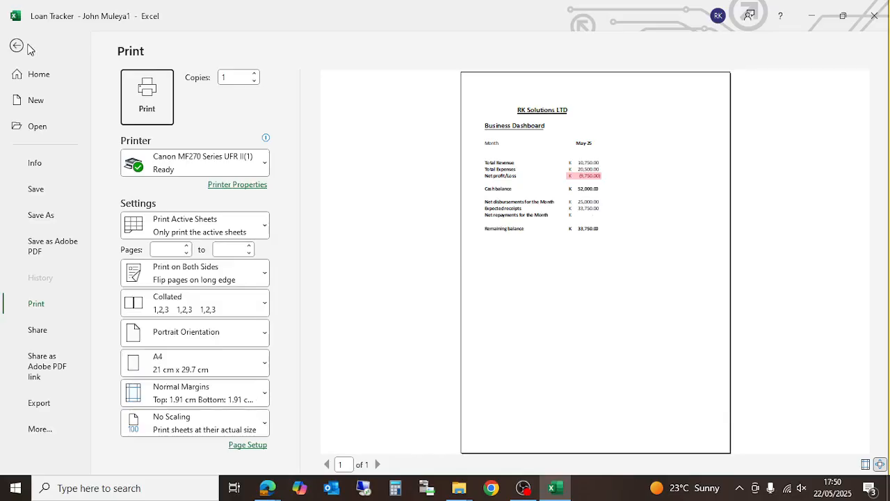
pyautogui.click(28, 46)
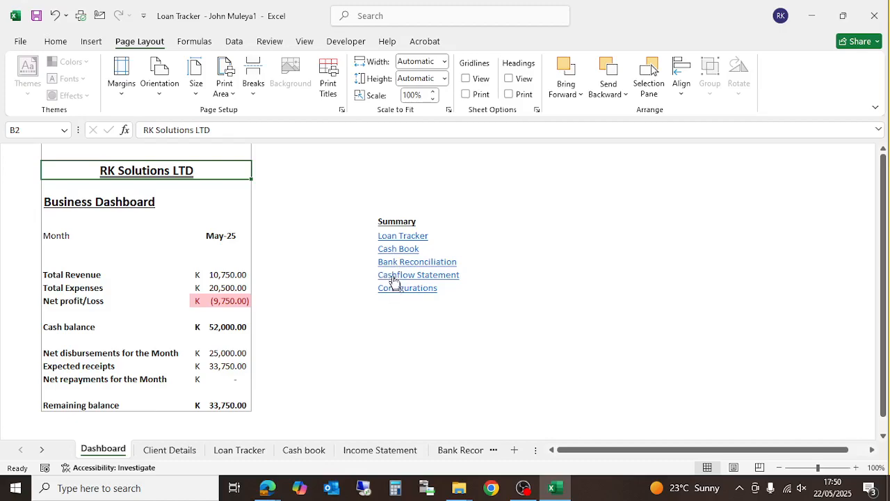
# - Check the Income Statement, Bank Reconciliation and Cashflow Statement, then return to the Dashboard
pyautogui.click(355, 450)
pyautogui.scroll(-4, 258, 348)
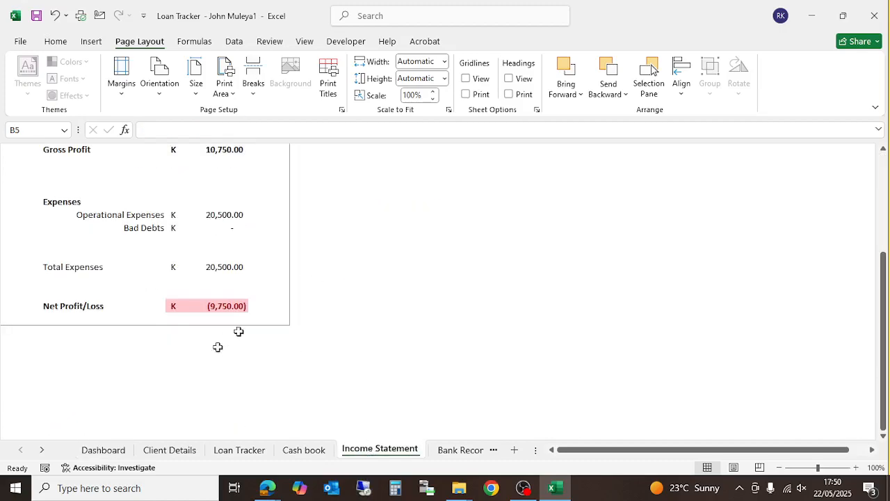
pyautogui.click(101, 450)
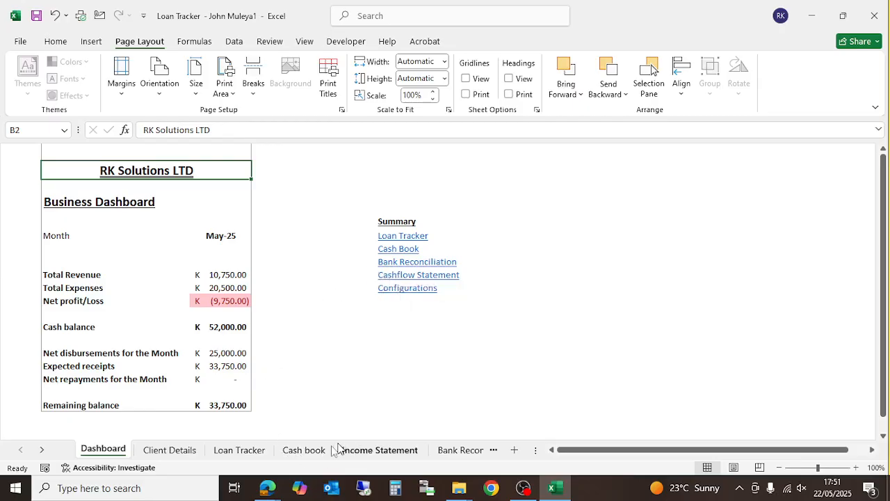
pyautogui.click(362, 449)
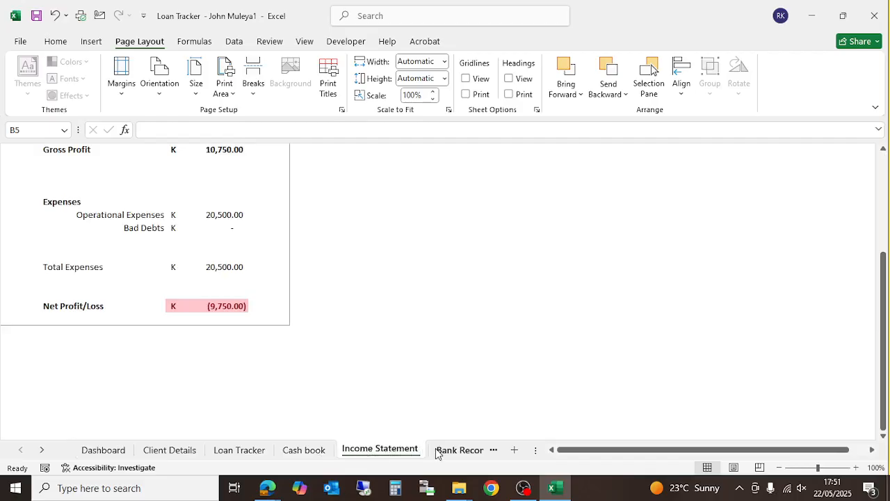
pyautogui.click(457, 450)
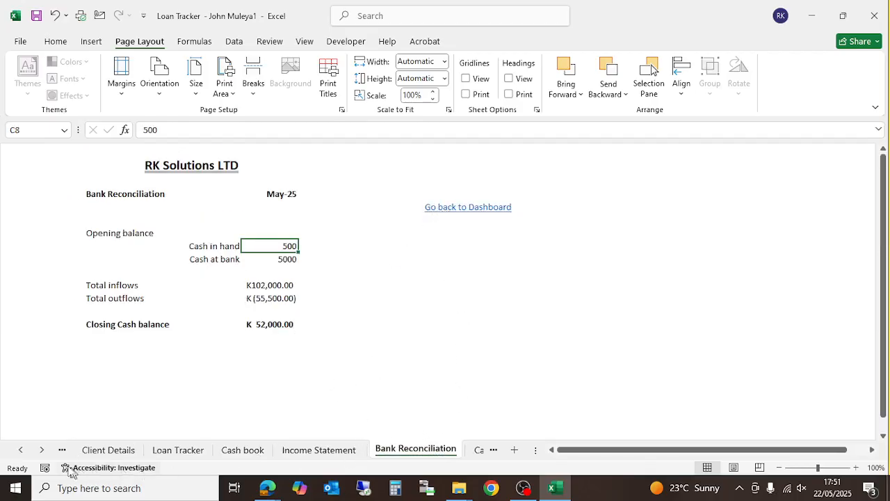
pyautogui.click(41, 450)
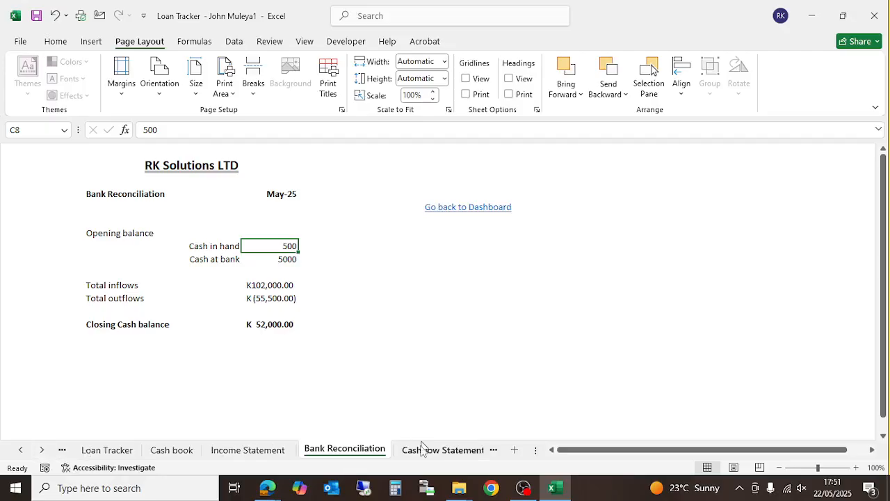
pyautogui.click(422, 450)
pyautogui.scroll(-8, 350, 350)
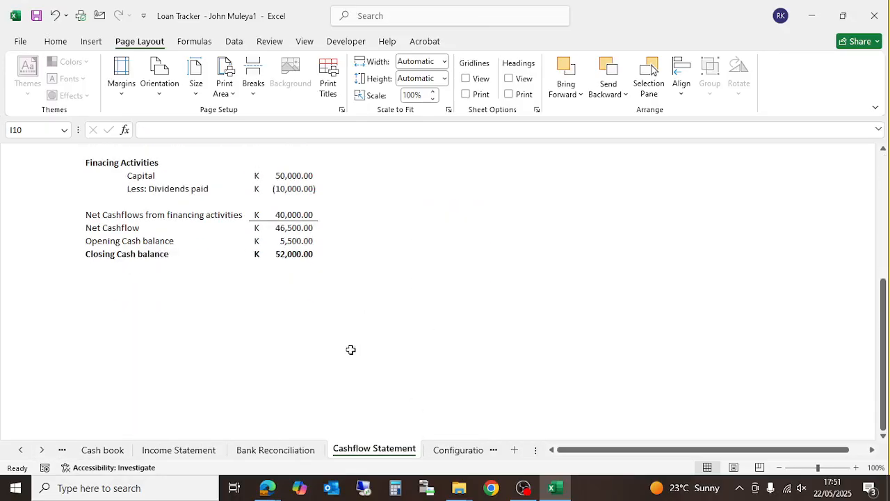
pyautogui.click(21, 450)
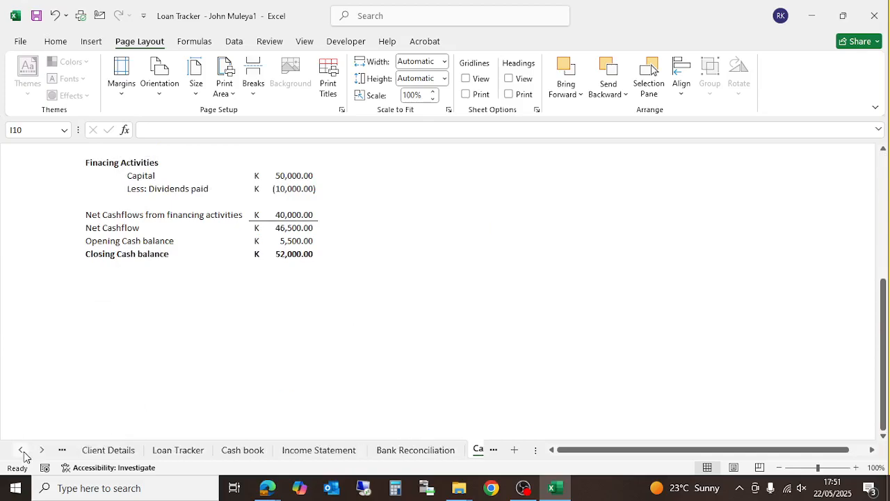
pyautogui.click(117, 450)
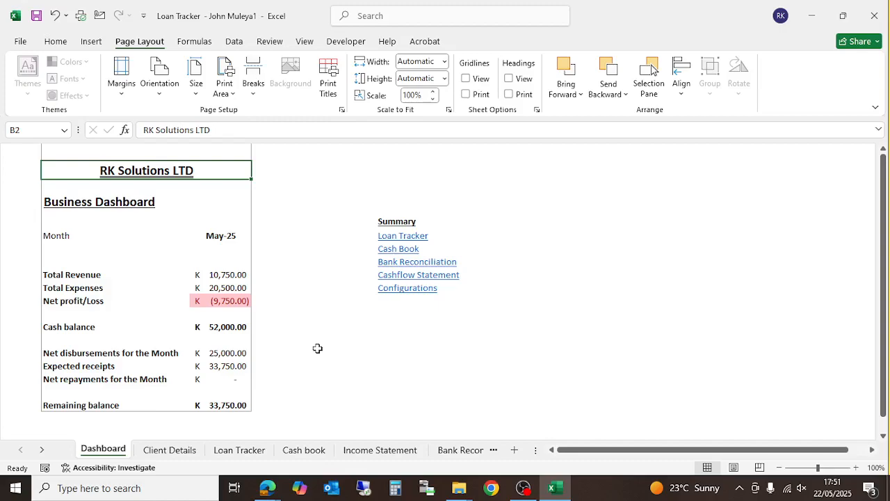
# - Unprotect the Loan Tracker sheet using its password
pyautogui.click(236, 453)
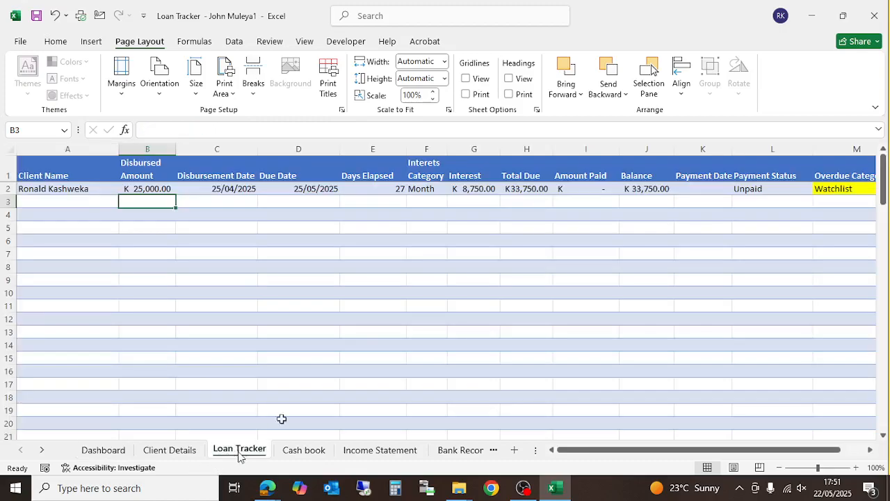
pyautogui.moveTo(580, 450); pyautogui.dragTo(754, 451)
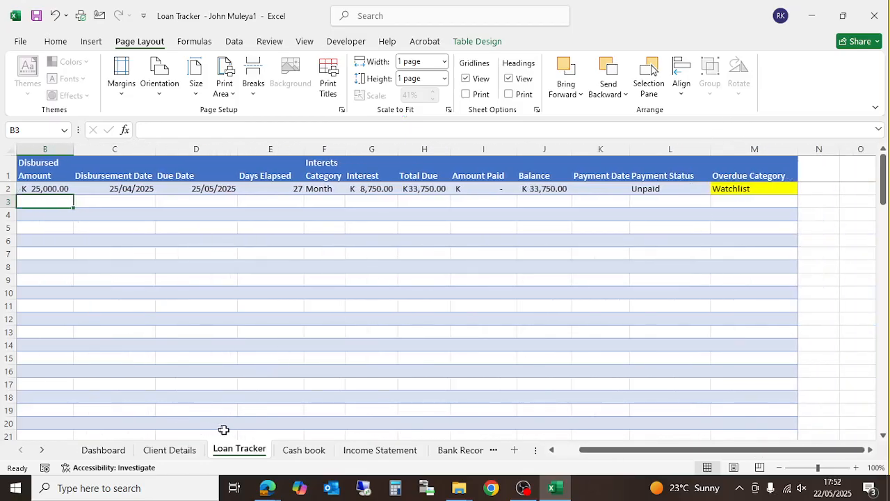
pyautogui.rightClick(236, 450)
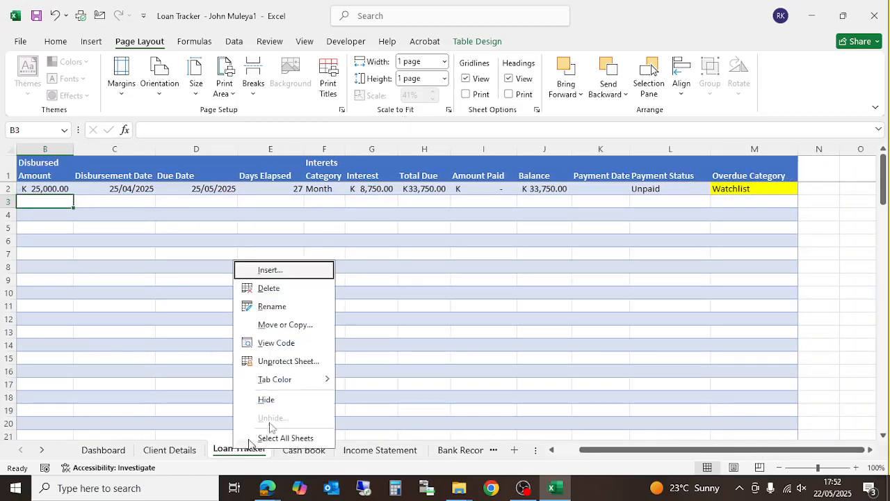
pyautogui.click(304, 362)
pyautogui.write('••••••')
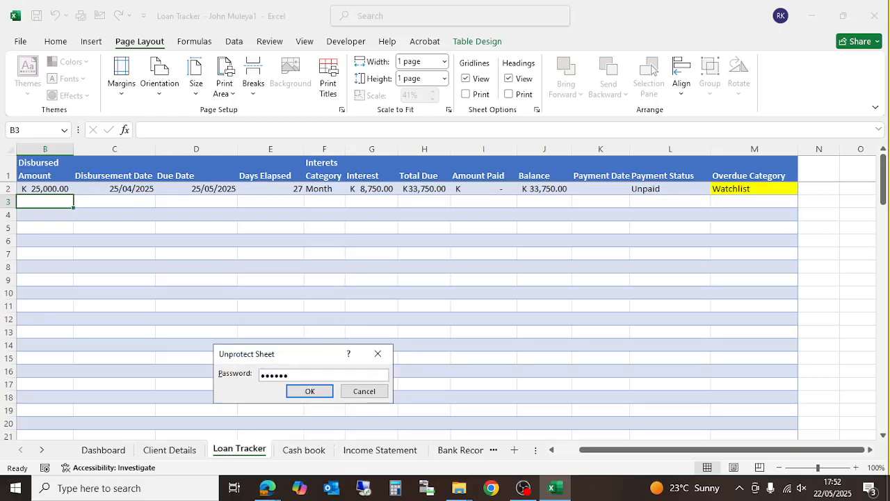
pyautogui.click(306, 391)
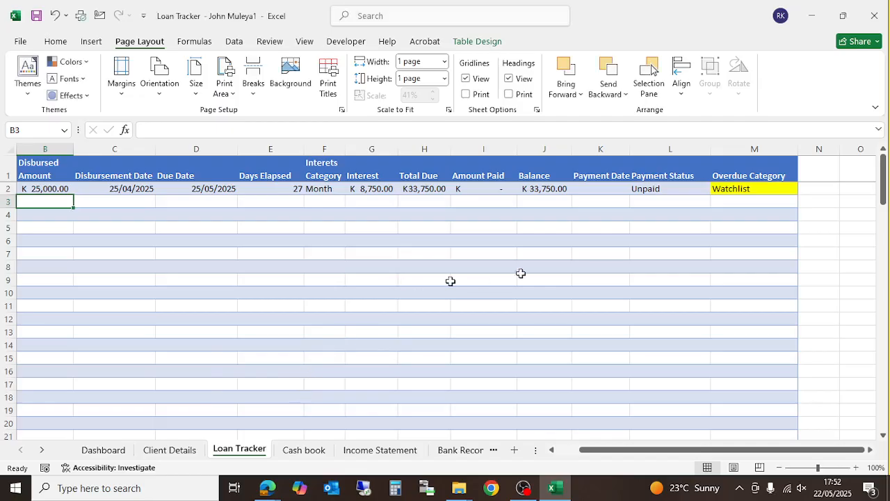
# - Read M2's nested IF Overdue Category formula (OK, Watchlist, Late, Critical) without changing it
pyautogui.click(754, 188)
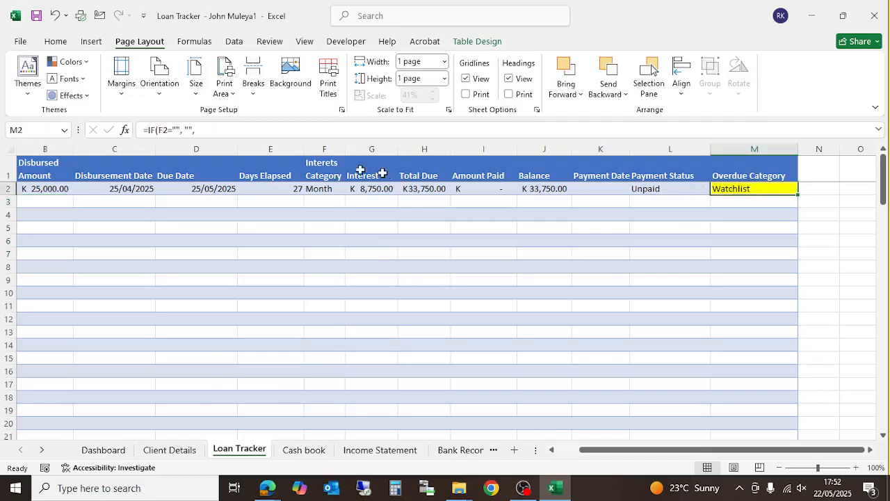
pyautogui.click(238, 133)
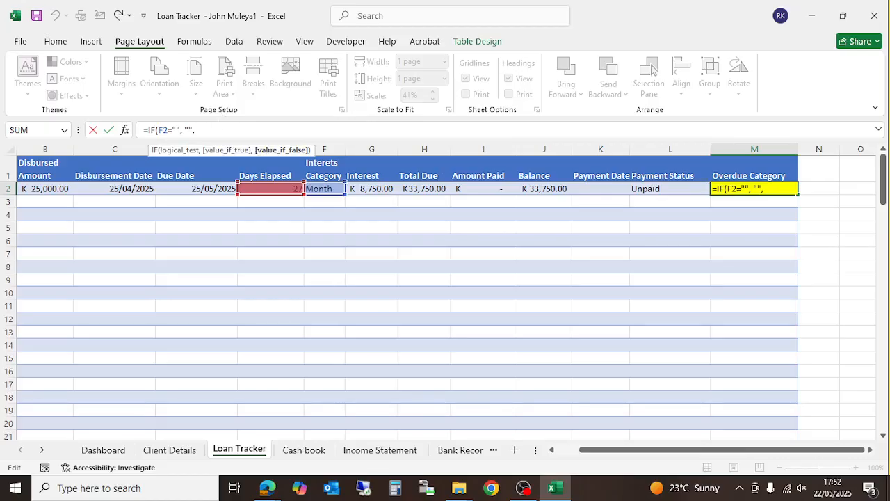
pyautogui.press('Left')
pyautogui.press('Left')
pyautogui.press('Left')
pyautogui.press('Left')
pyautogui.press('Left')
pyautogui.press('Left')
pyautogui.press('Left')
pyautogui.press('Left')
pyautogui.press('Left')
pyautogui.press('Left')
pyautogui.press('Left')
pyautogui.press('Left')
pyautogui.press('Left')
pyautogui.press('Left')
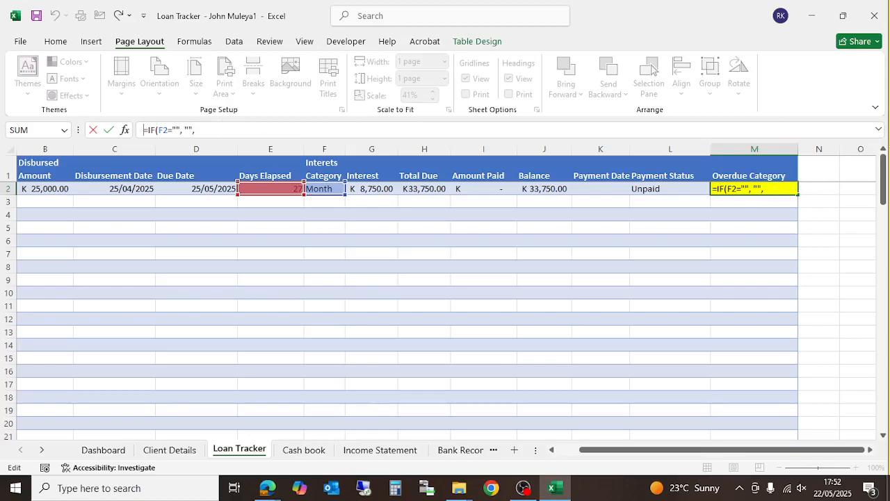
pyautogui.click(775, 189)
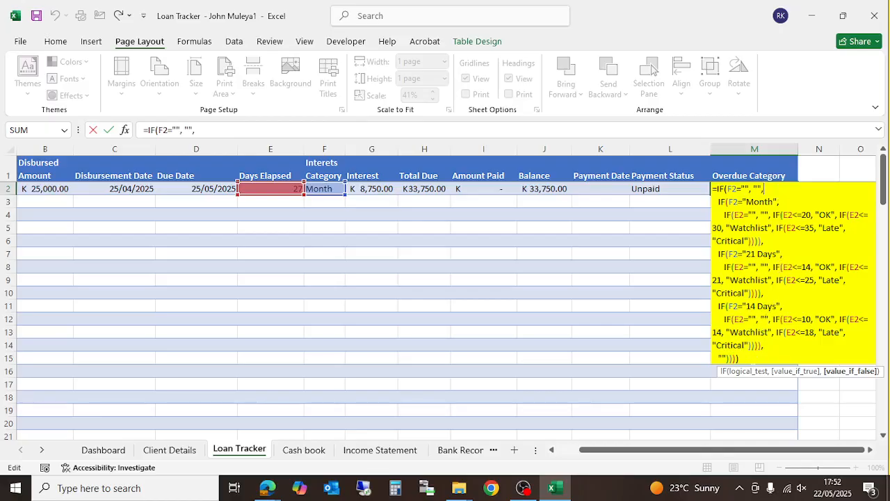
pyautogui.click(753, 359)
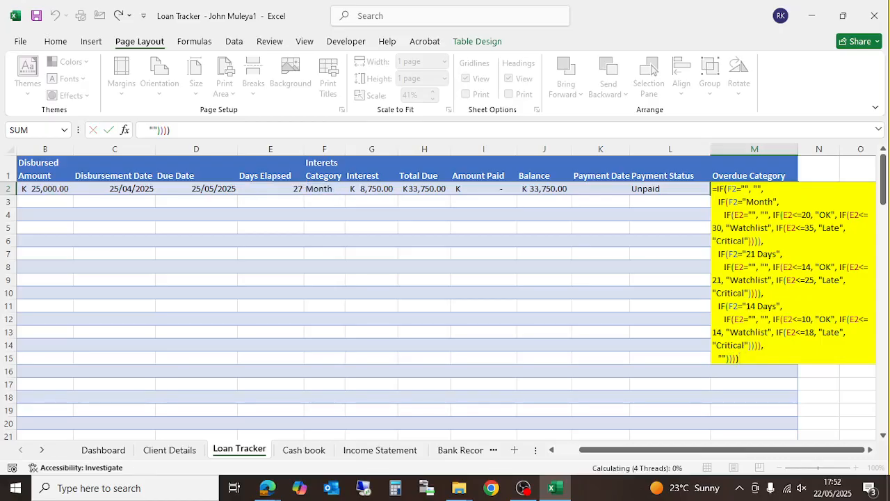
pyautogui.press('Return')
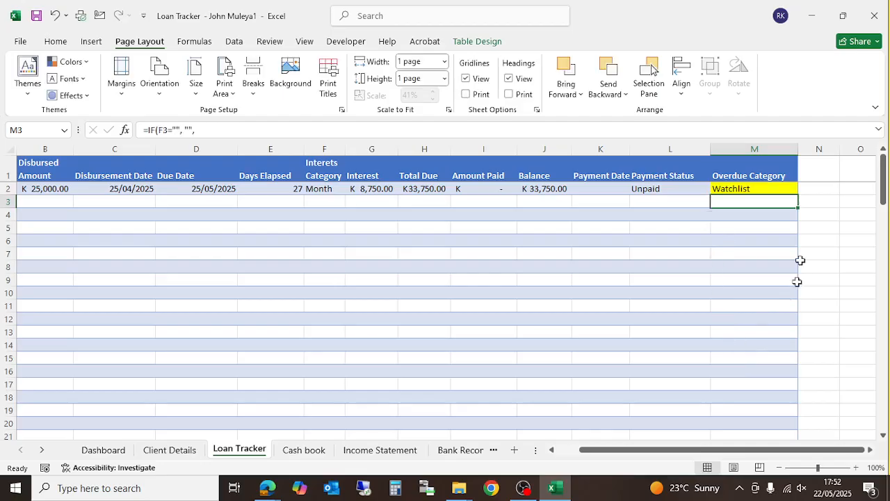
# - Protect the Loan Tracker sheet again with a password, re-entering it to confirm
pyautogui.rightClick(221, 453)
pyautogui.click(282, 365)
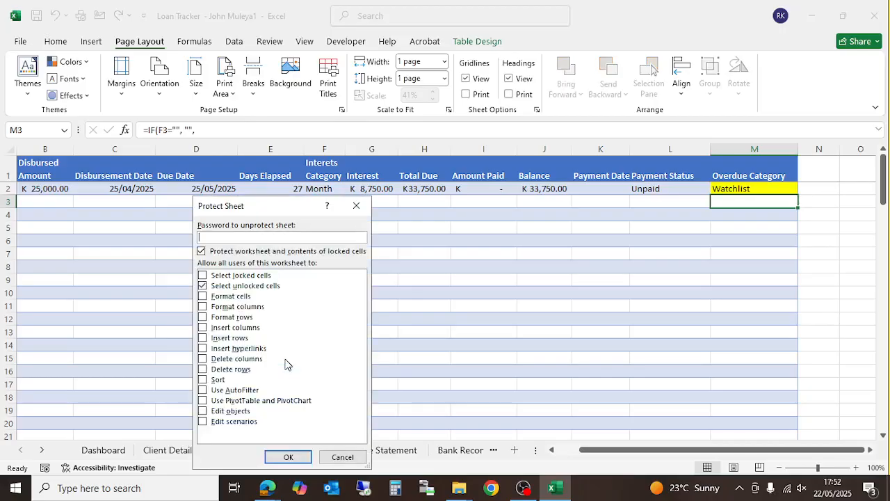
pyautogui.write('1234')
pyautogui.click(289, 456)
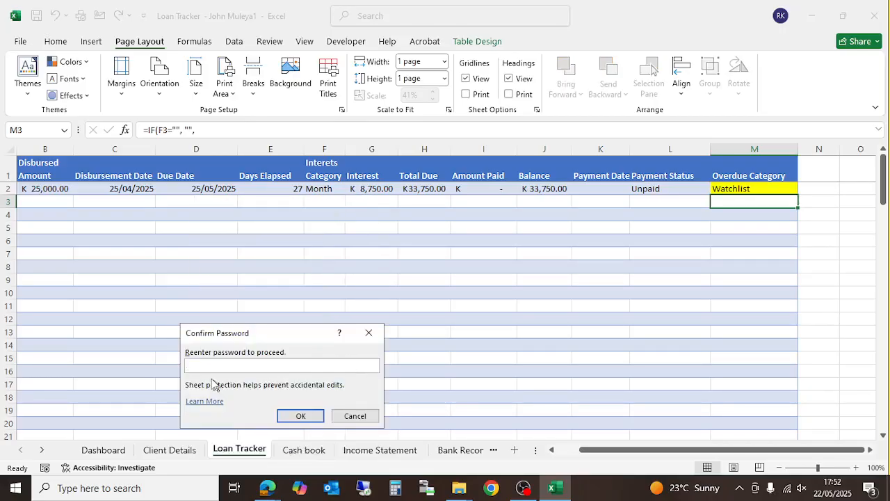
pyautogui.write('123456')
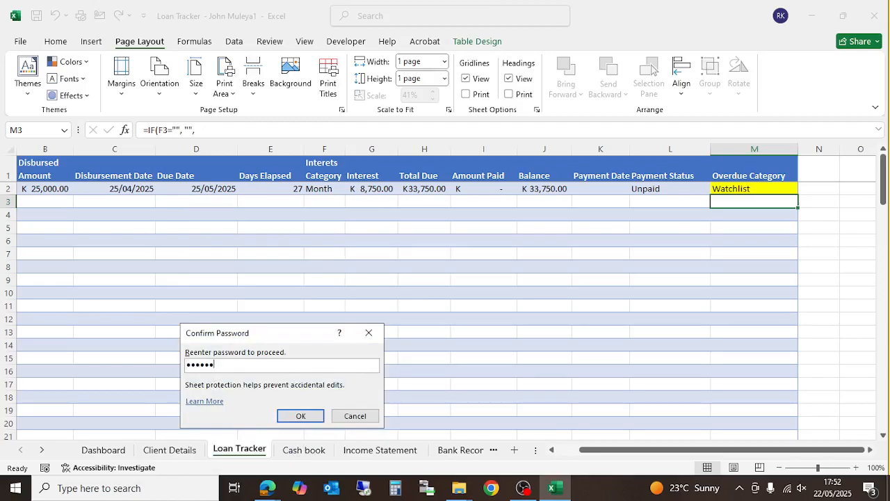
pyautogui.click(307, 416)
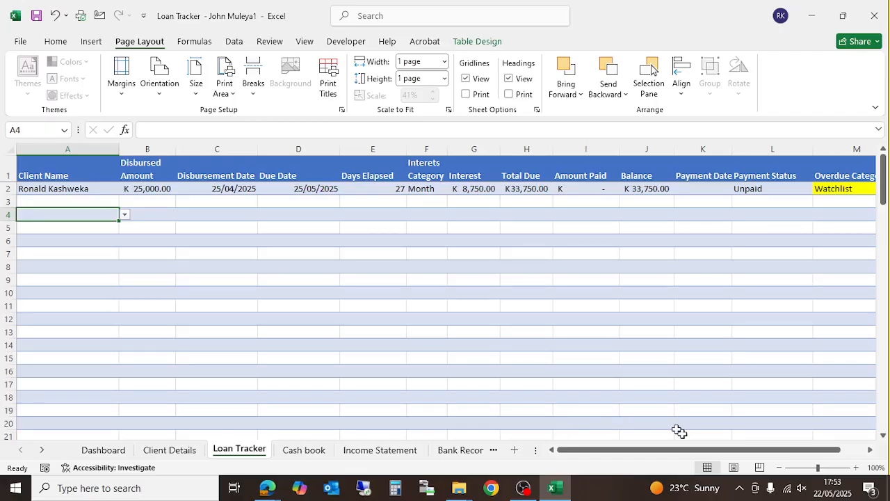
# - Scroll across the Loan Tracker columns, then bring the OBS recorder window to the front
pyautogui.moveTo(660, 449); pyautogui.dragTo(728, 446)
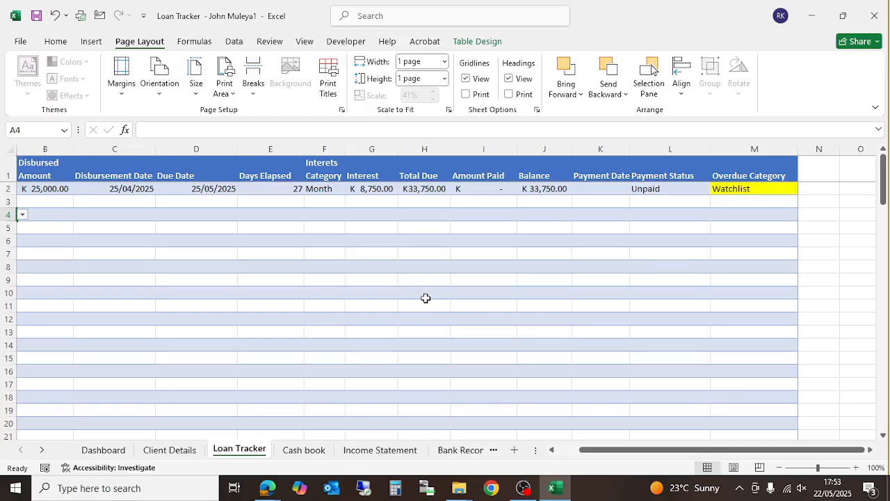
pyautogui.moveTo(602, 449); pyautogui.dragTo(538, 447)
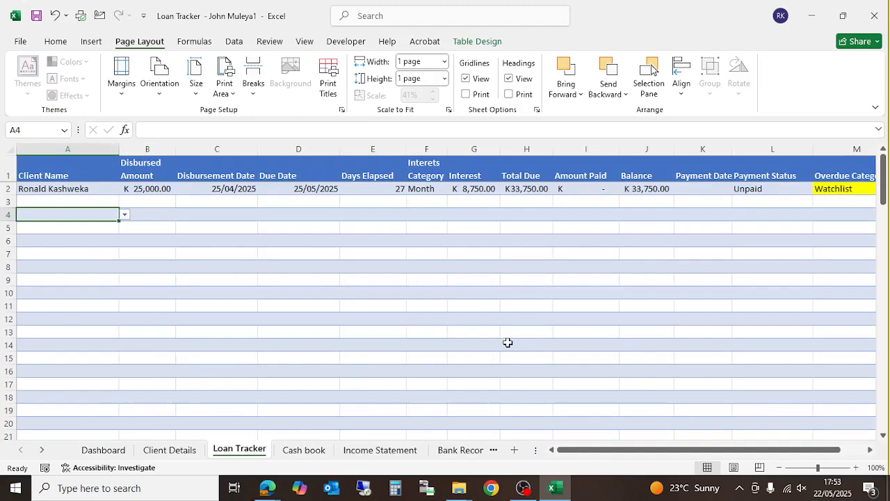
pyautogui.moveTo(523, 488)
pyautogui.click(547, 452)
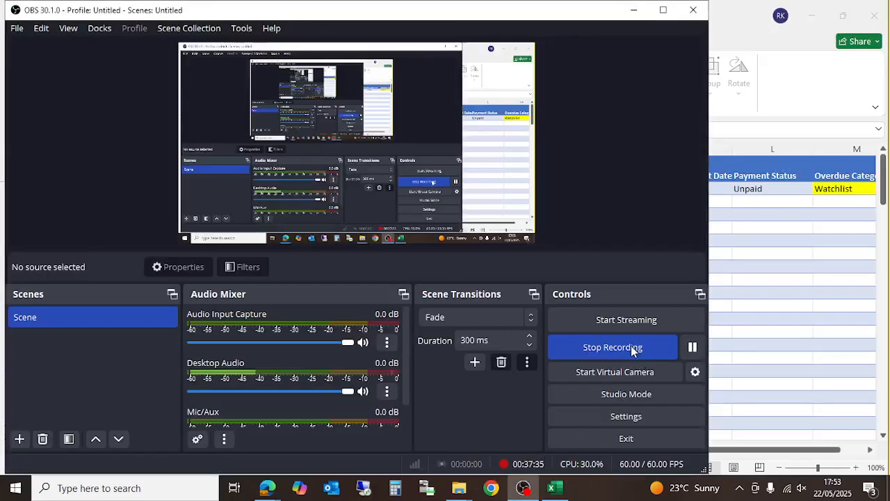